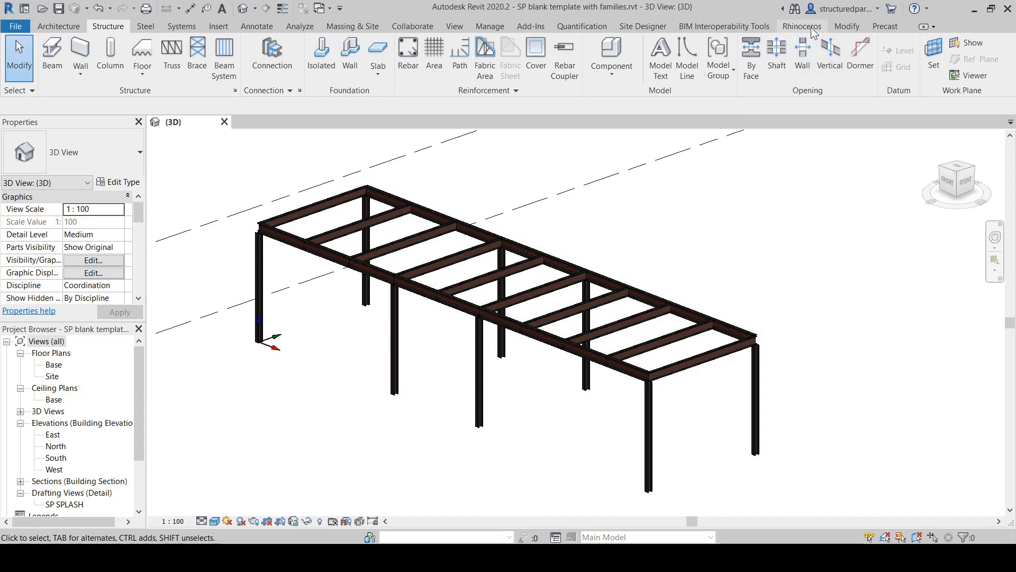
click(802, 27)
click(50, 51)
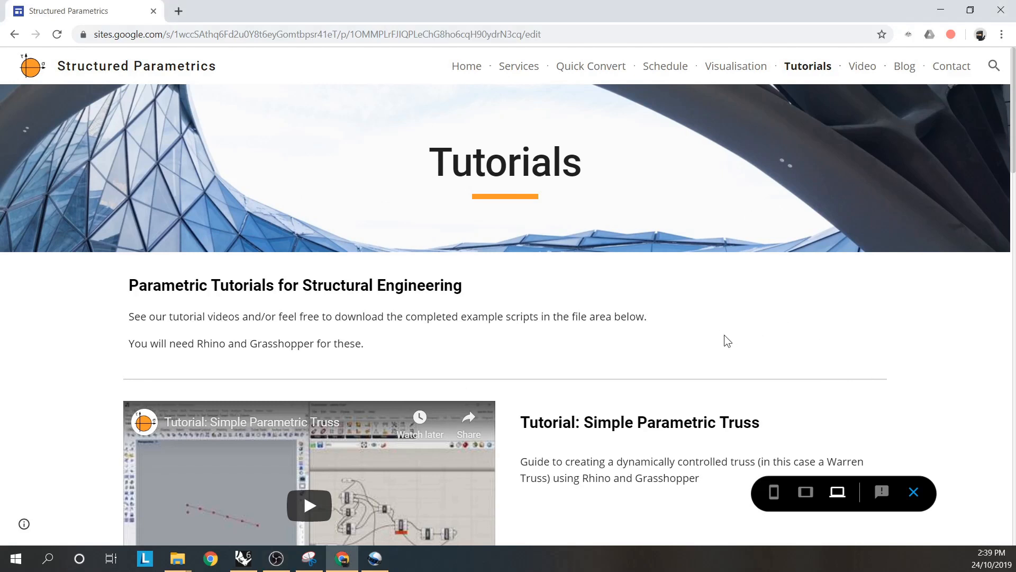
Browse the Structured Parametrics website, examining the tutorials, the downloadable example files and the services on the home page.
scroll(724, 334, down, 10)
scroll(646, 311, down, 12)
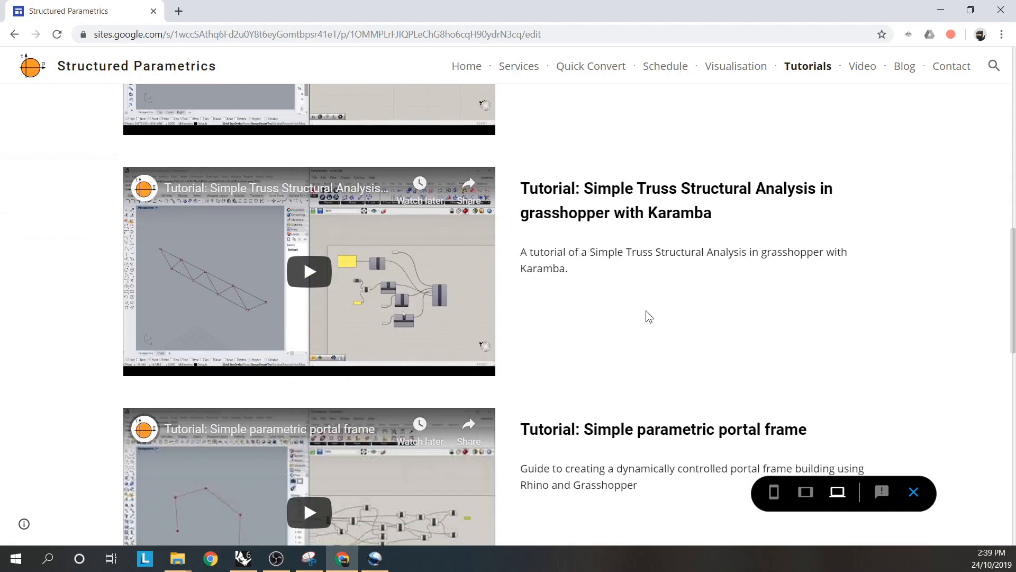
scroll(645, 310, down, 3)
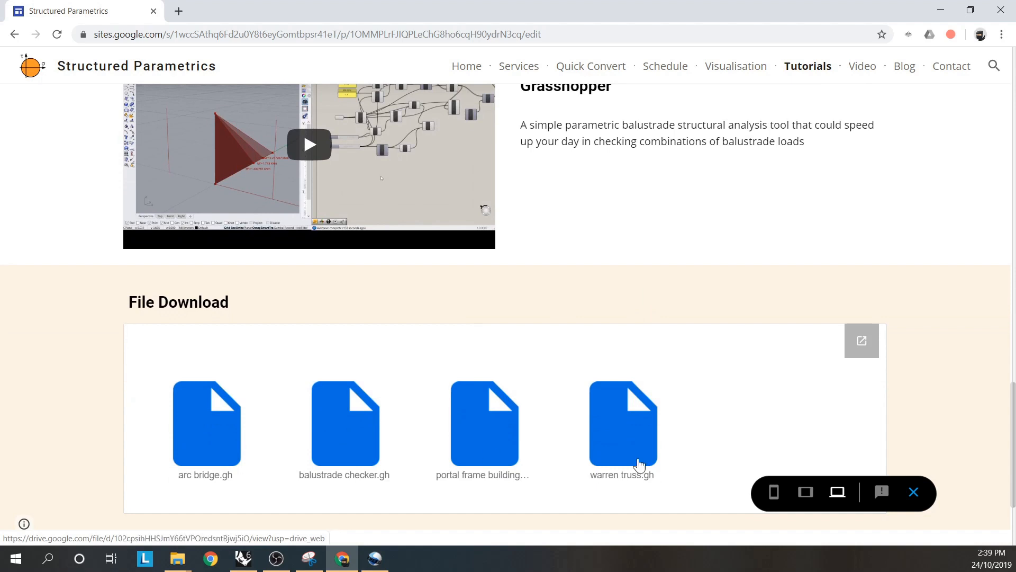
click(463, 76)
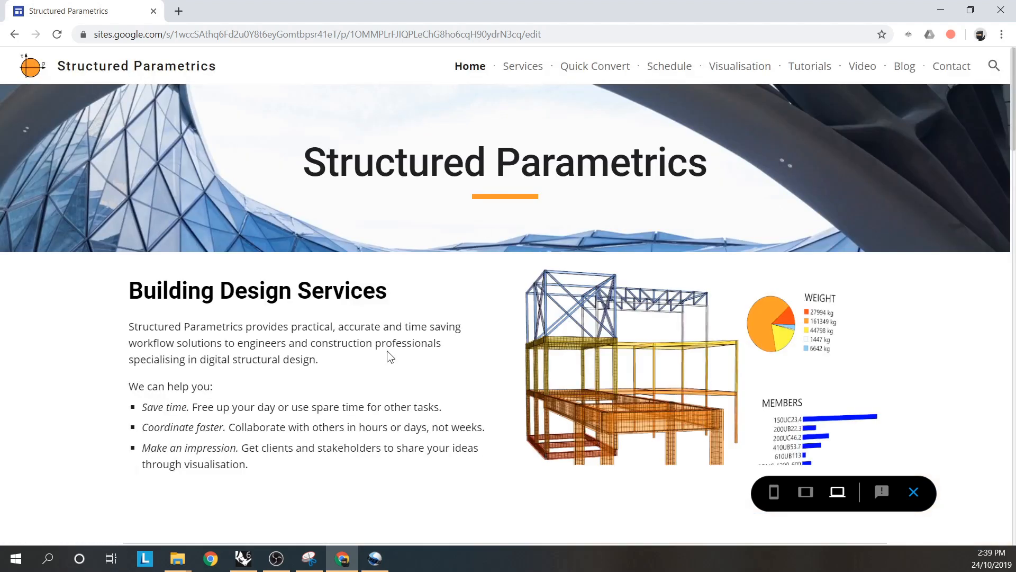
scroll(387, 351, down, 7)
scroll(387, 351, down, 7)
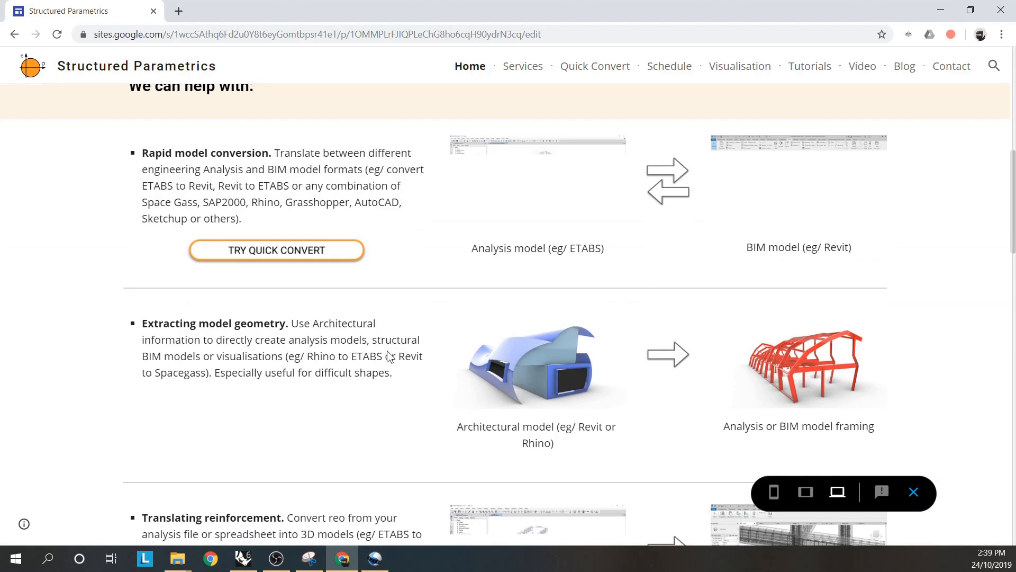
scroll(383, 358, down, 4)
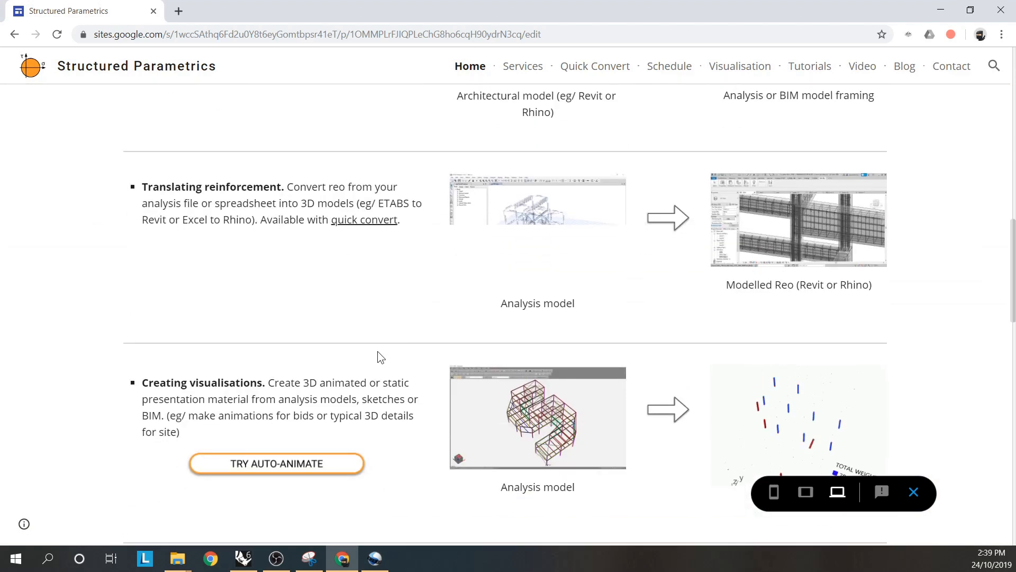
scroll(377, 350, down, 1)
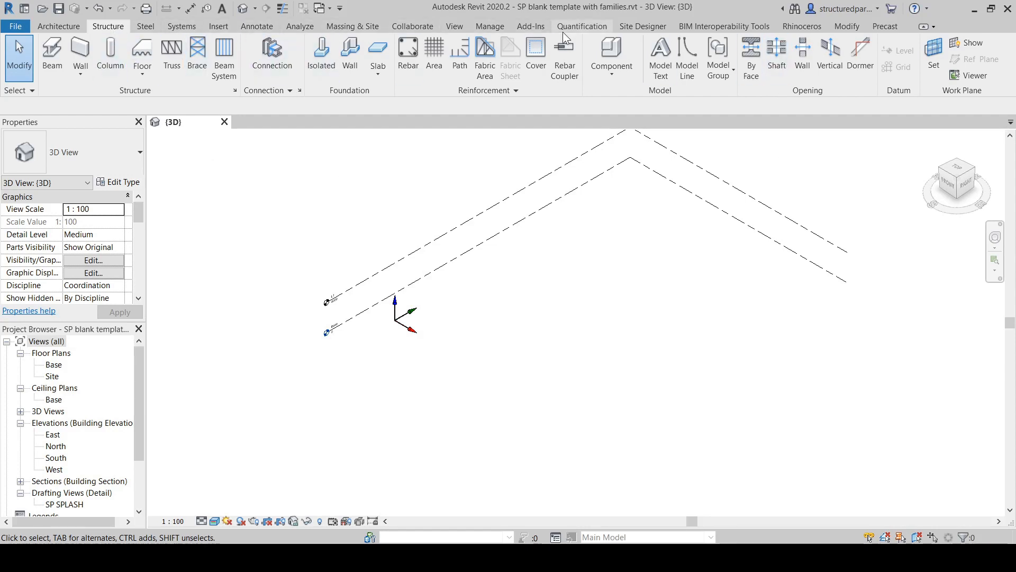
Switch to Revit and launch Rhino from inside the blank template project.
click(797, 28)
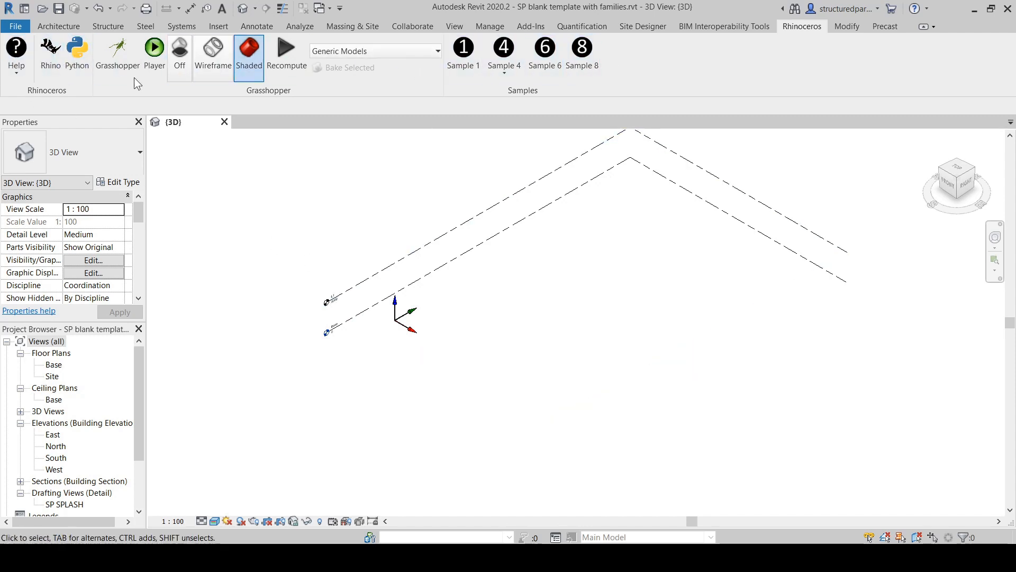
click(49, 67)
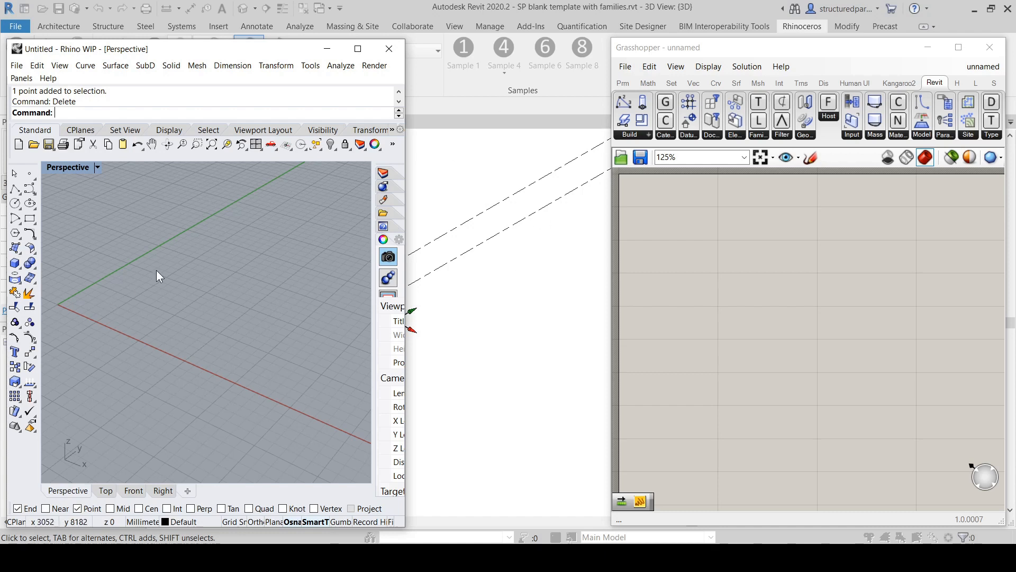
Place two point objects in Rhino, at 0,0,0 and at 0,0,5000.
text(Point)
key(Return)
text(0,0,0)
key(Return)
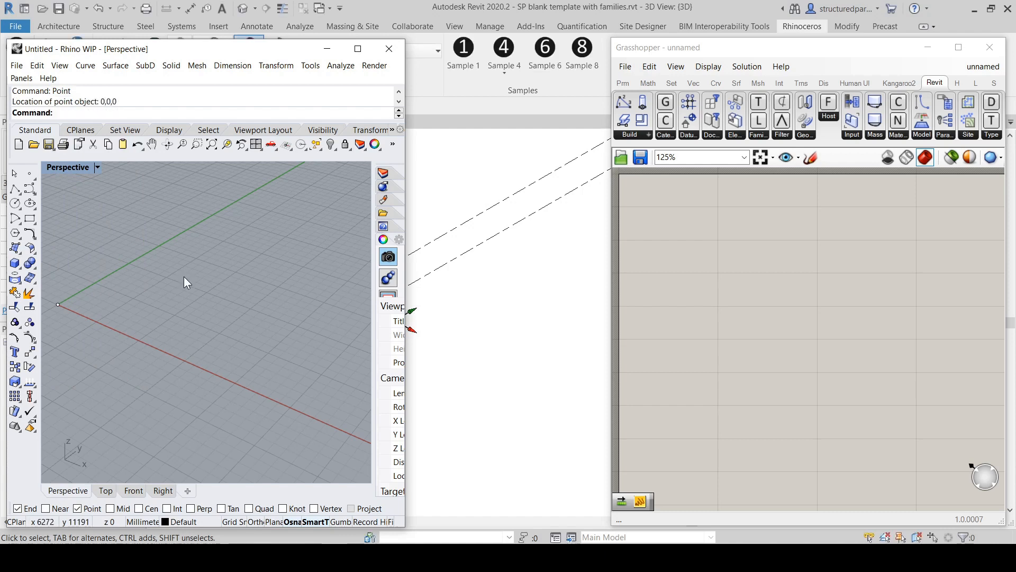
text(Point)
key(Return)
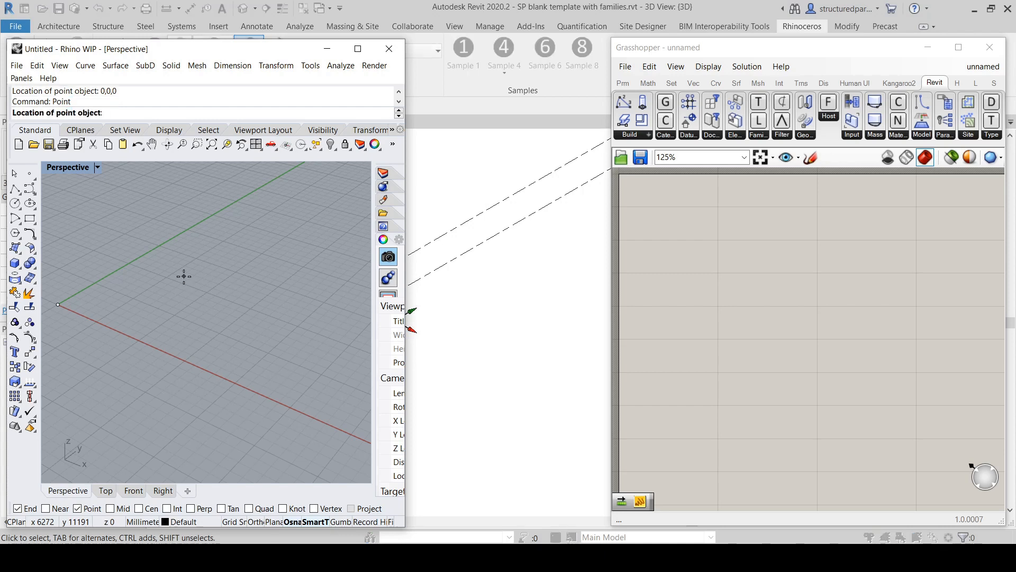
text(0,0,5000)
key(Return)
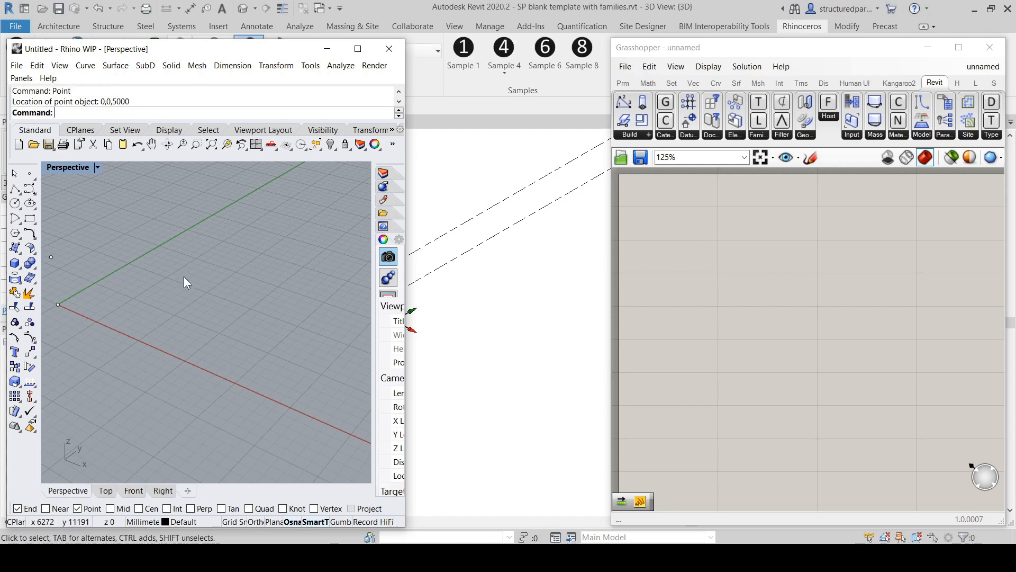
Draw a vertical column line from the origin point to the point directly above it.
text(Lin)
key(Return)
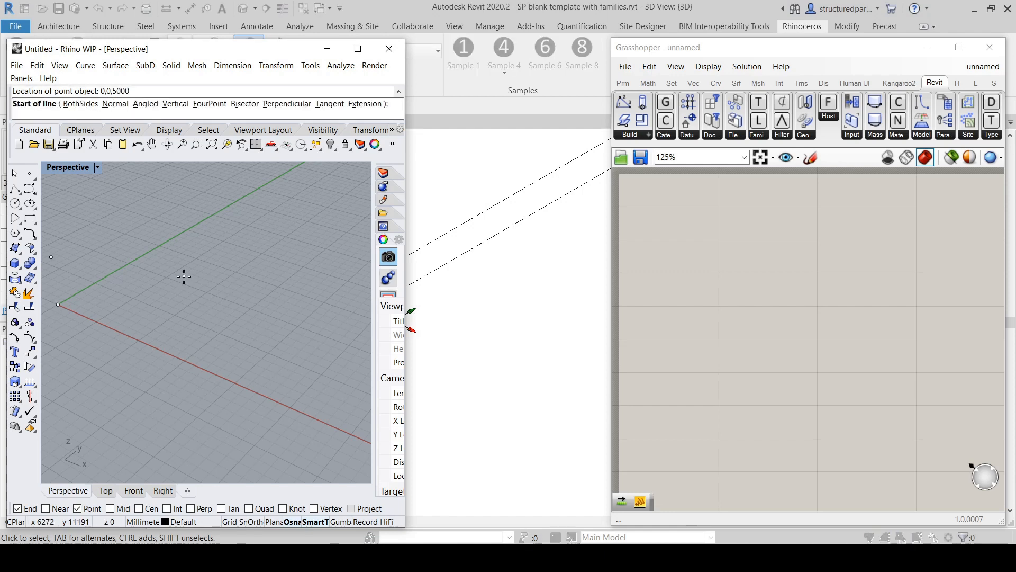
click(58, 305)
click(51, 257)
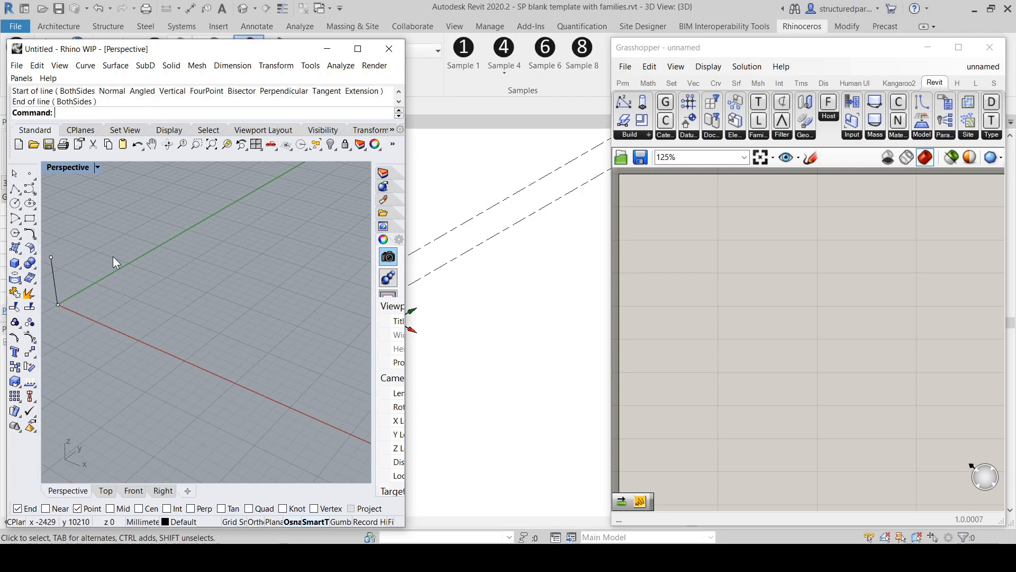
Copy the column line 8000 mm along the X axis, using its base as the reference point.
text(Copy)
key(Return)
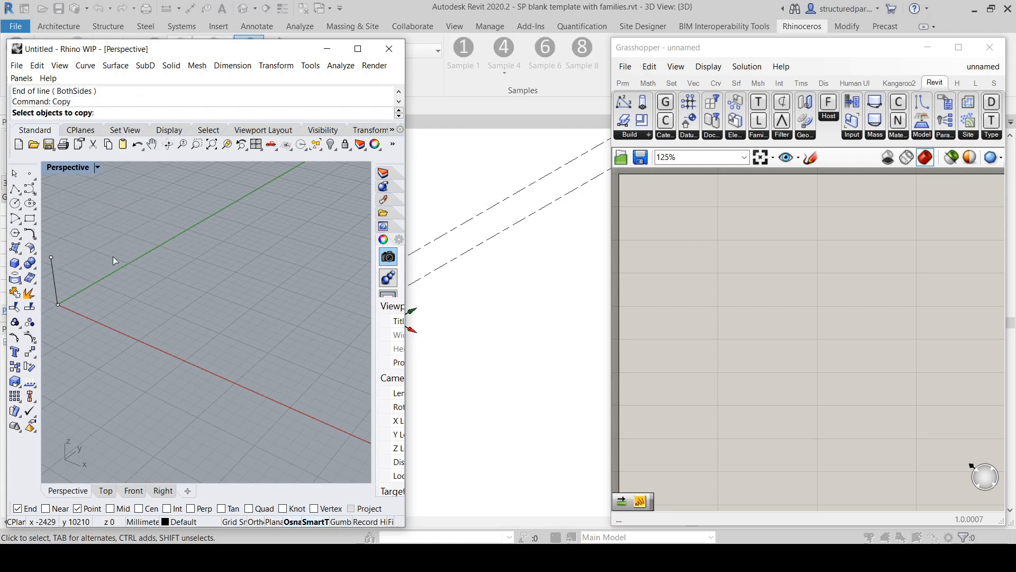
click(55, 282)
key(Return)
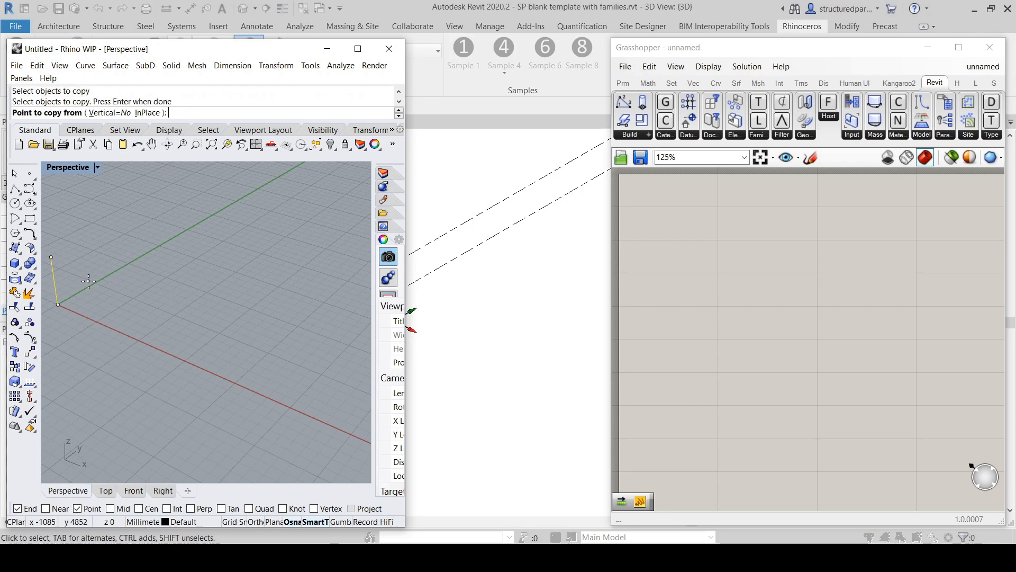
click(58, 304)
text(80)
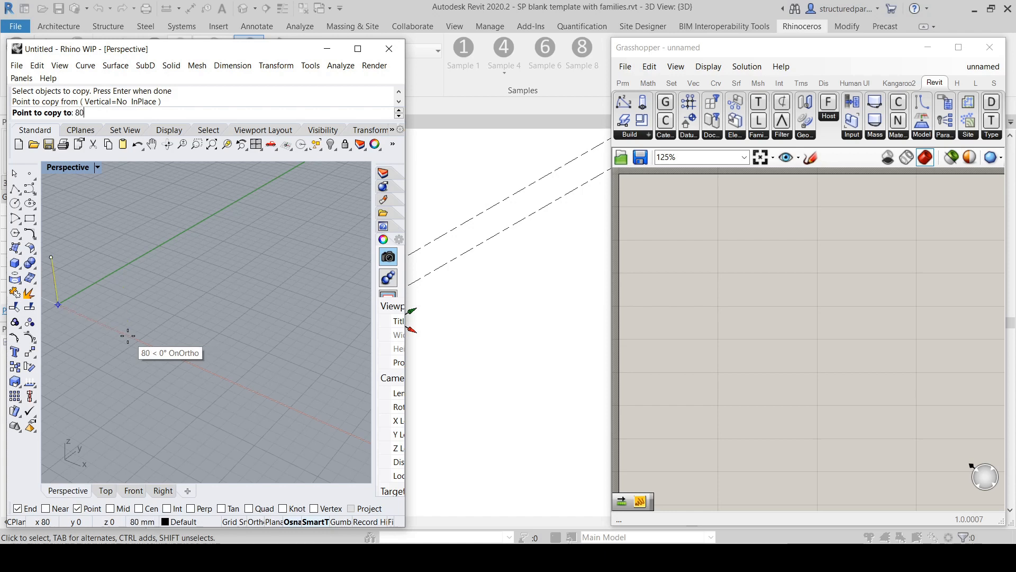
text(00)
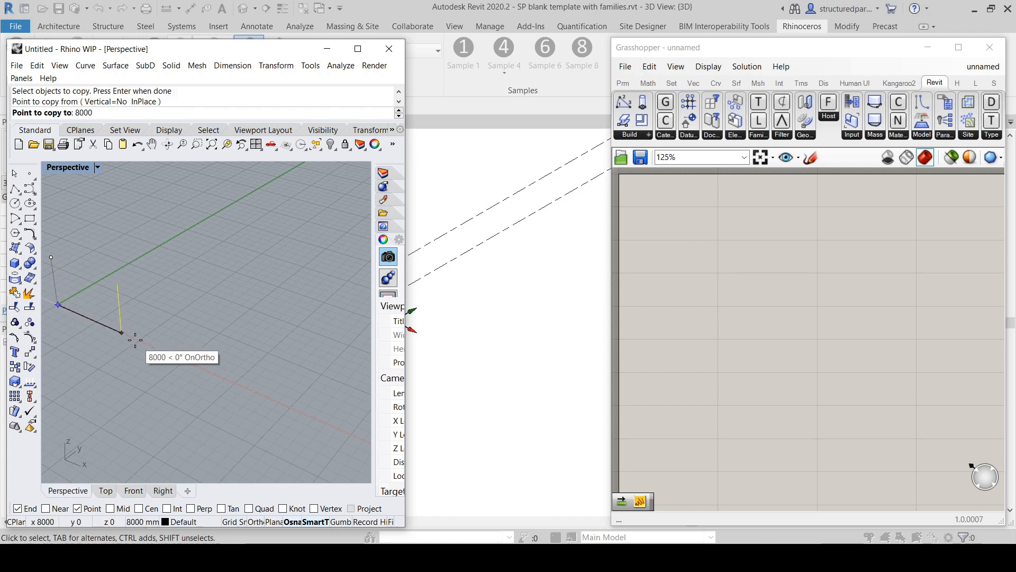
key(Return)
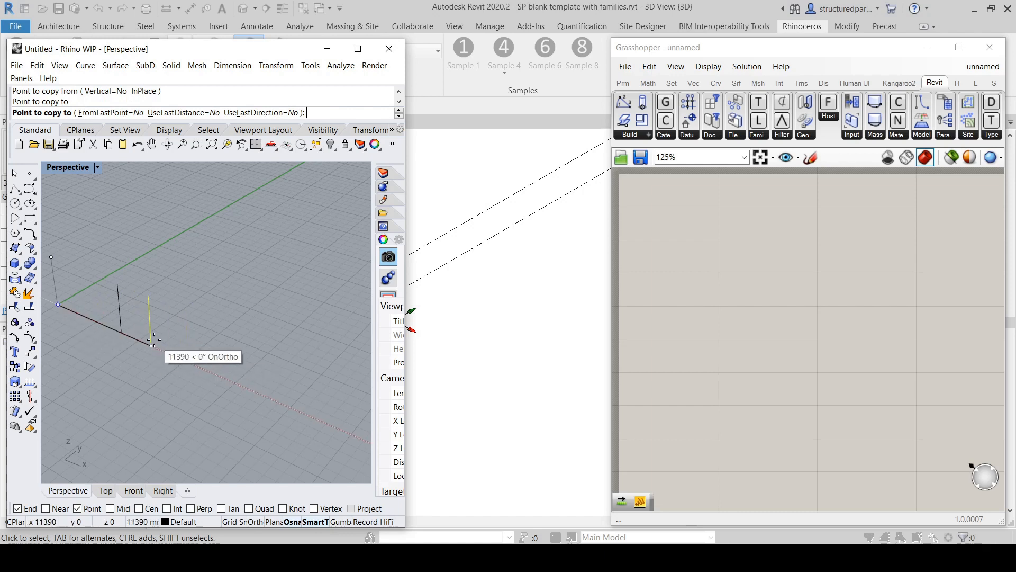
key(Return)
Copy the second column line a further 5000 mm along the X axis from its base.
key(Return)
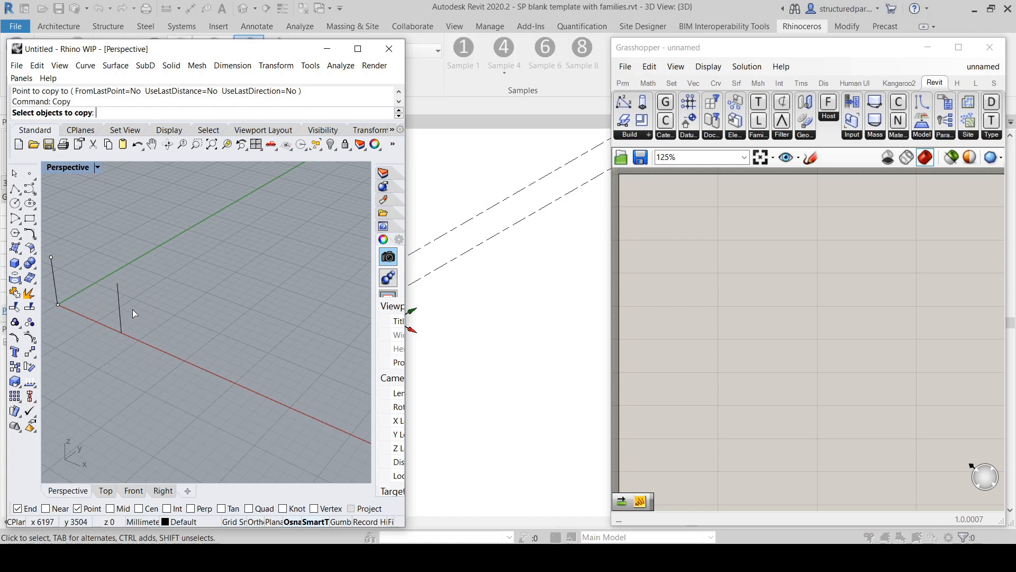
click(118, 309)
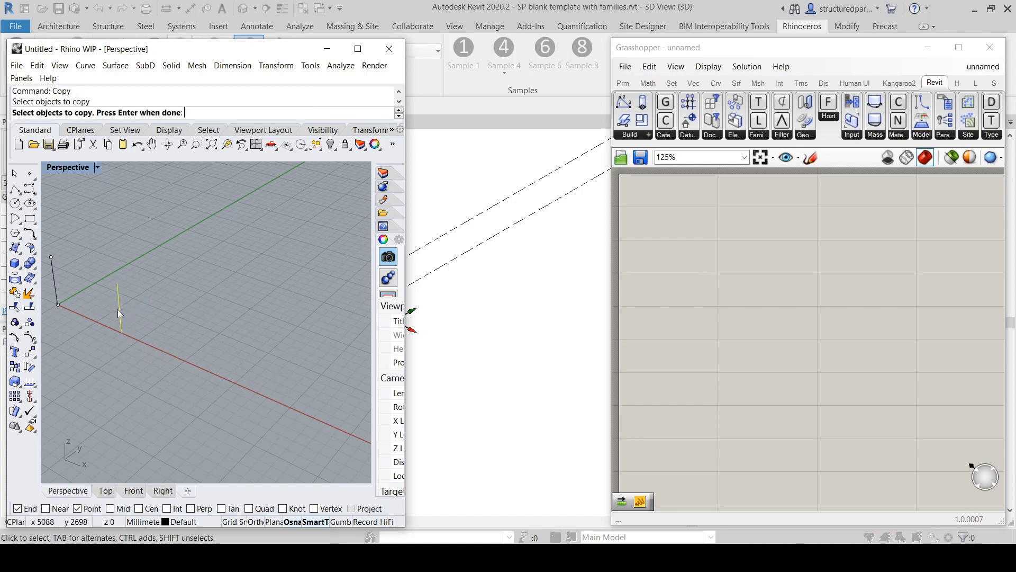
key(Return)
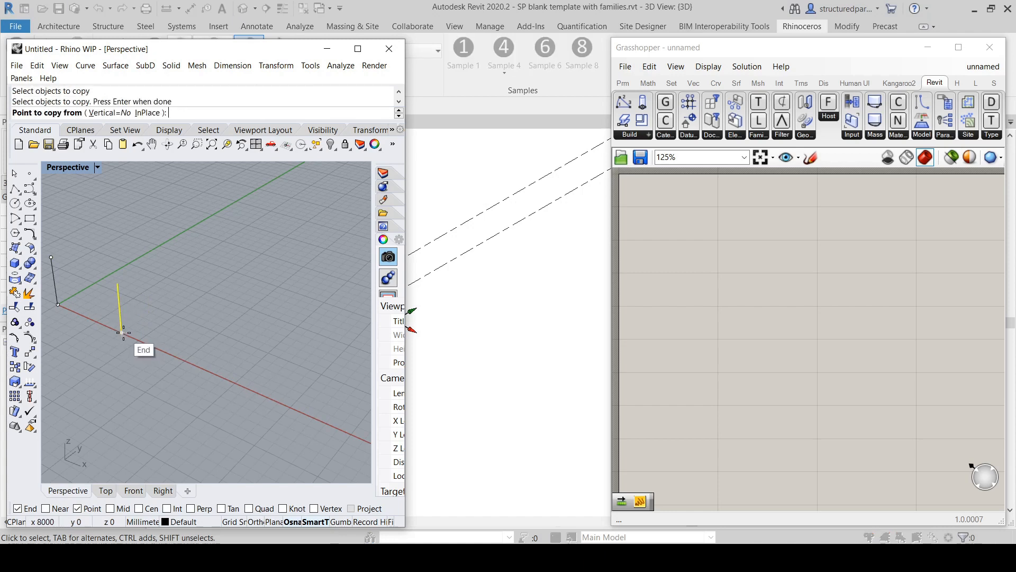
click(123, 333)
text(5000)
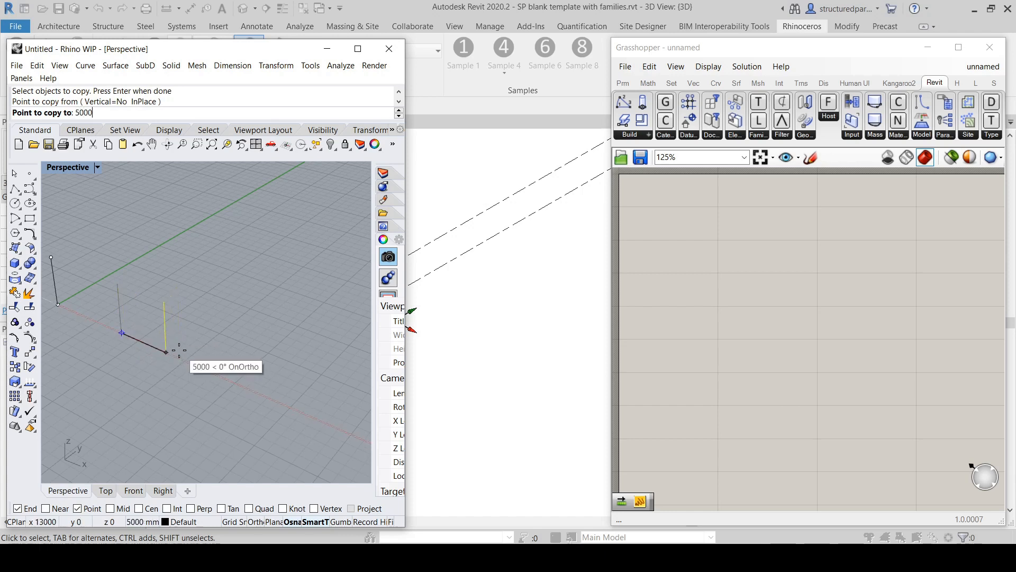
key(Return)
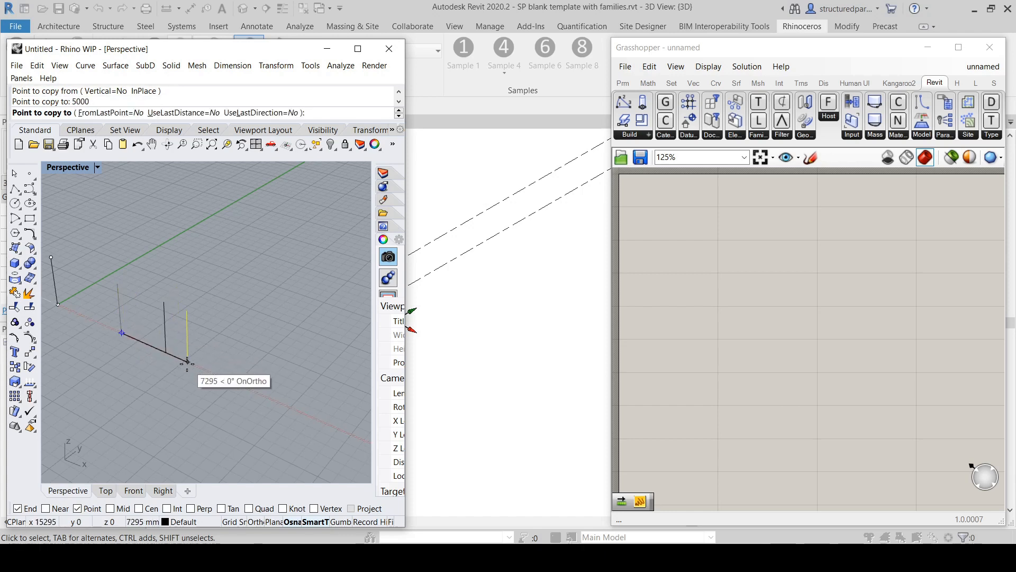
key(Return)
Copy the third column line a further 10000 mm along the X axis from its base.
key(Return)
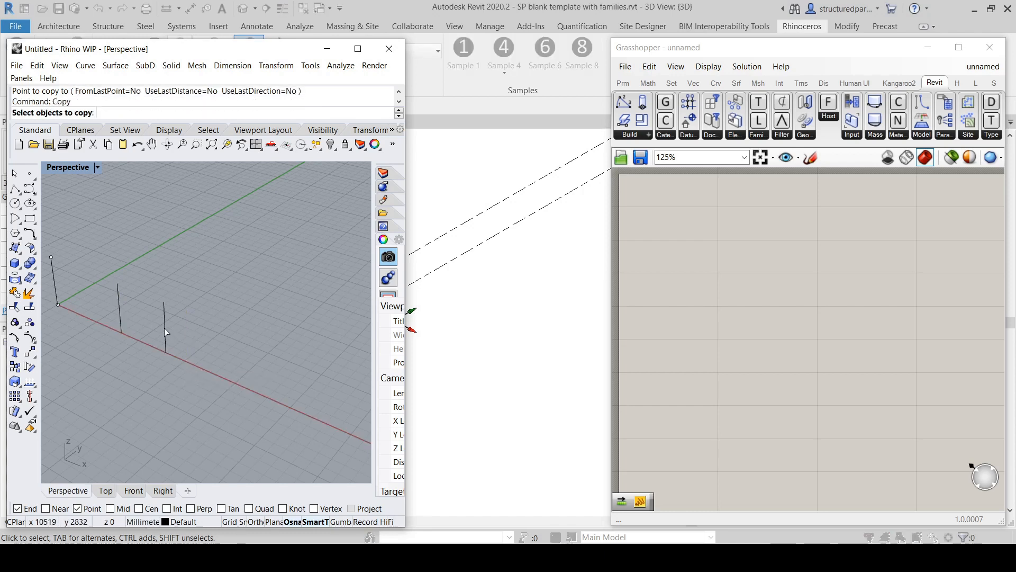
click(164, 328)
key(Return)
click(168, 352)
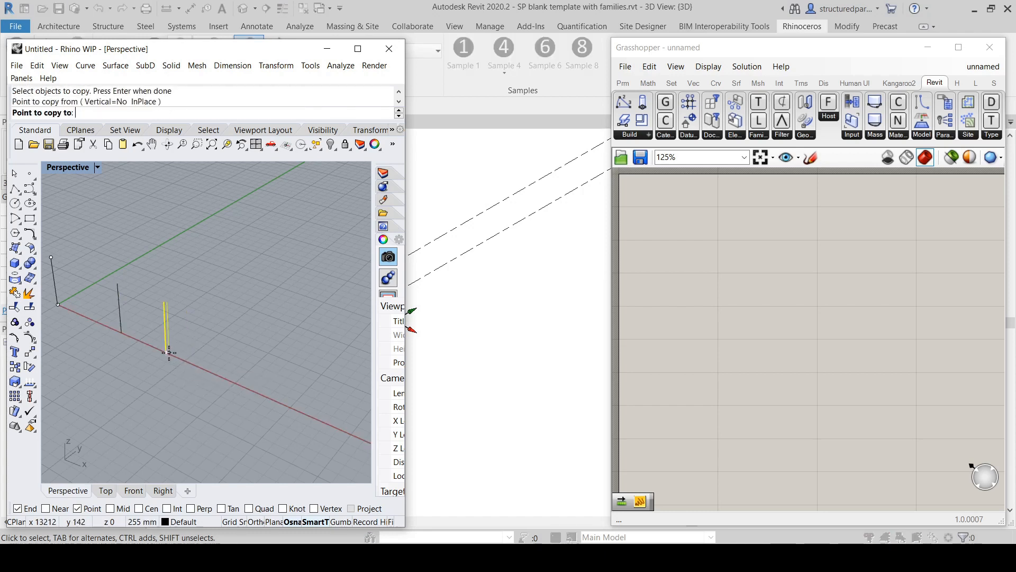
text(10000)
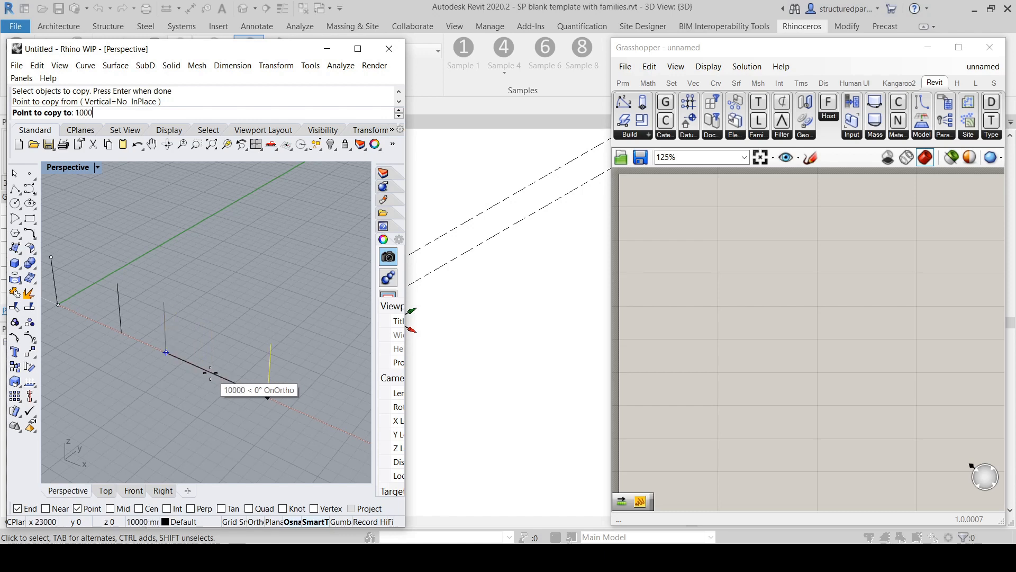
key(Return)
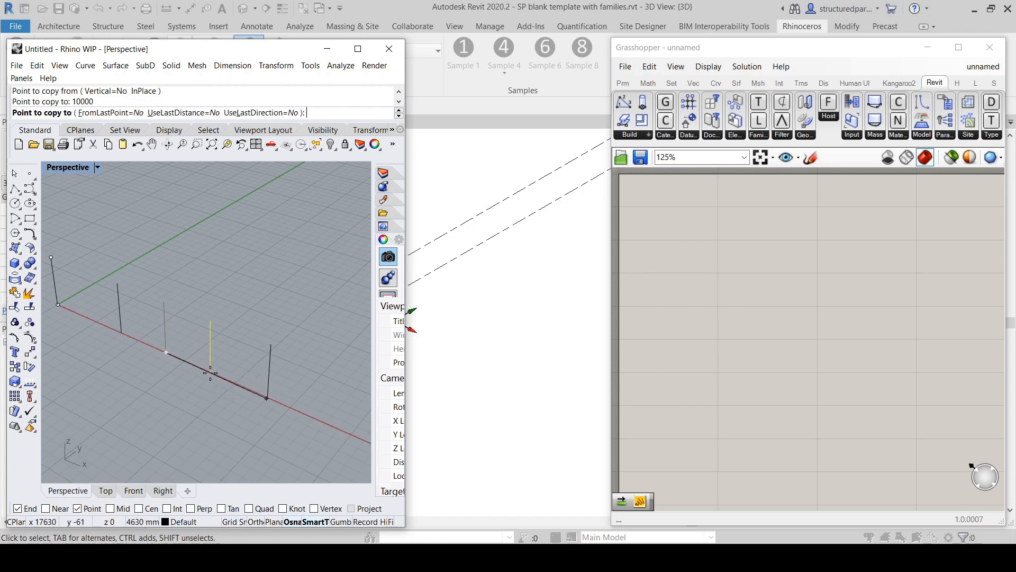
key(Return)
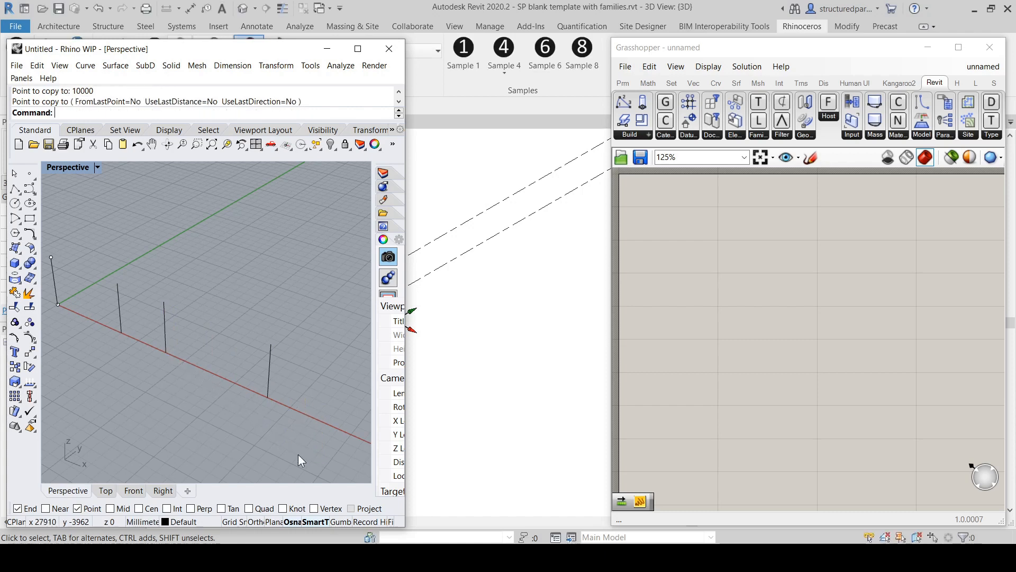
Draw three separate beam lines connecting the tops of the four neighbouring column lines.
text(Line)
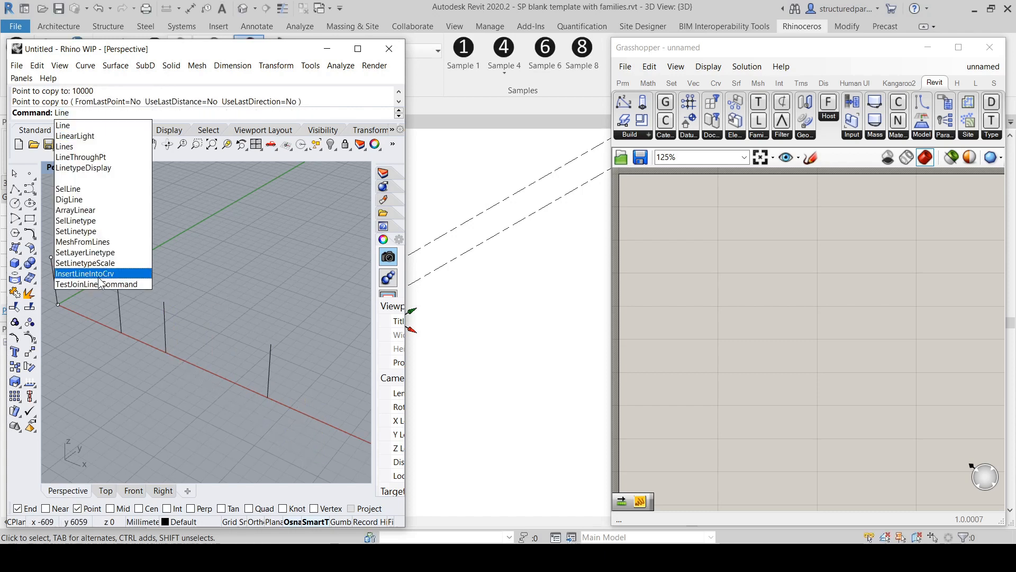
key(Return)
click(51, 258)
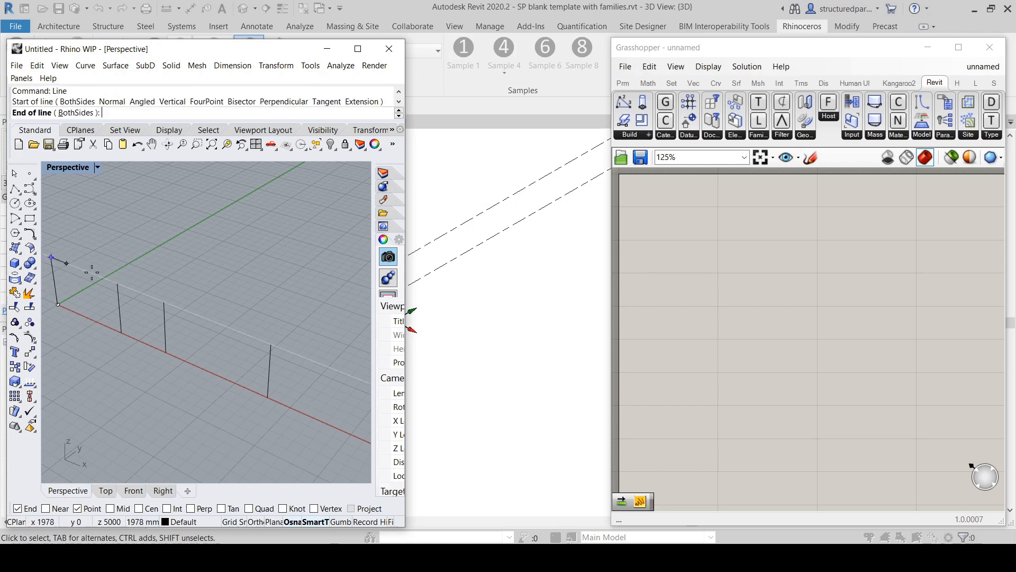
click(117, 283)
key(Return)
click(117, 284)
click(164, 302)
key(Return)
click(163, 303)
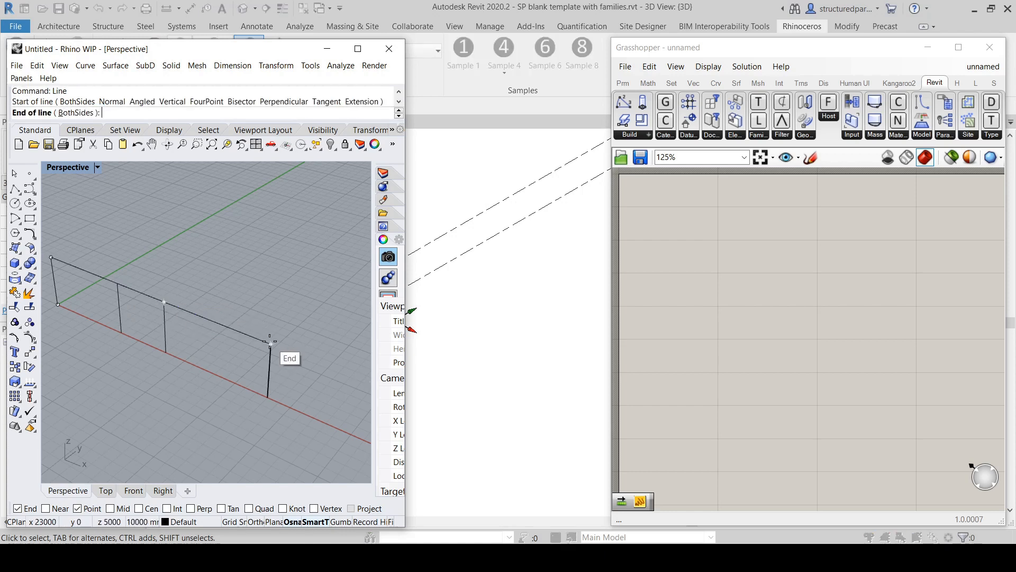
click(270, 345)
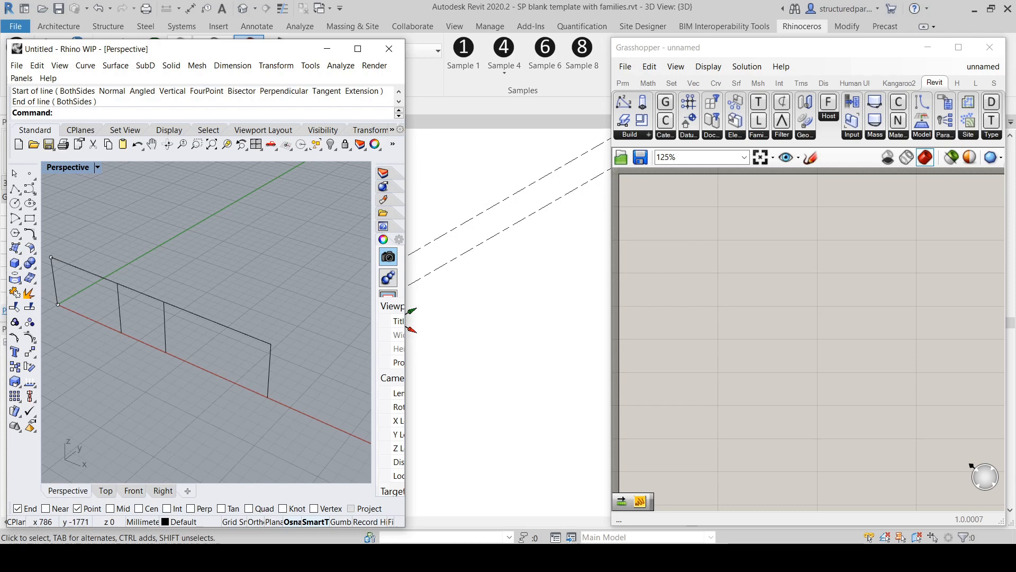
Switch to Grasshopper and place a Curve parameter on the empty canvas.
click(685, 289)
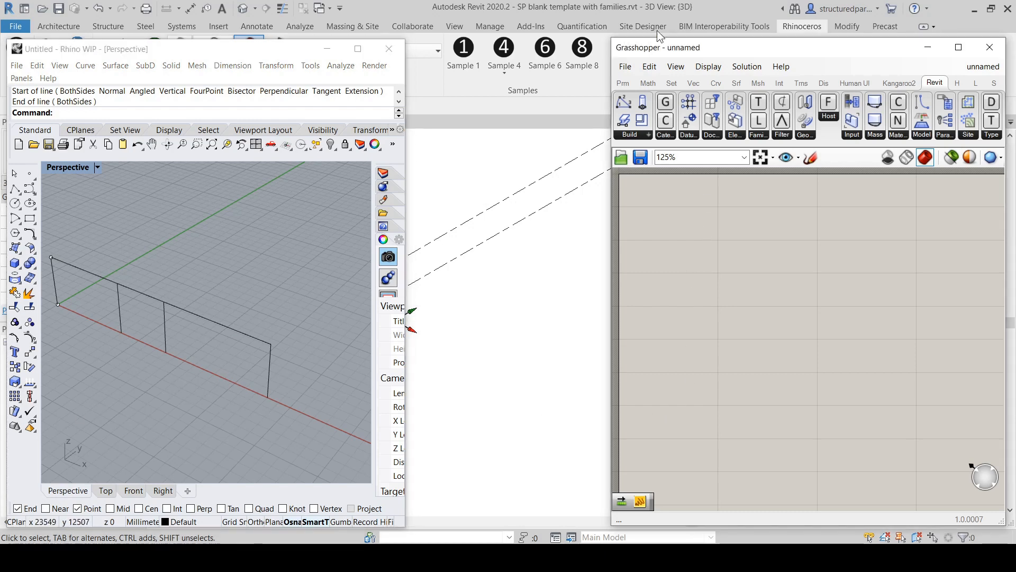
double_click(679, 278)
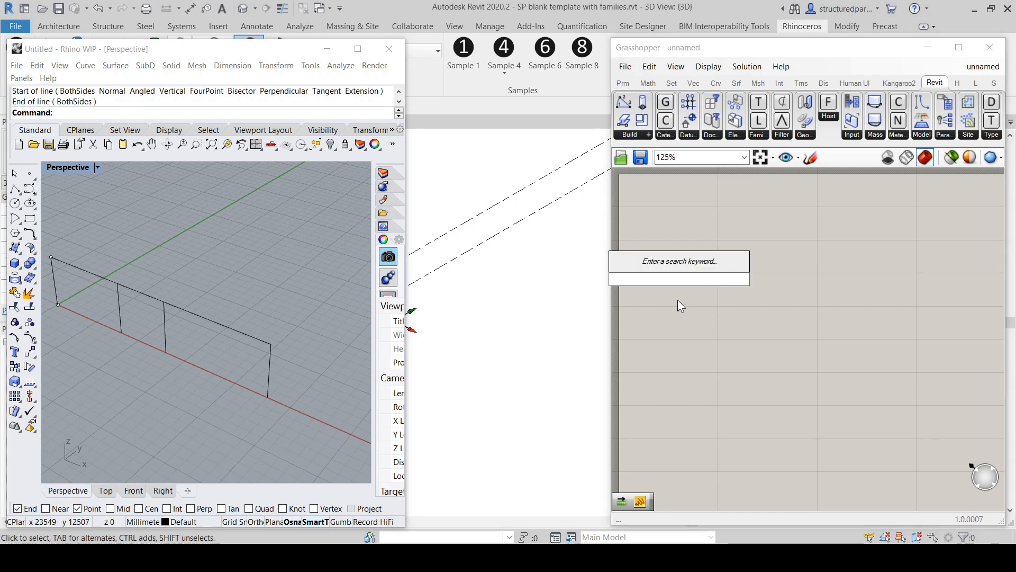
text(cur)
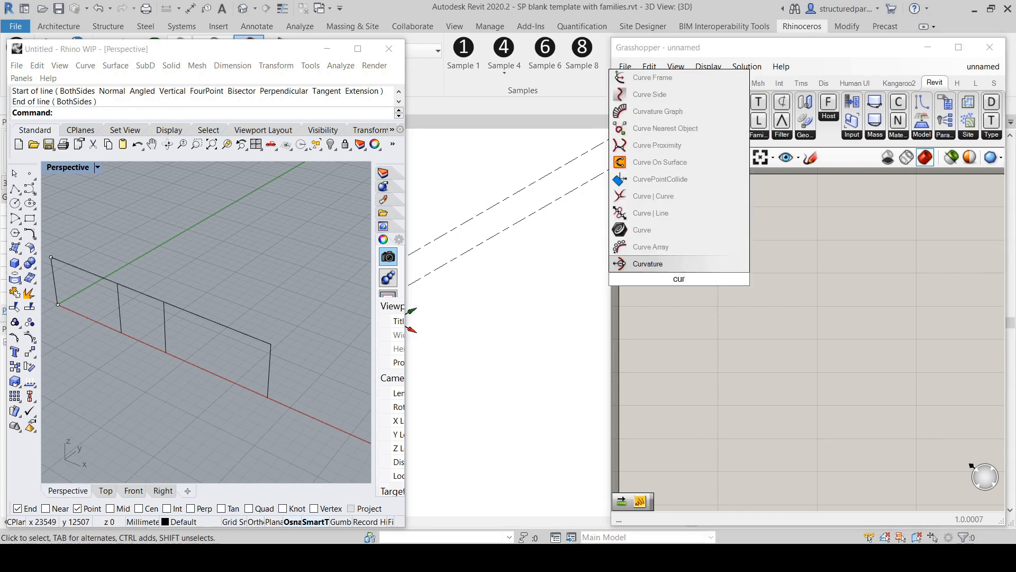
click(654, 230)
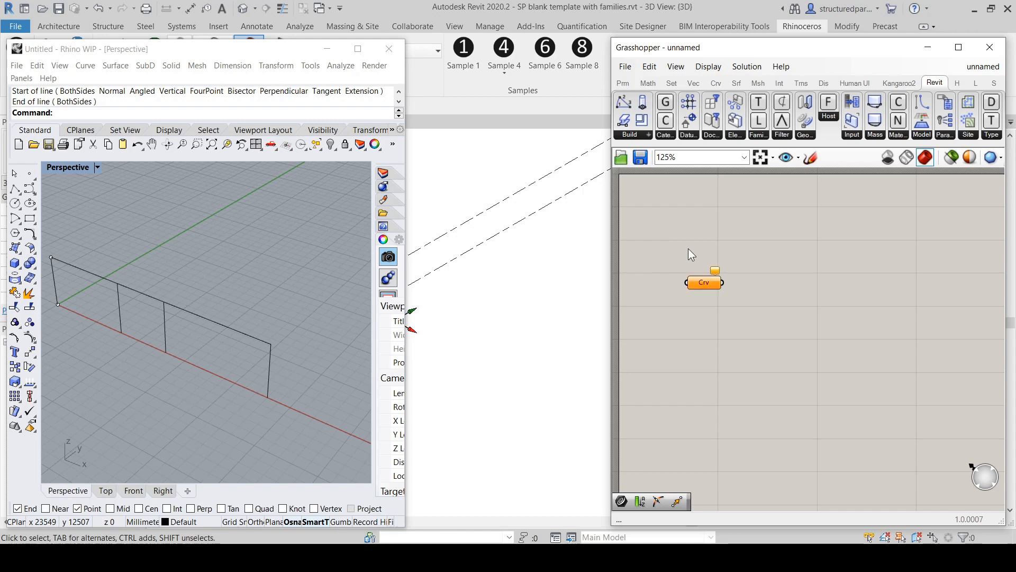
click(703, 287)
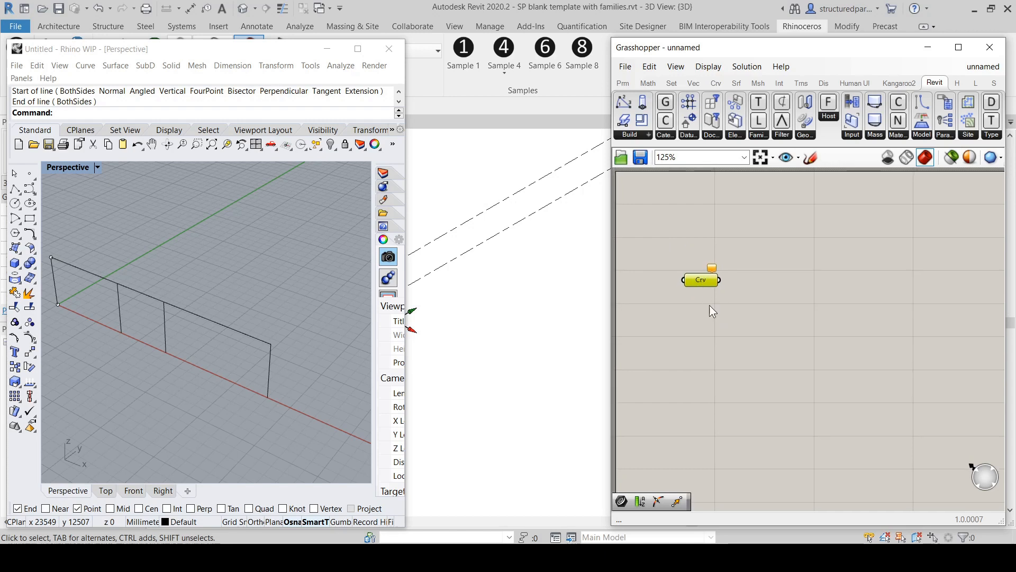
Reference the three Rhino beam lines in the Curve parameter as multiple curves, then clear the selection.
right_click(702, 281)
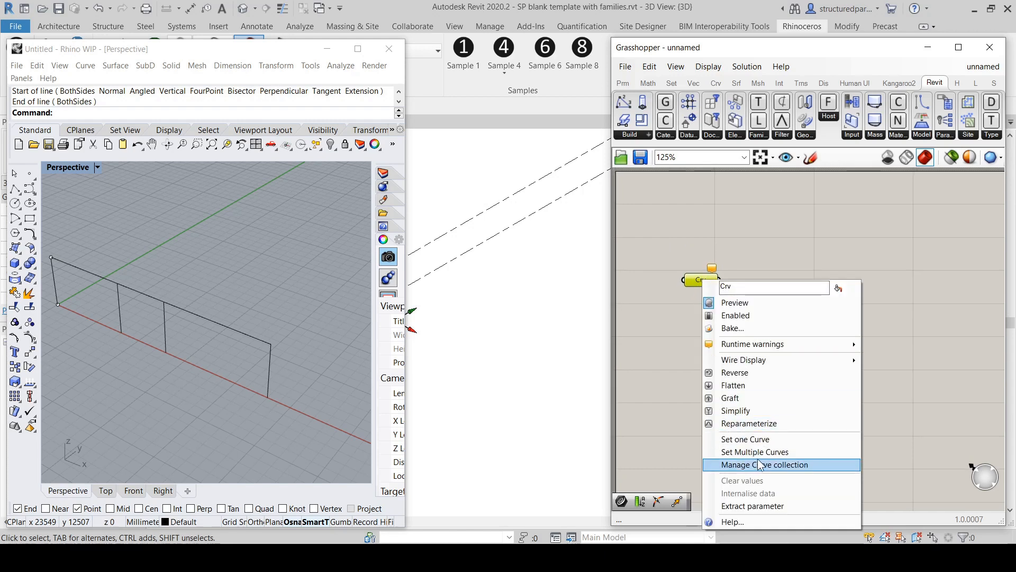
click(650, 385)
drag(305, 381, 312, 359)
click(225, 327)
click(145, 294)
click(90, 273)
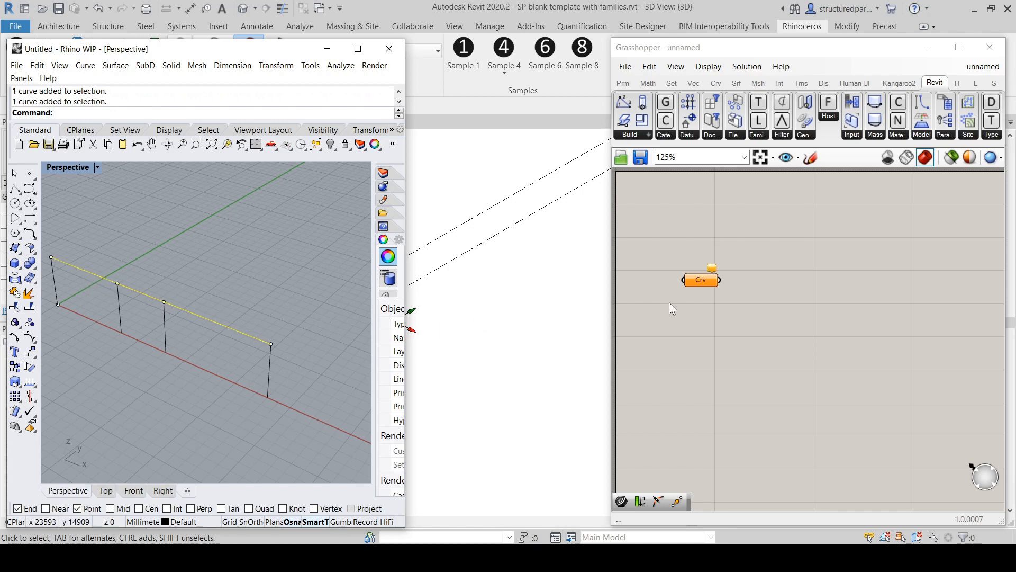
right_click(701, 286)
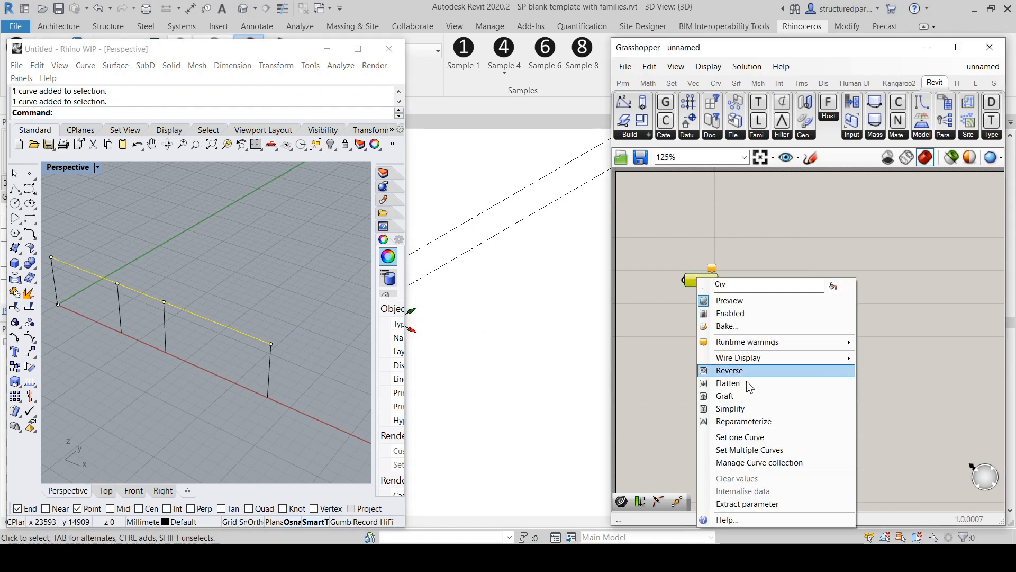
click(769, 451)
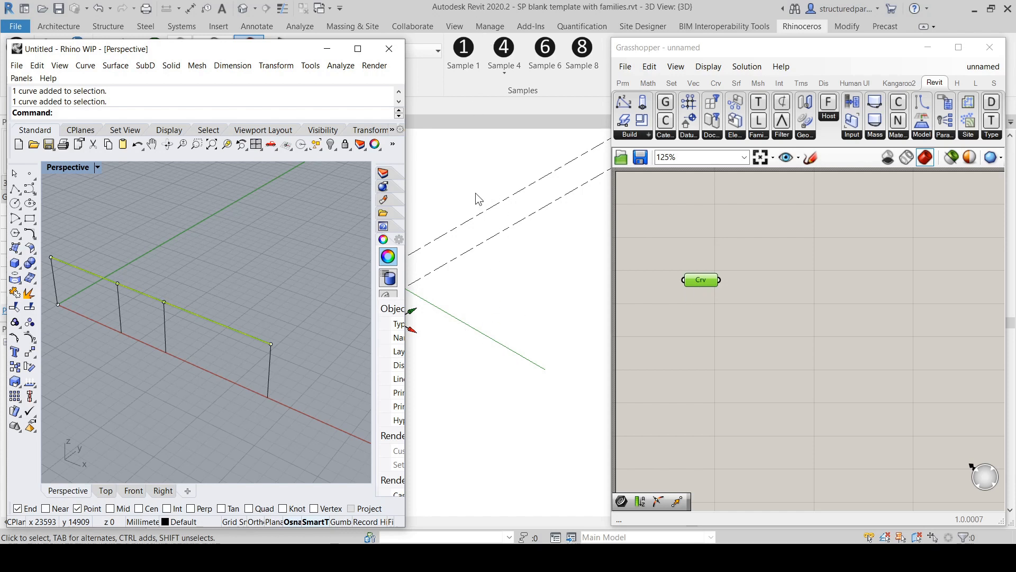
click(720, 227)
click(220, 294)
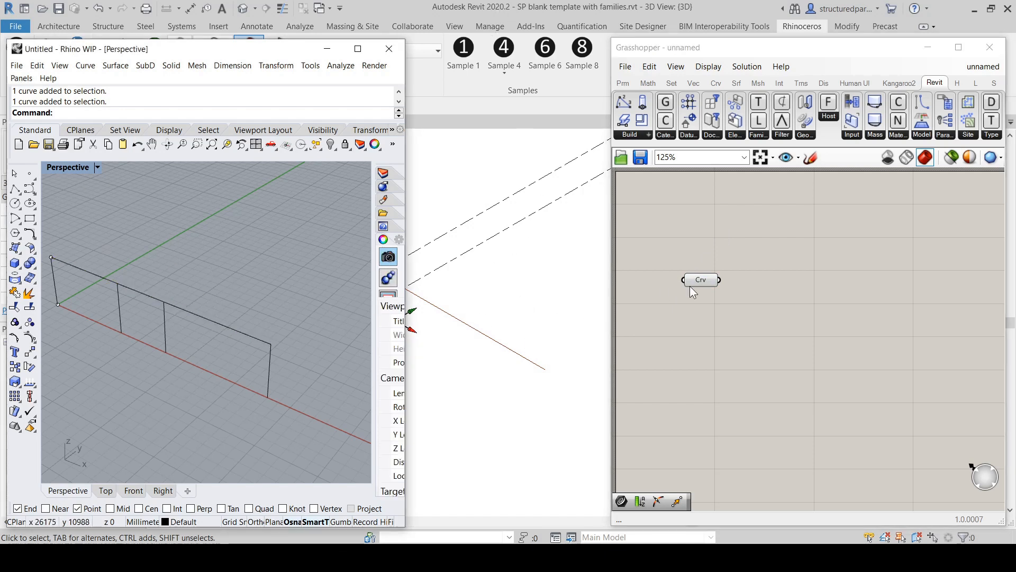
Add a second Curve parameter to the canvas just below the first one.
drag(706, 286, 719, 286)
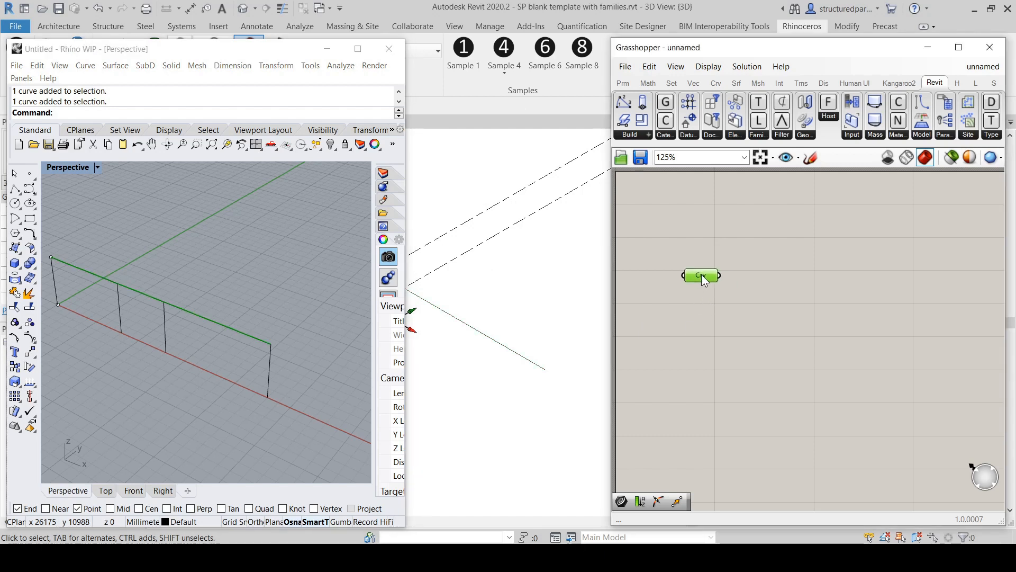
double_click(696, 317)
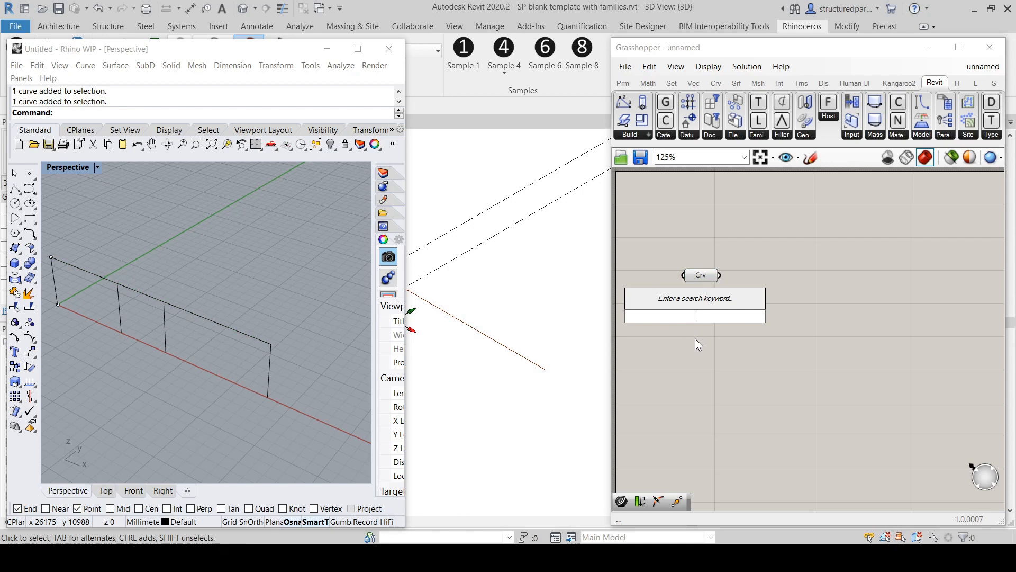
text(curve)
click(678, 299)
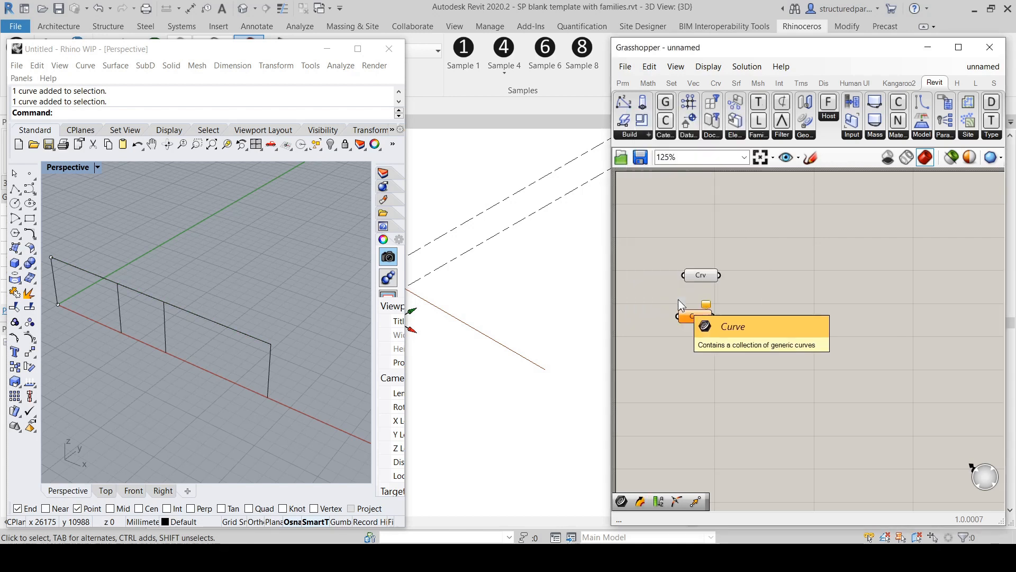
Reference the four vertical column lines from Rhino in the second Curve parameter as multiple curves.
click(268, 374)
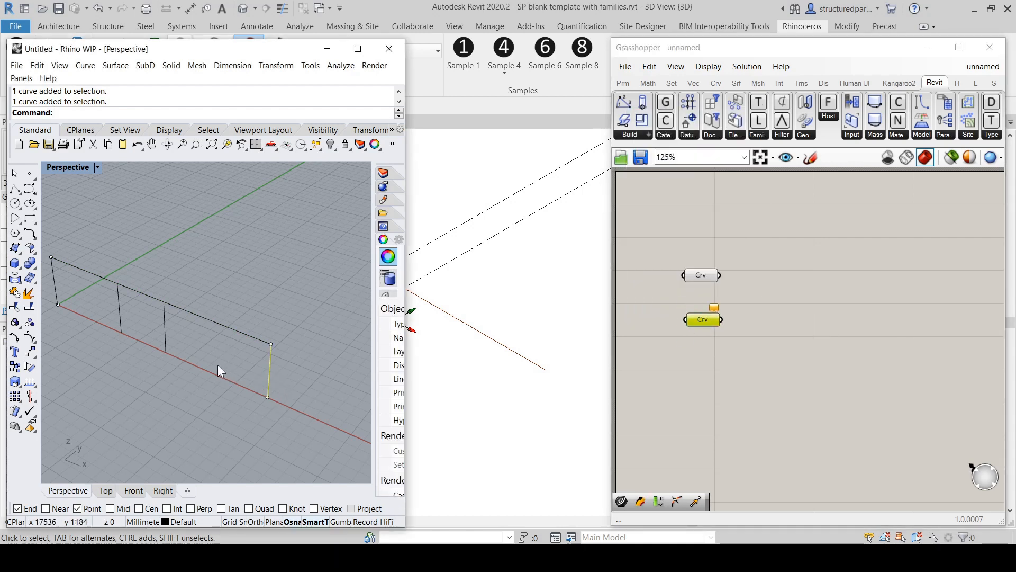
shift+click(164, 328)
shift+click(116, 317)
shift+click(58, 299)
right_click(691, 325)
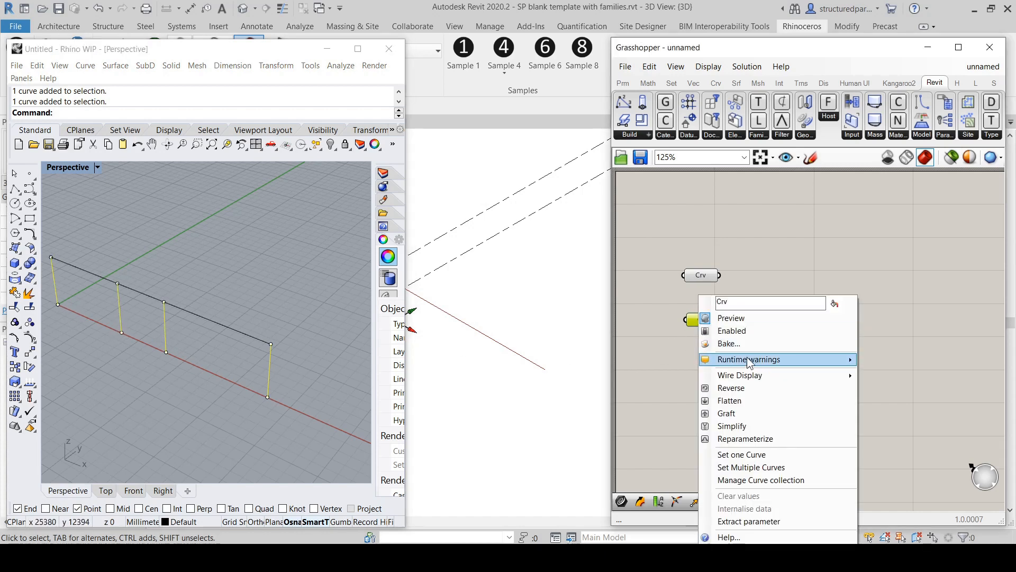
click(776, 466)
Check which lines each Curve parameter highlights in the Rhino and Revit previews, then deselect the Rhino lines.
click(706, 275)
mouse_move(704, 272)
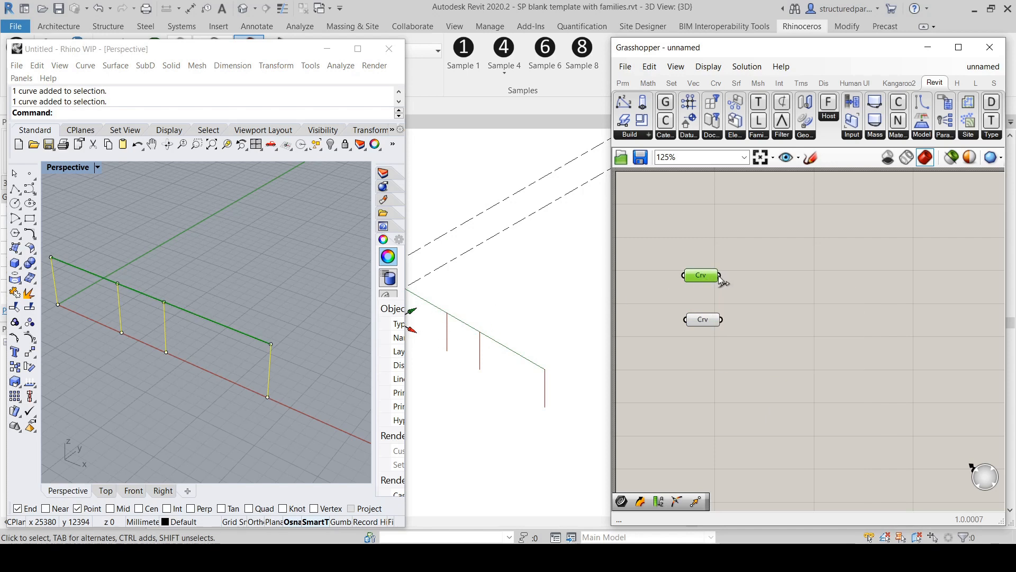
click(700, 320)
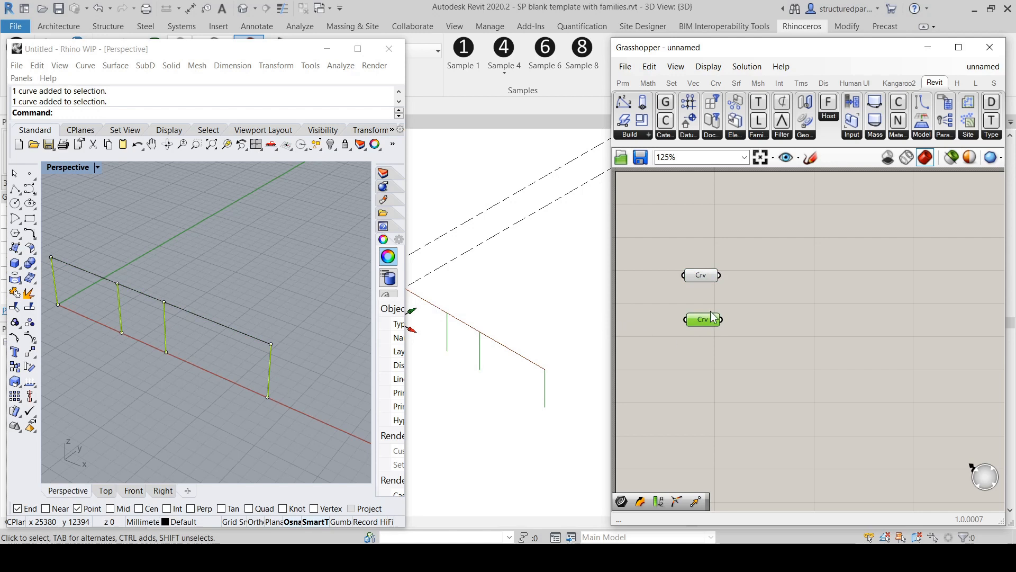
click(752, 293)
click(450, 281)
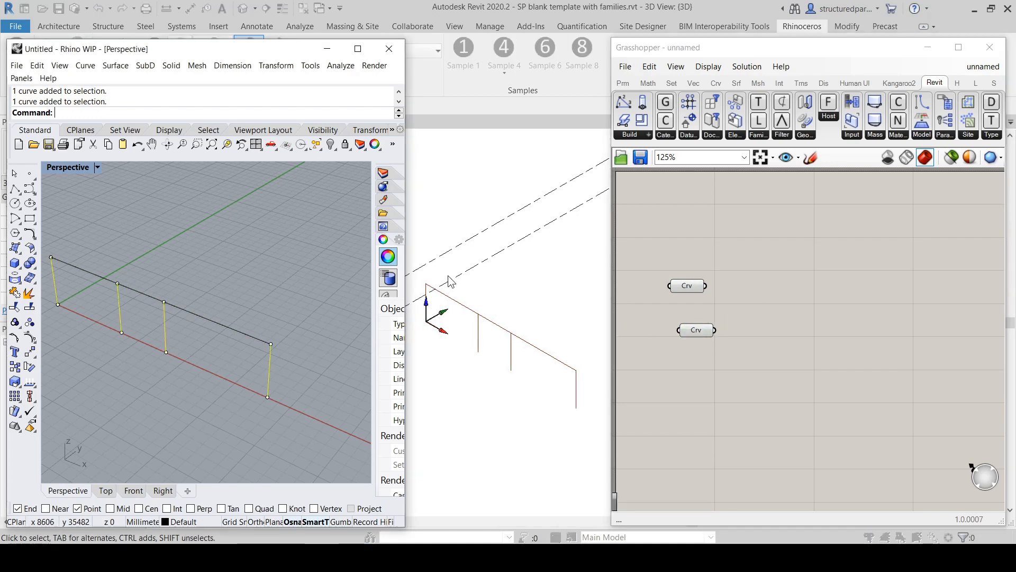
key(Escape)
Place the Revit AddBeam.ByCurve component on the canvas, well to the right of the Curve parameters.
click(756, 241)
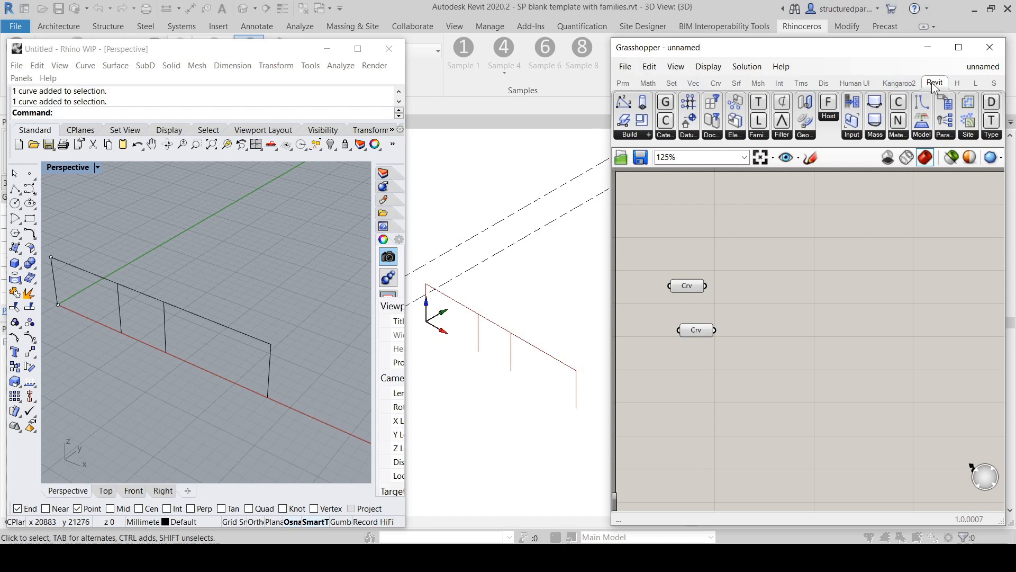
mouse_move(934, 84)
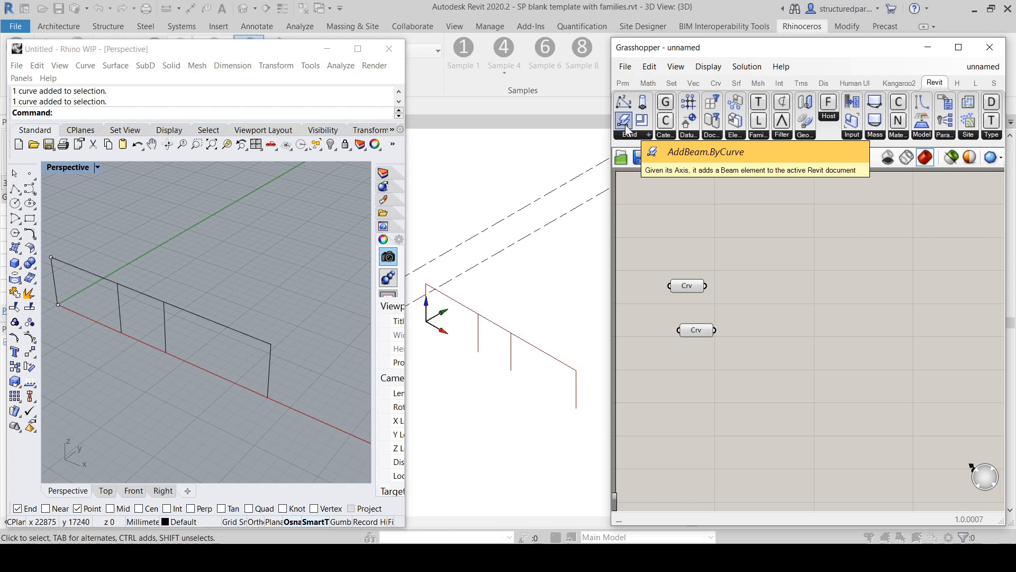
drag(627, 127, 864, 307)
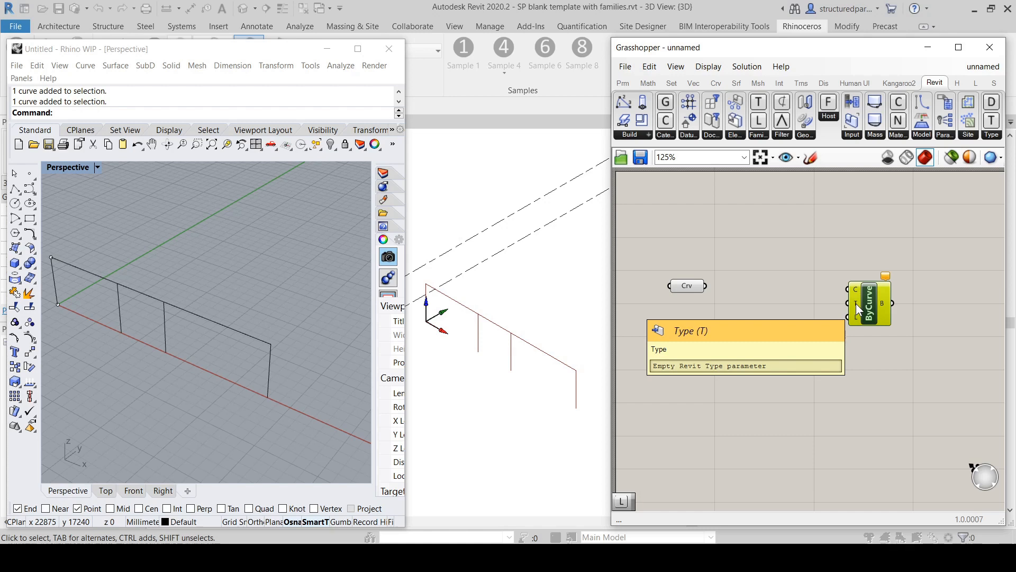
drag(873, 299, 881, 309)
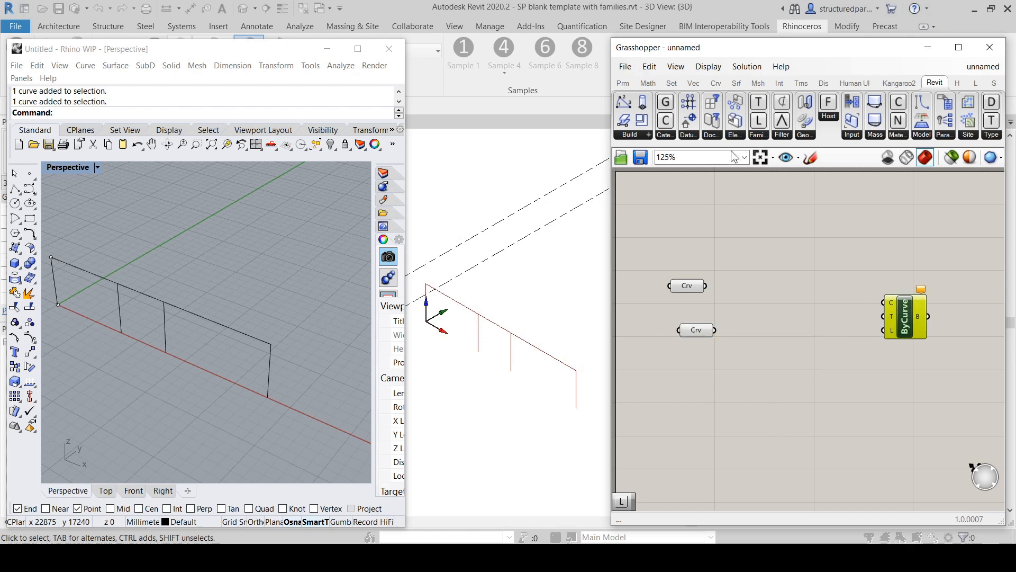
Place a Document.Levels component below the two Curve parameters and look at the levels in the Revit 3D view.
click(713, 136)
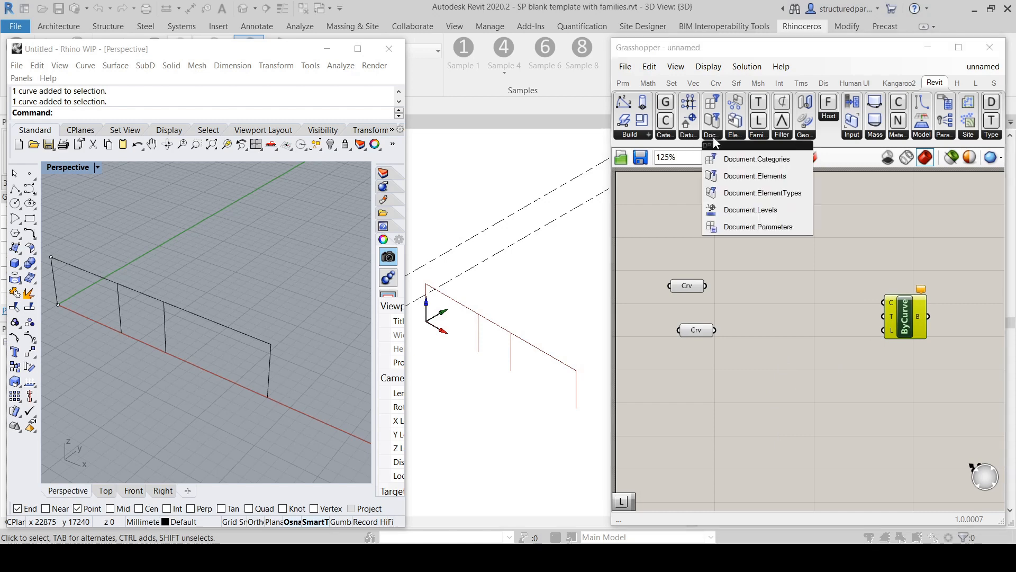
click(761, 209)
click(723, 381)
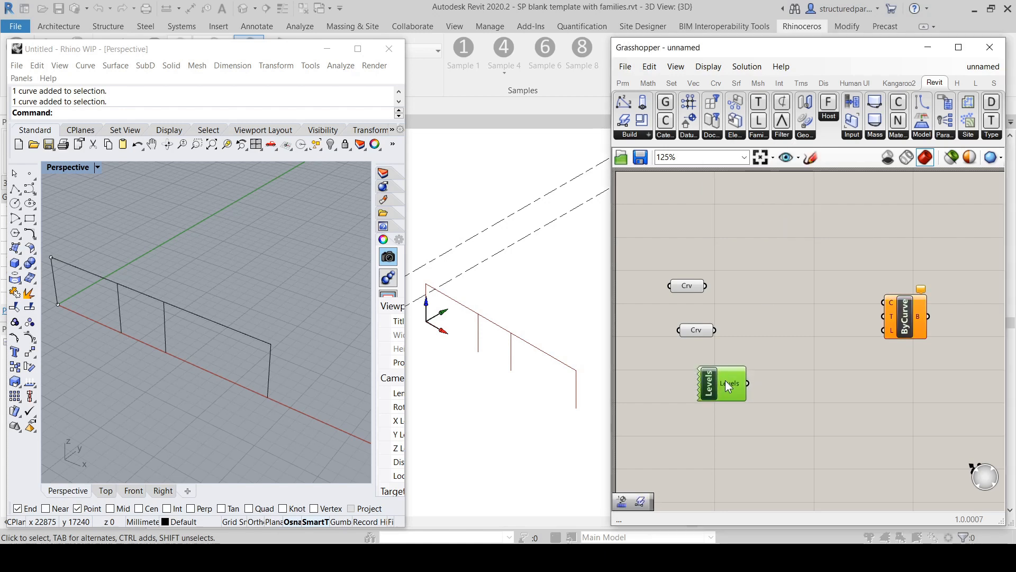
mouse_move(726, 382)
click(506, 19)
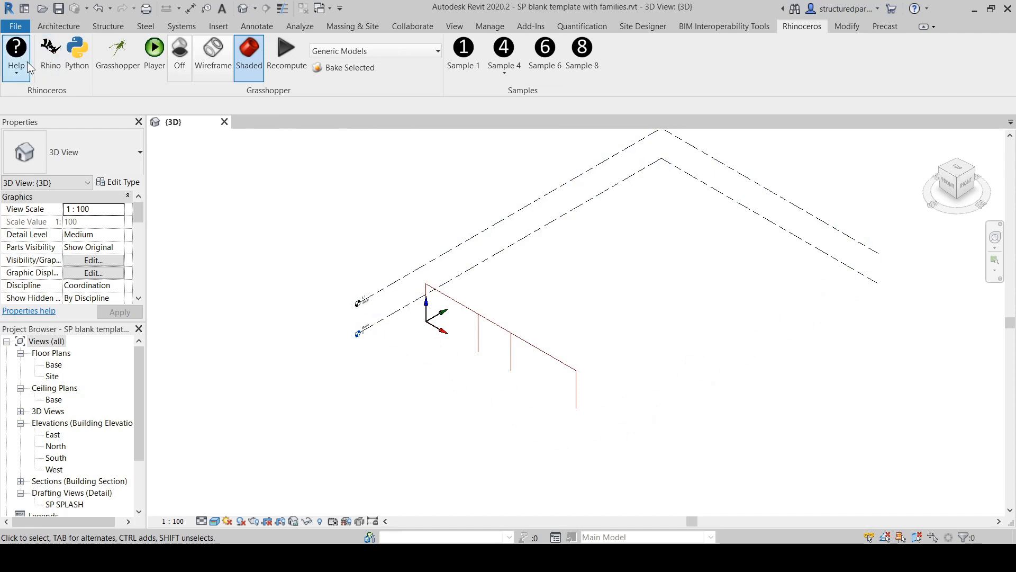
click(48, 55)
drag(723, 382, 728, 399)
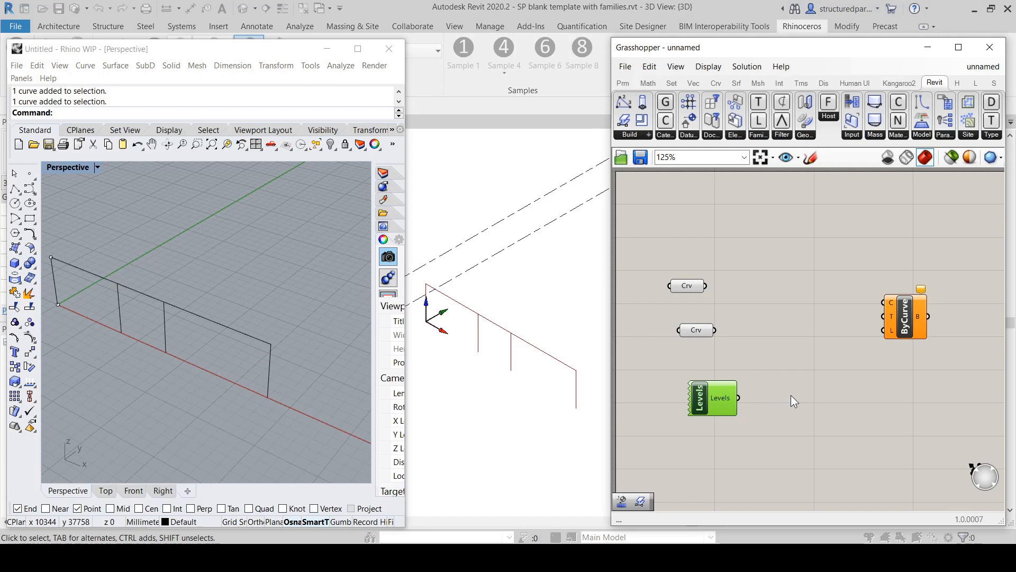
Add a List Item component, feed the Levels output into its list input, and connect its item output to the beam component's Level input.
double_click(795, 378)
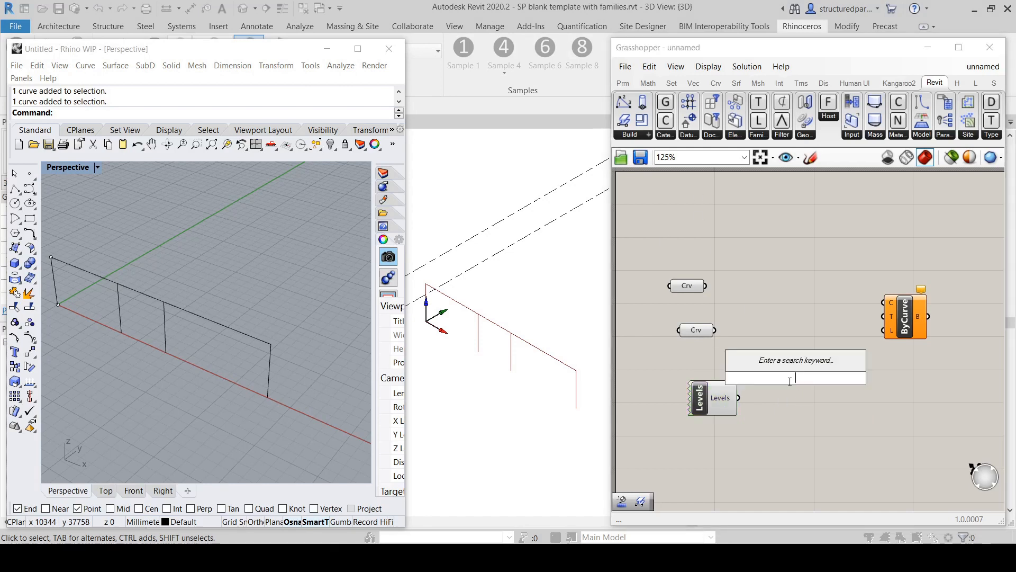
click(671, 83)
drag(624, 102, 818, 395)
mouse_move(738, 398)
mouse_down()
mouse_move(798, 380)
mouse_move(792, 411)
mouse_up()
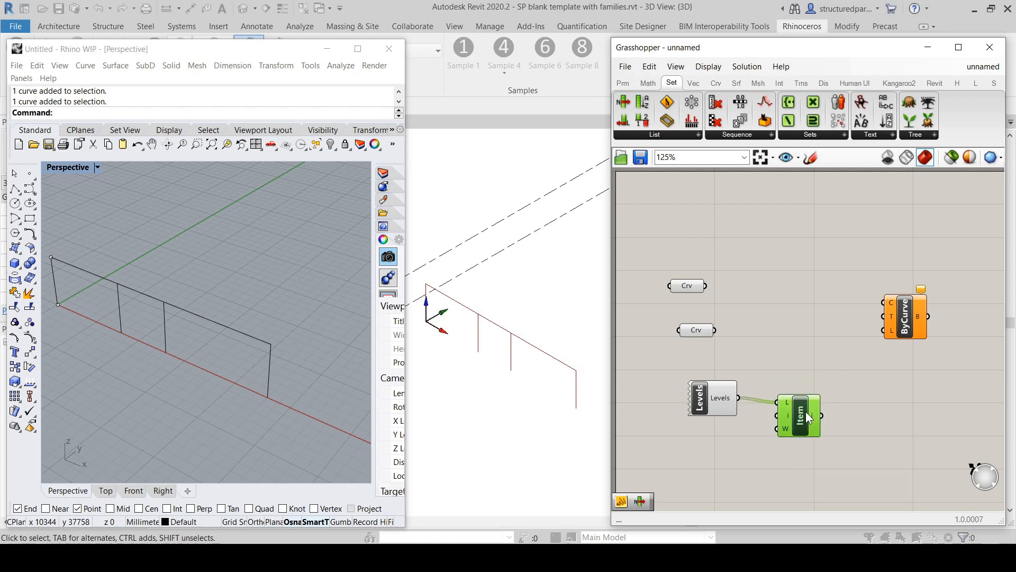
drag(814, 419, 799, 414)
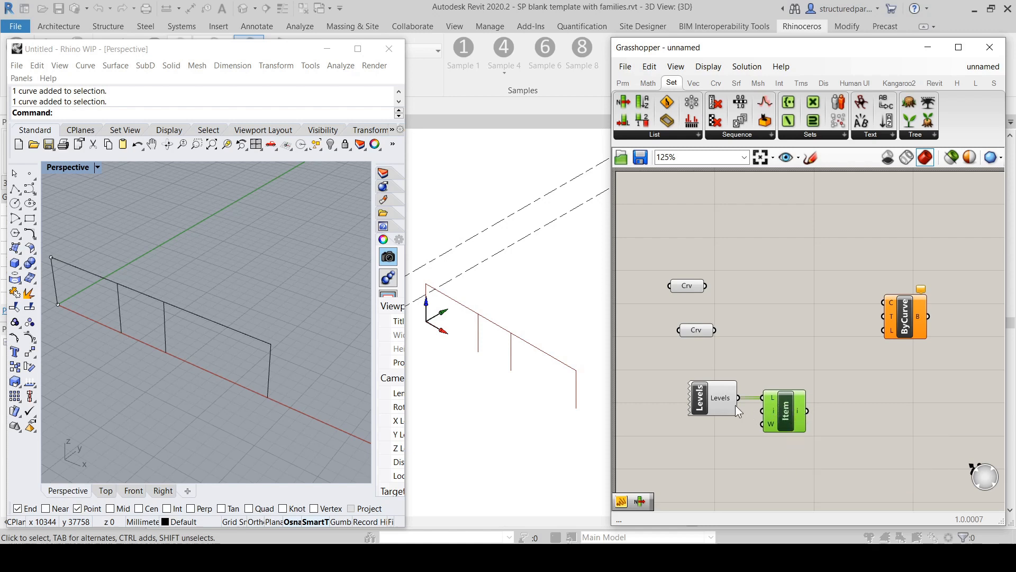
drag(806, 411, 930, 326)
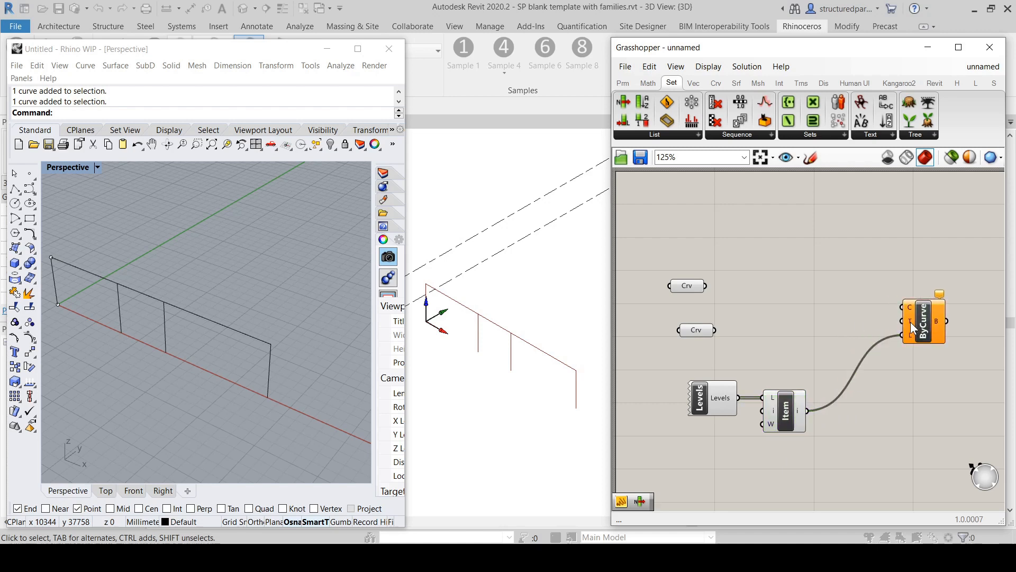
Rearrange the canvas by bringing the Curve parameters closer together and moving the Levels, List Item and beam components lower.
drag(696, 328, 695, 278)
click(758, 298)
drag(803, 438, 717, 396)
drag(718, 400, 727, 452)
click(842, 338)
drag(924, 318, 931, 342)
drag(876, 293, 881, 290)
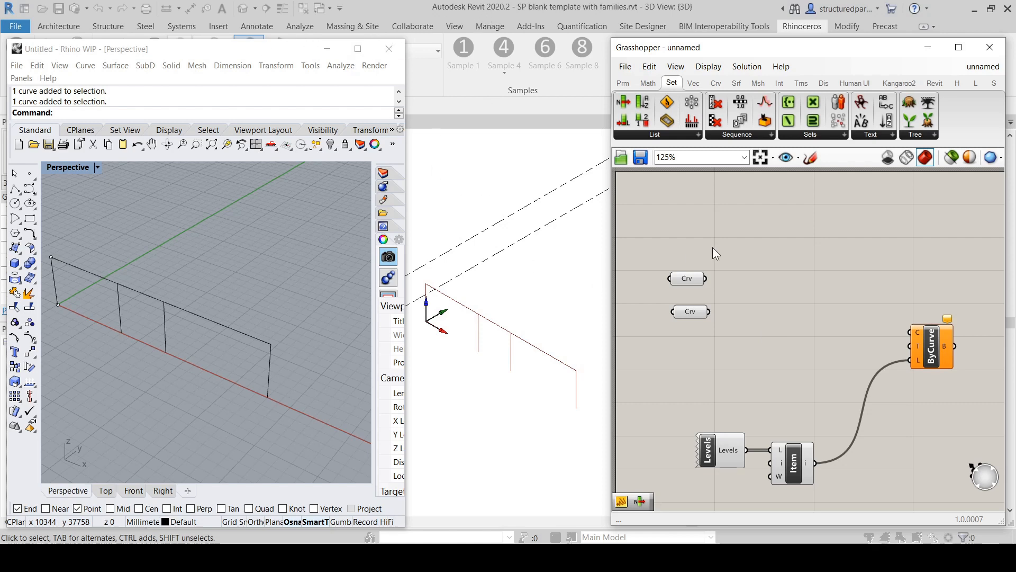
drag(927, 350, 935, 360)
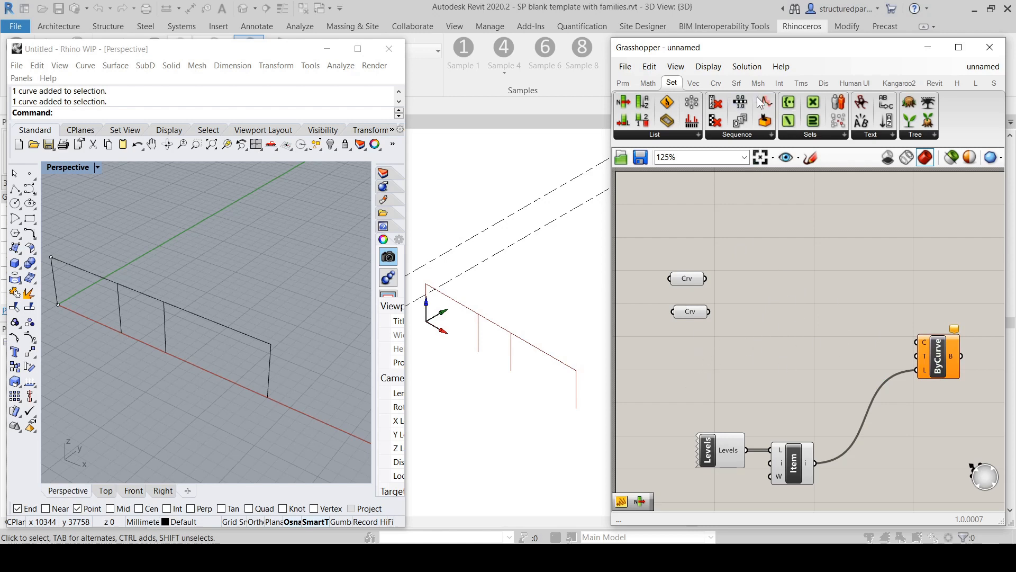
Place a Family.Load component on the canvas beside the beam component.
click(934, 83)
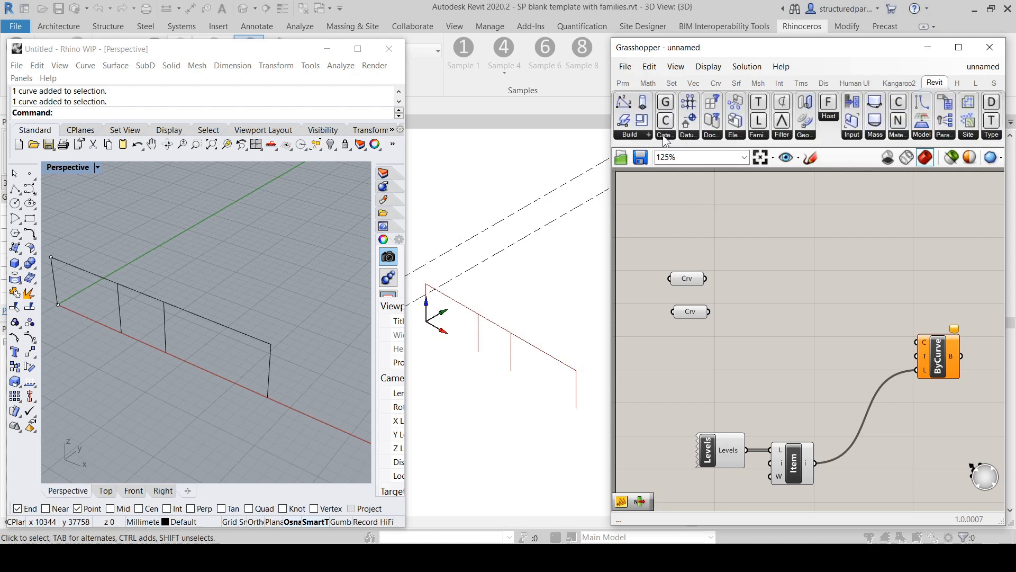
click(759, 135)
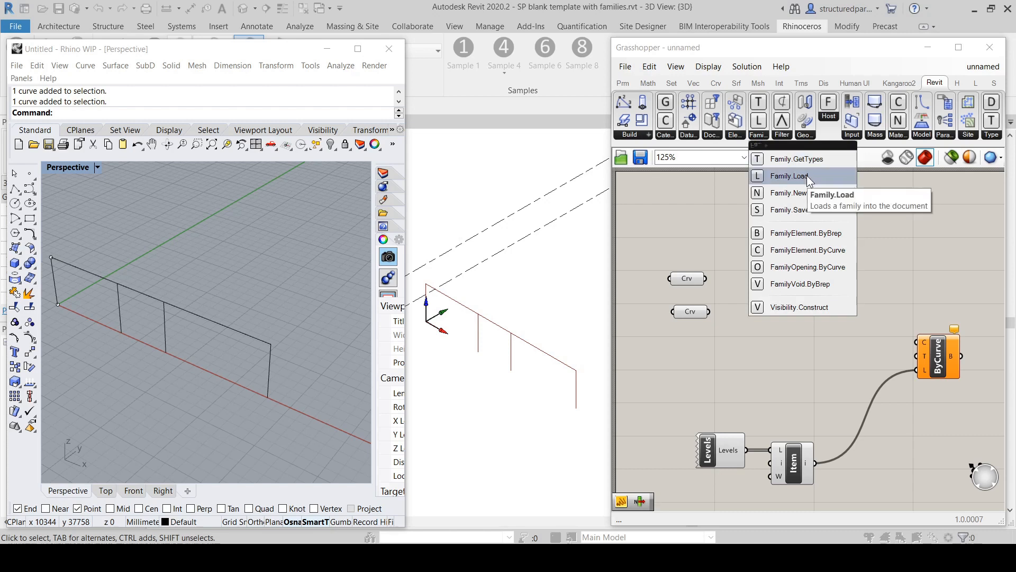
drag(807, 175, 821, 339)
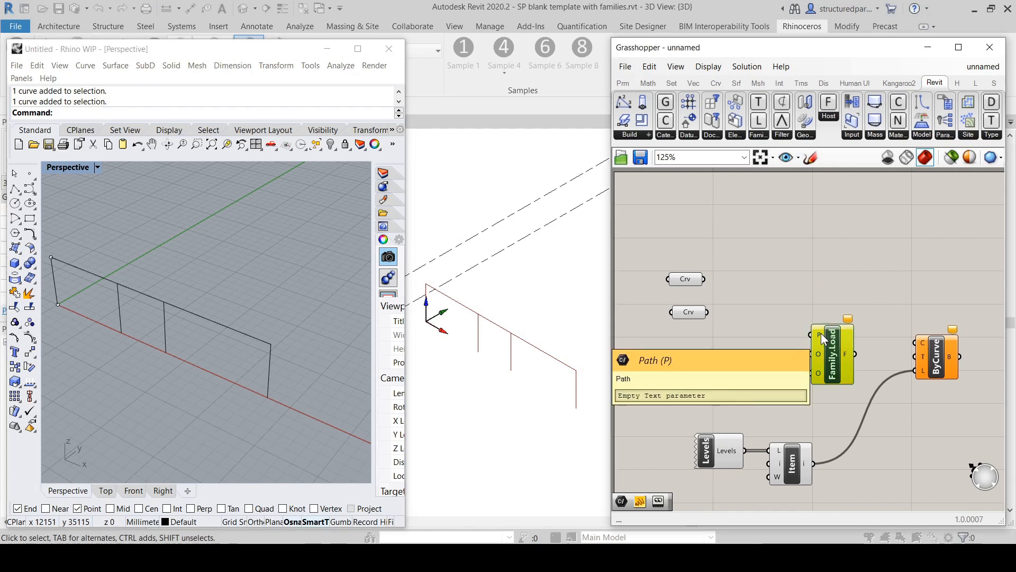
Add a File Path parameter beside the Family.Load component and open its selection of one existing file.
mouse_move(818, 358)
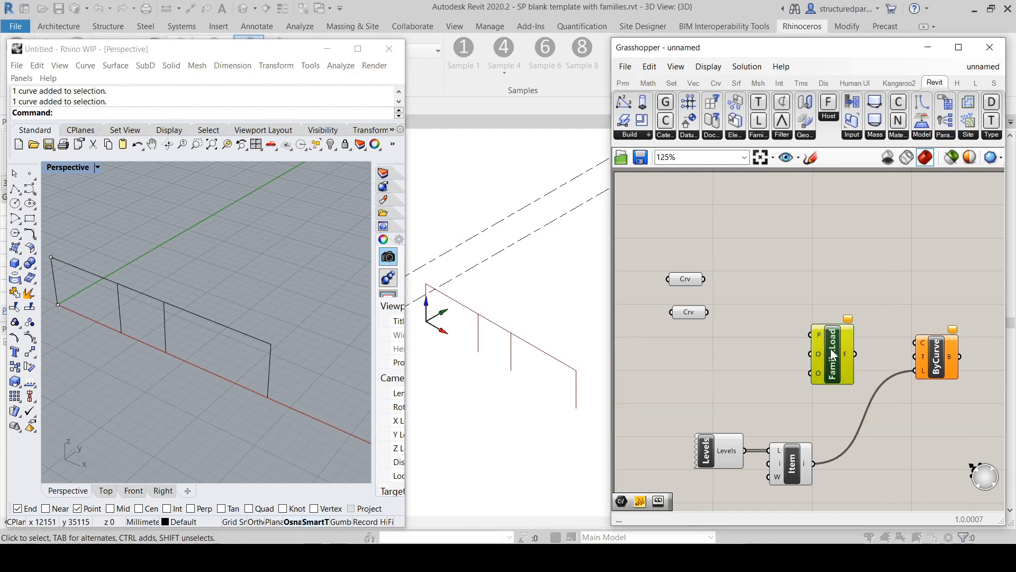
double_click(743, 358)
text(path)
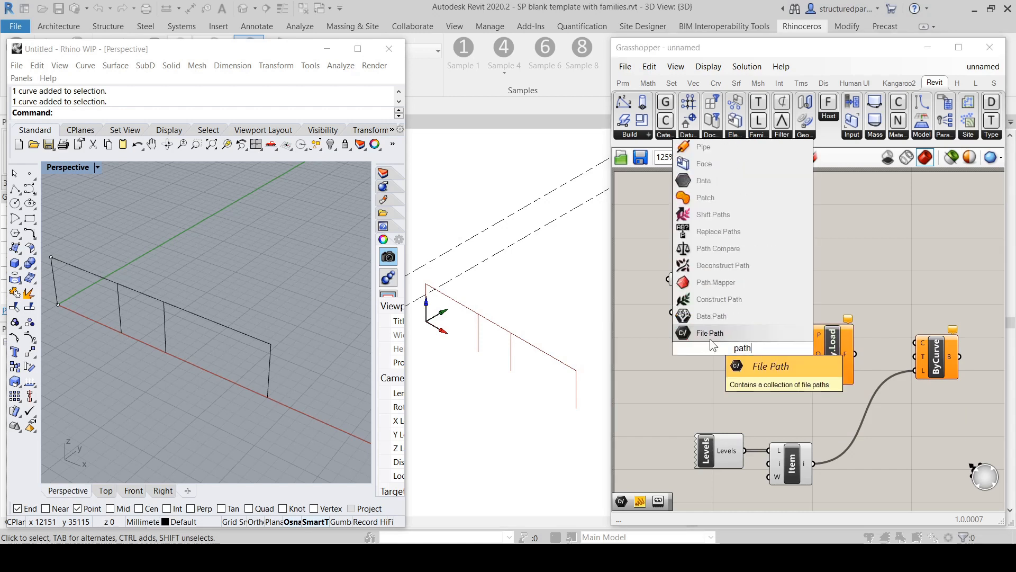
click(710, 333)
right_click(732, 342)
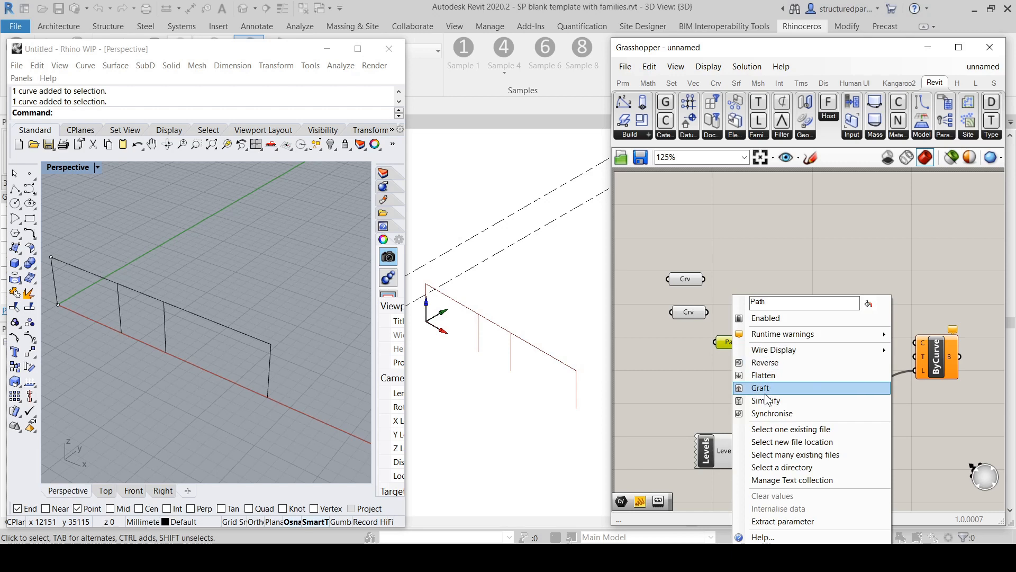
click(785, 430)
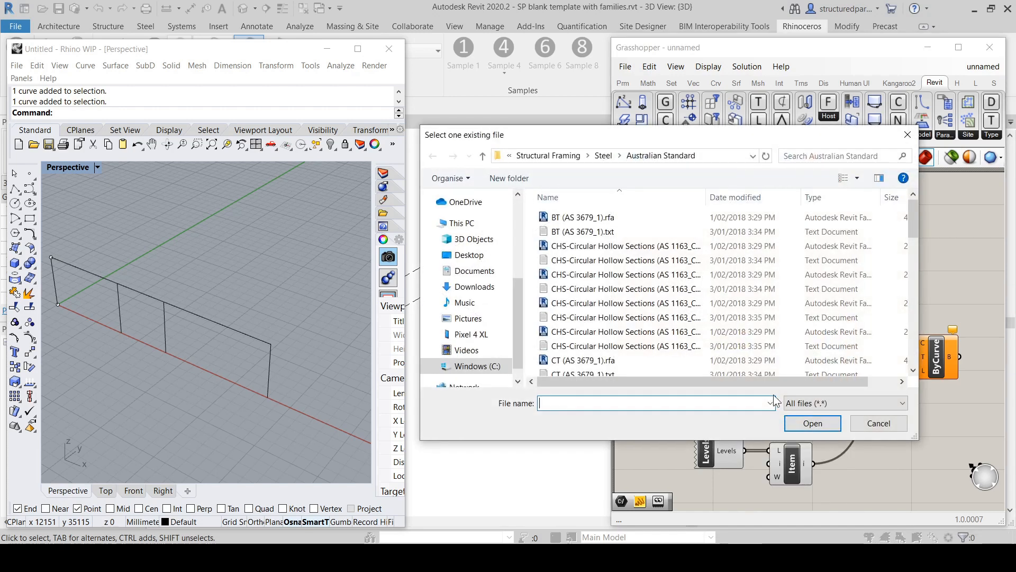
Examine the full folder path of the Revit library's Australian Standard steel framing families in the file selection dialog.
click(753, 154)
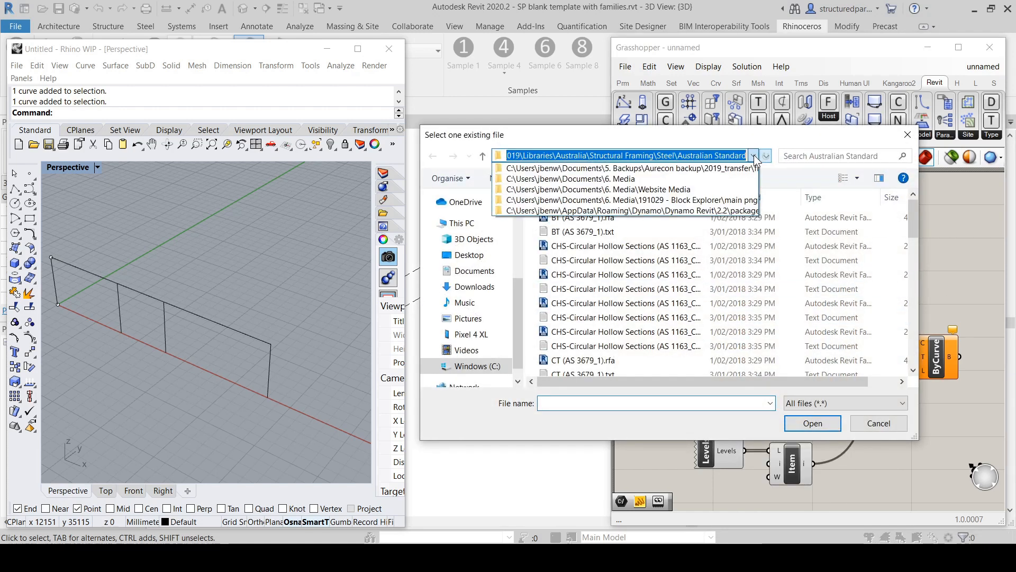
click(754, 155)
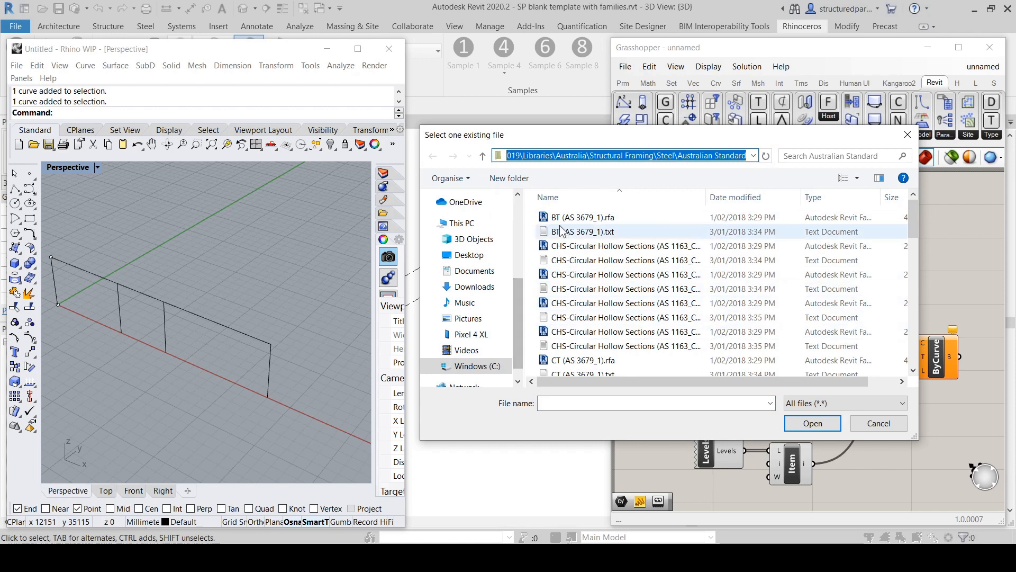
click(523, 155)
drag(523, 155, 582, 155)
click(528, 156)
click(535, 155)
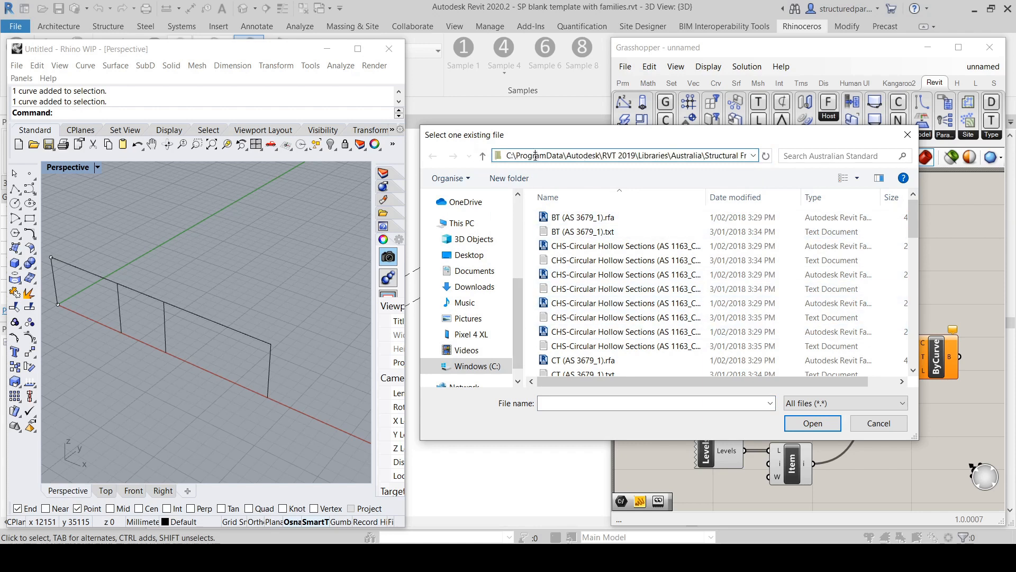
drag(517, 155, 565, 155)
drag(564, 155, 748, 158)
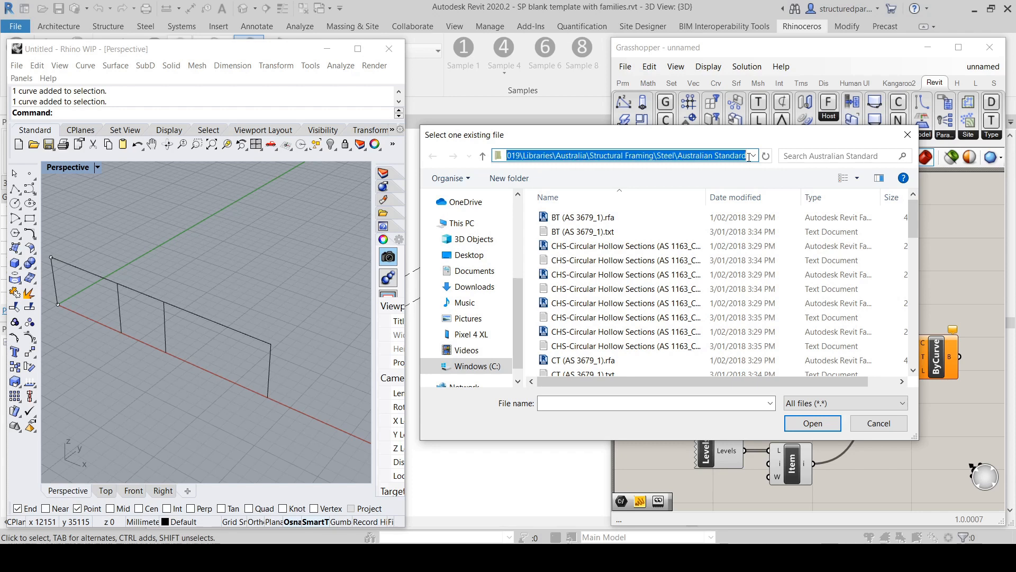
click(737, 156)
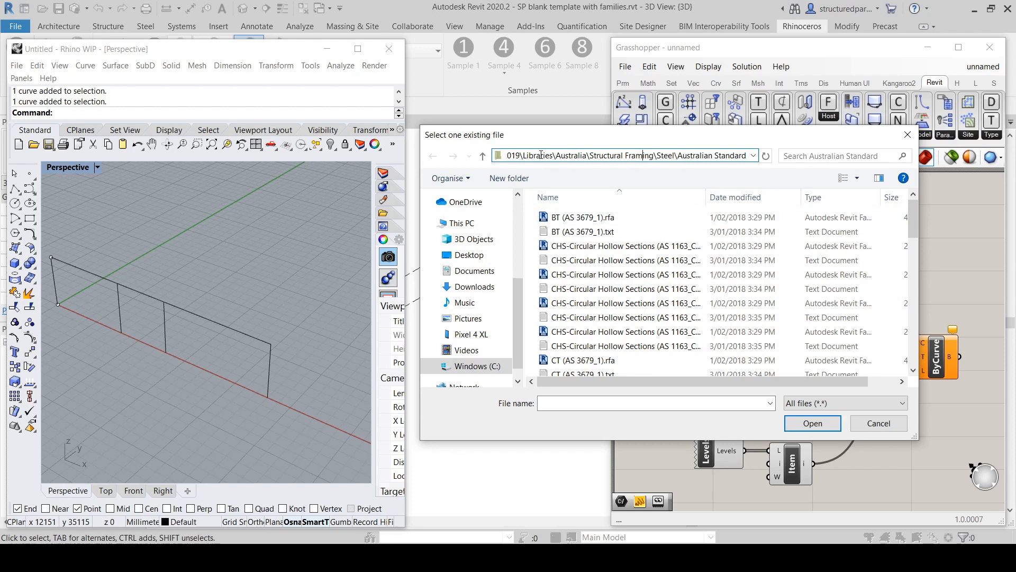
drag(556, 154, 750, 161)
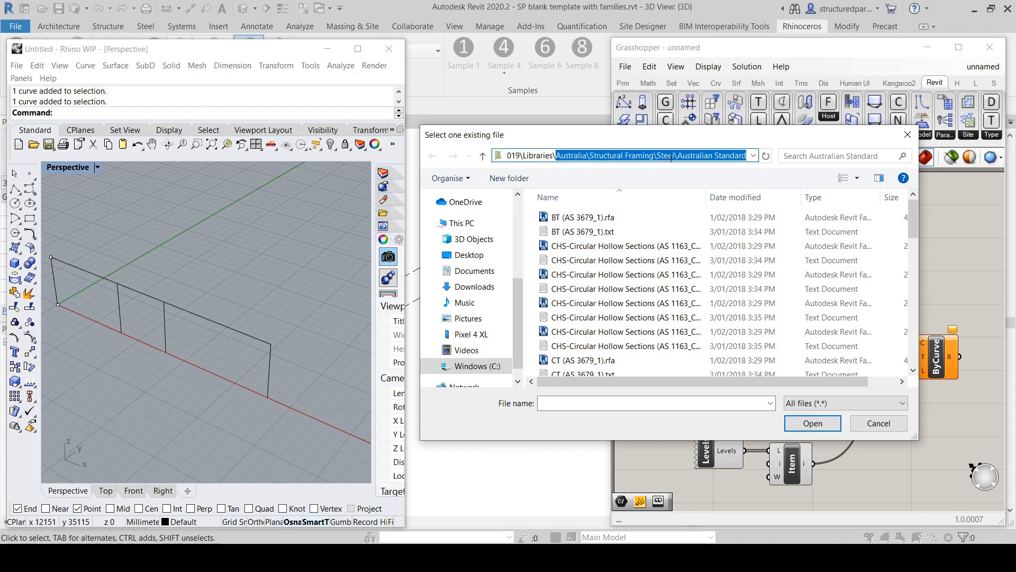
Choose UB-Universal Beams (AS 3679_1).rfa as the file for the File Path parameter.
click(616, 275)
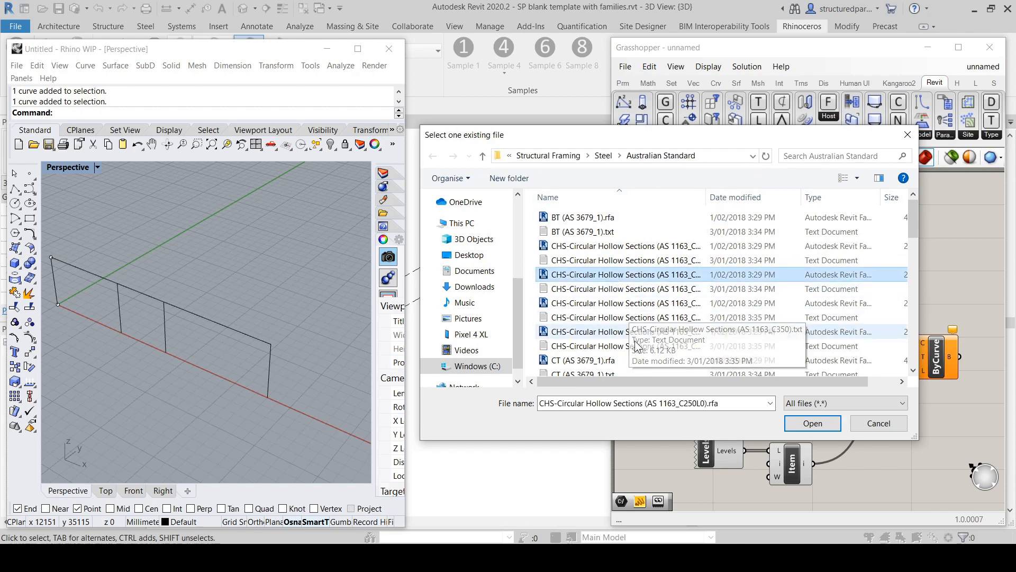
click(588, 318)
scroll(609, 313, down, 10)
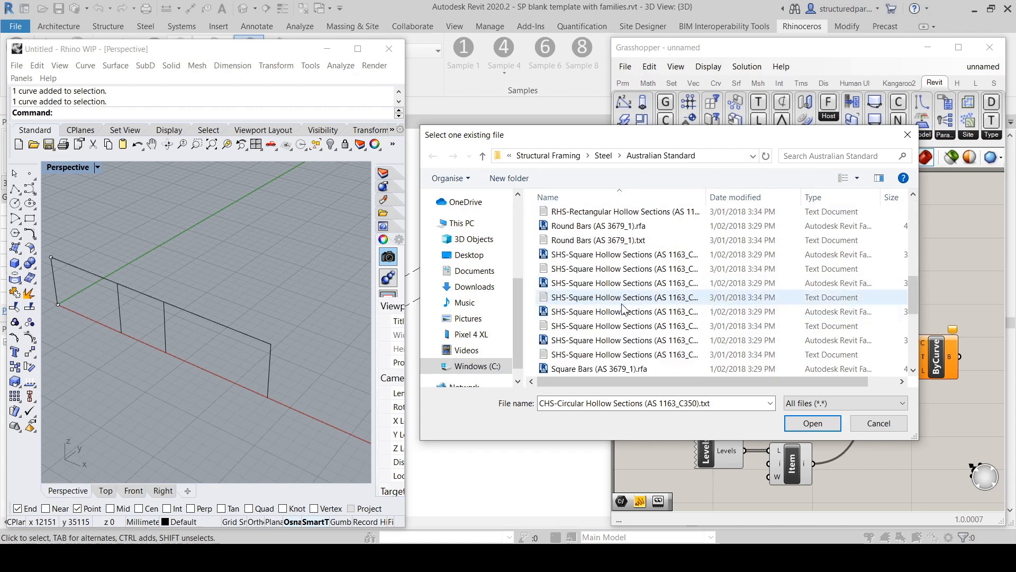
scroll(623, 310, down, 3)
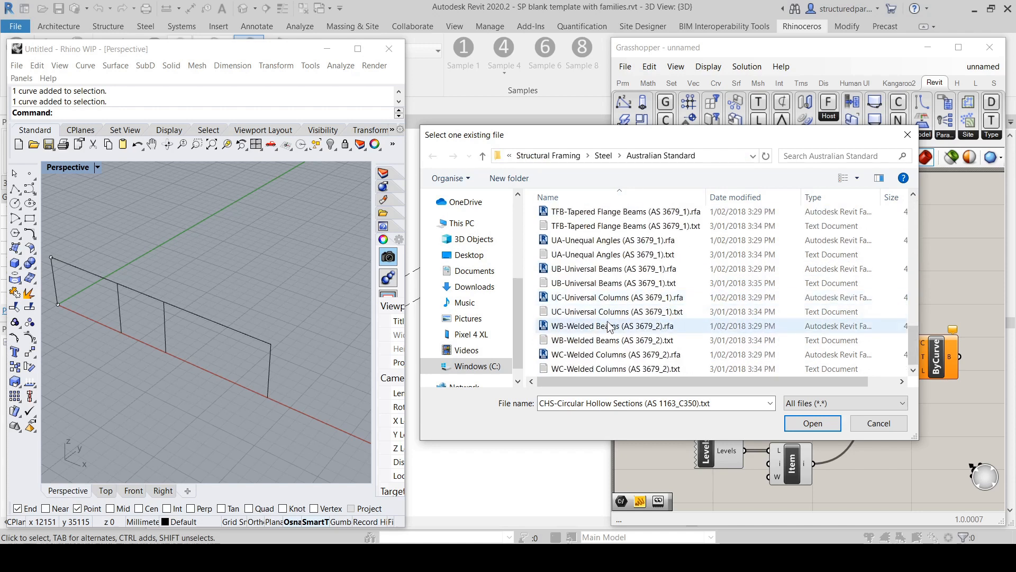
click(580, 270)
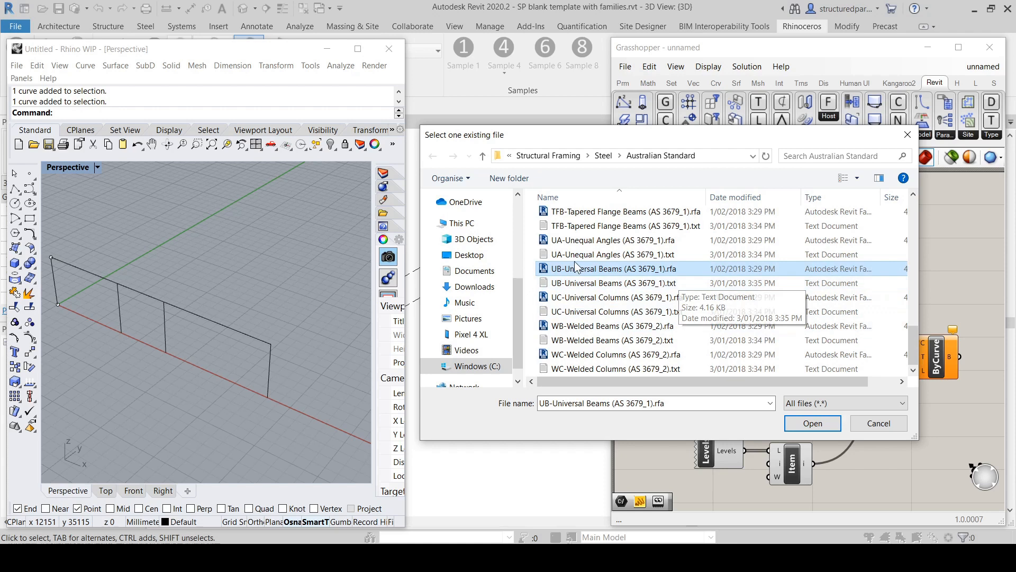
click(818, 430)
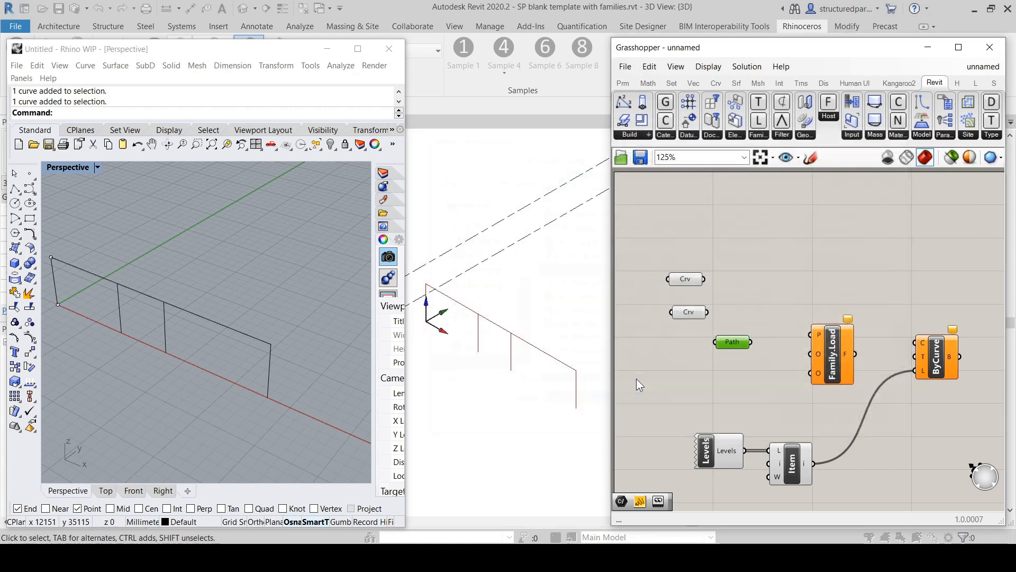
Connect the File Path parameter to Family.Load's Path input and move the two components away from the beam component.
drag(733, 343, 810, 335)
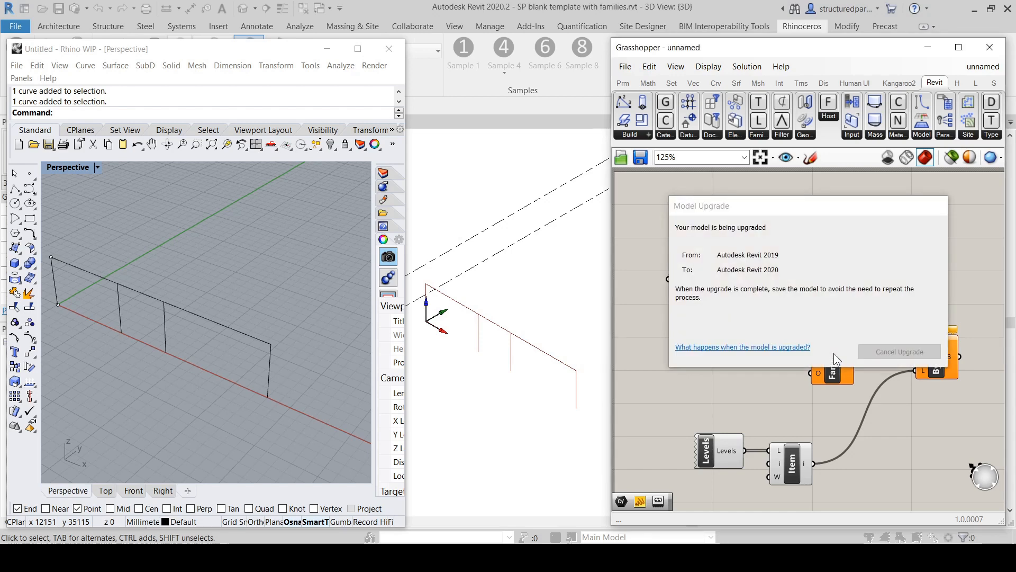
drag(838, 358, 780, 367)
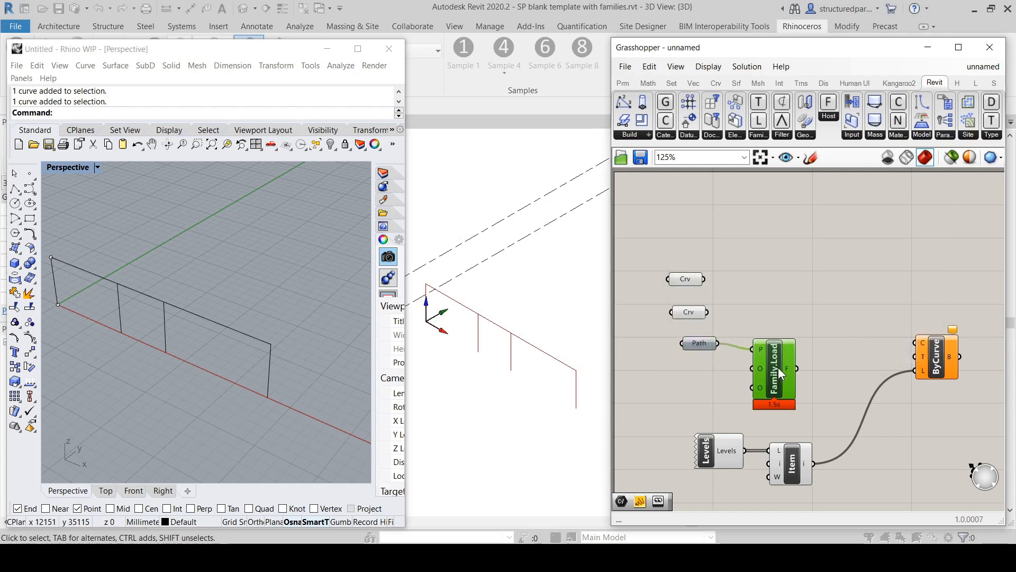
click(779, 290)
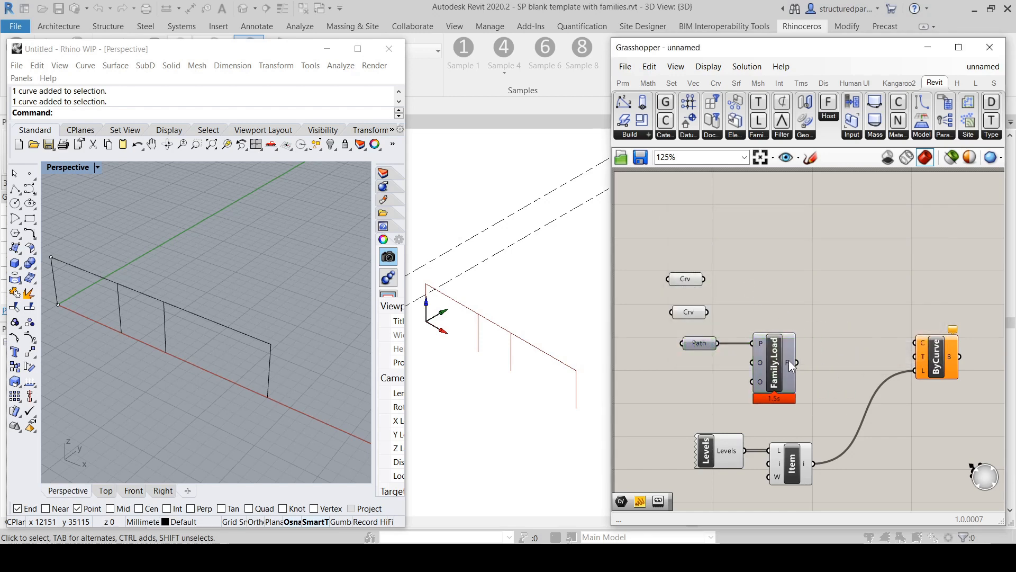
Add a Family.GetTypes component, feed it the Family.Load output, and inspect its list of types.
mouse_move(789, 360)
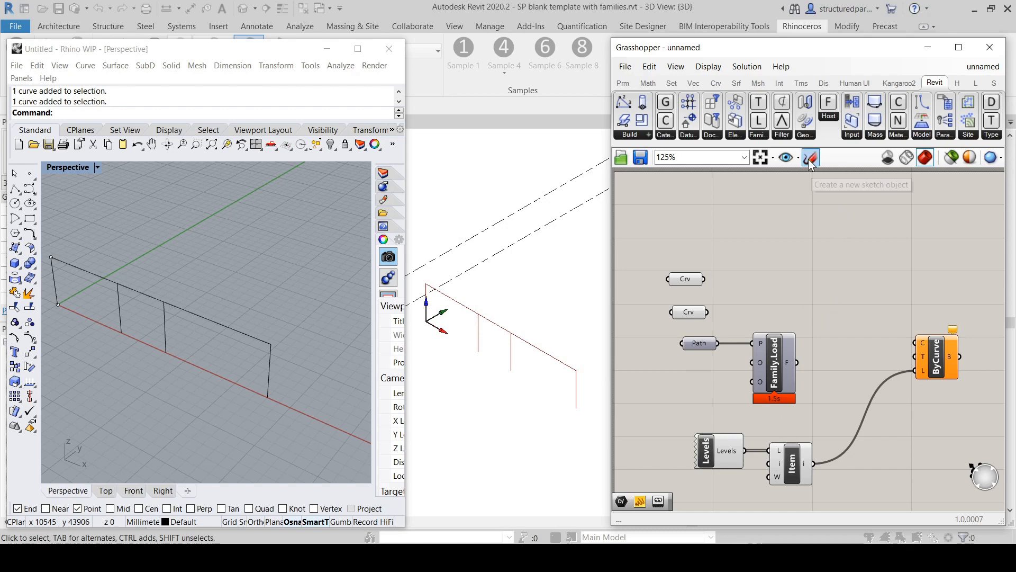
click(759, 139)
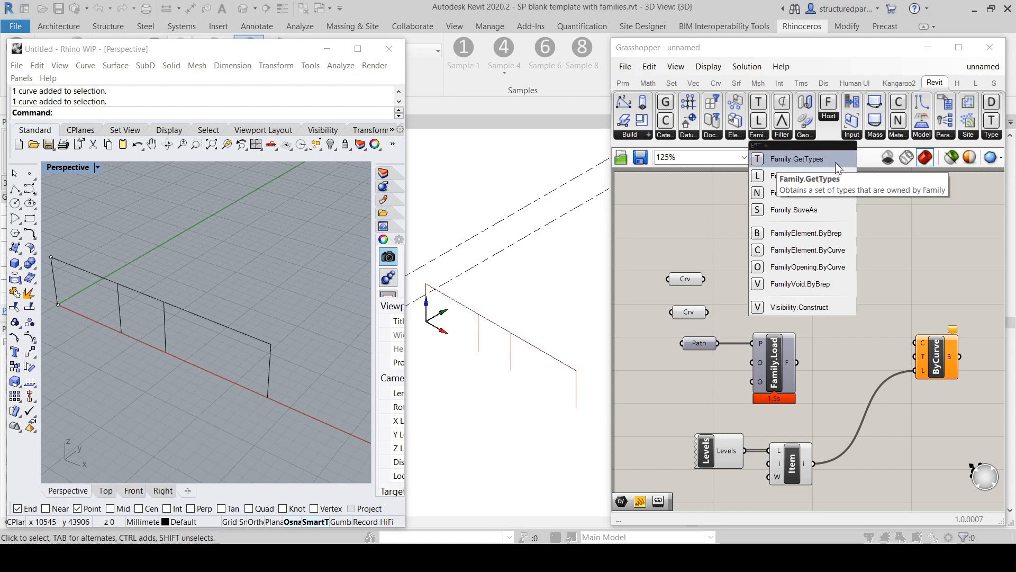
drag(827, 159, 837, 363)
mouse_move(822, 361)
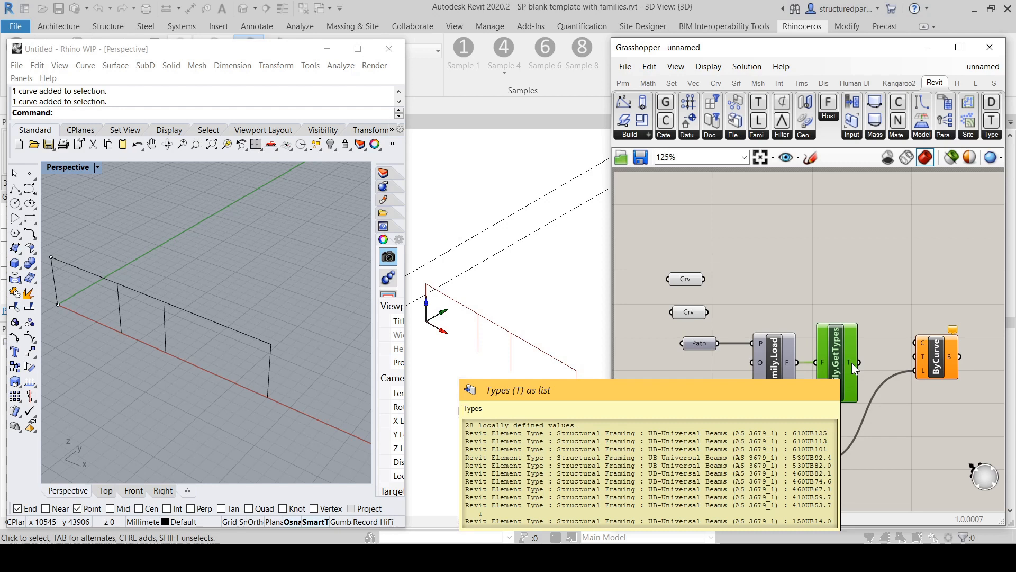
Make room before the beam component, duplicate the List Item component there, and connect the Family.GetTypes Types output to its list input.
drag(938, 364, 964, 353)
click(923, 299)
click(893, 333)
click(976, 361)
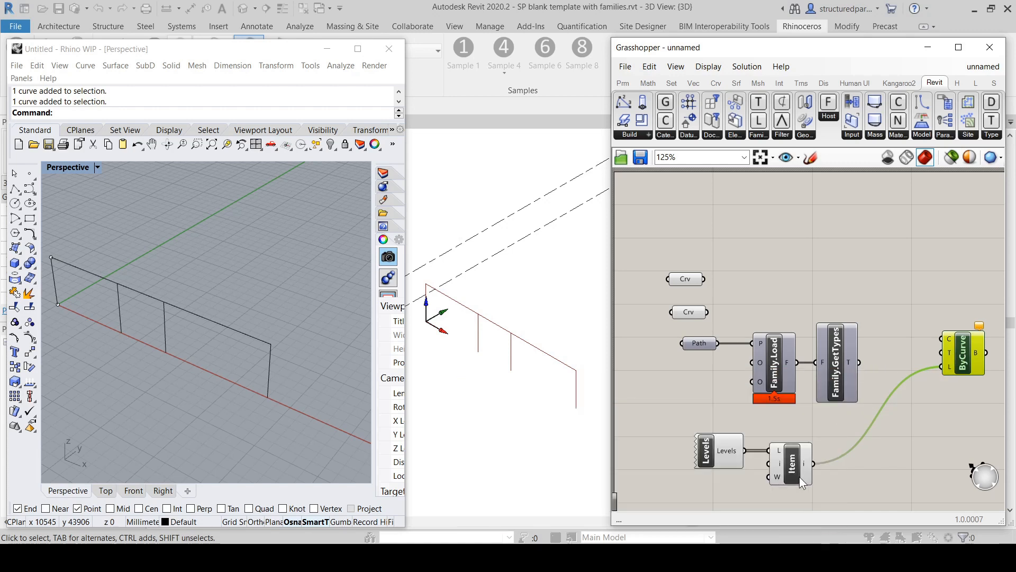
alt+drag(795, 468, 926, 399)
drag(860, 363, 885, 385)
Rearrange the canvas by moving the Levels component and its List Item lower and the beam component farther from the new List Item.
click(784, 466)
shift+click(732, 450)
drag(732, 450, 774, 509)
click(762, 423)
scroll(862, 441, up, 1)
scroll(847, 392, down, 1)
click(846, 325)
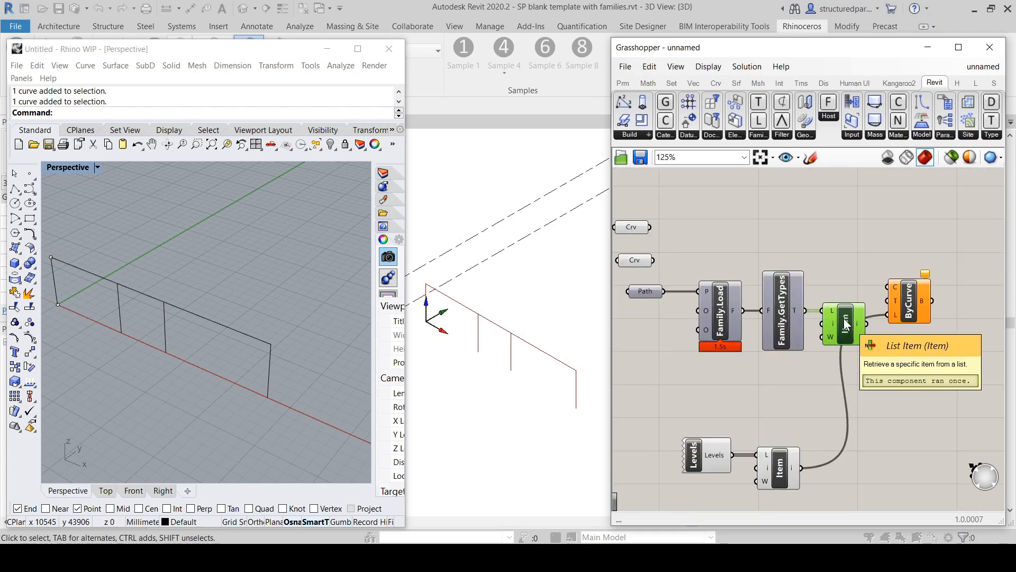
click(918, 304)
drag(917, 305, 963, 317)
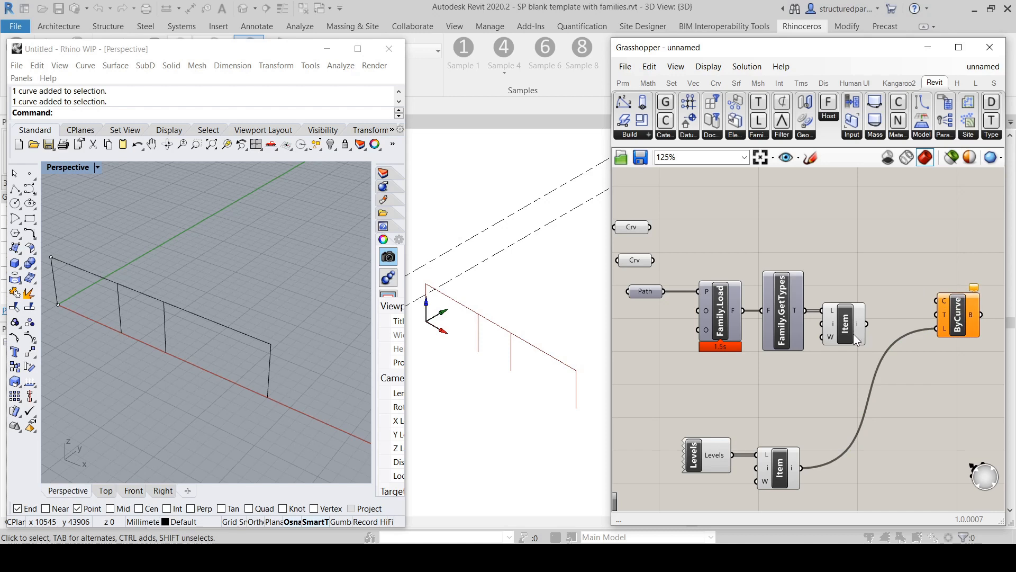
Add an integer Number Slider with a maximum of 15 and connect it to the index input of the family types' List Item.
double_click(720, 399)
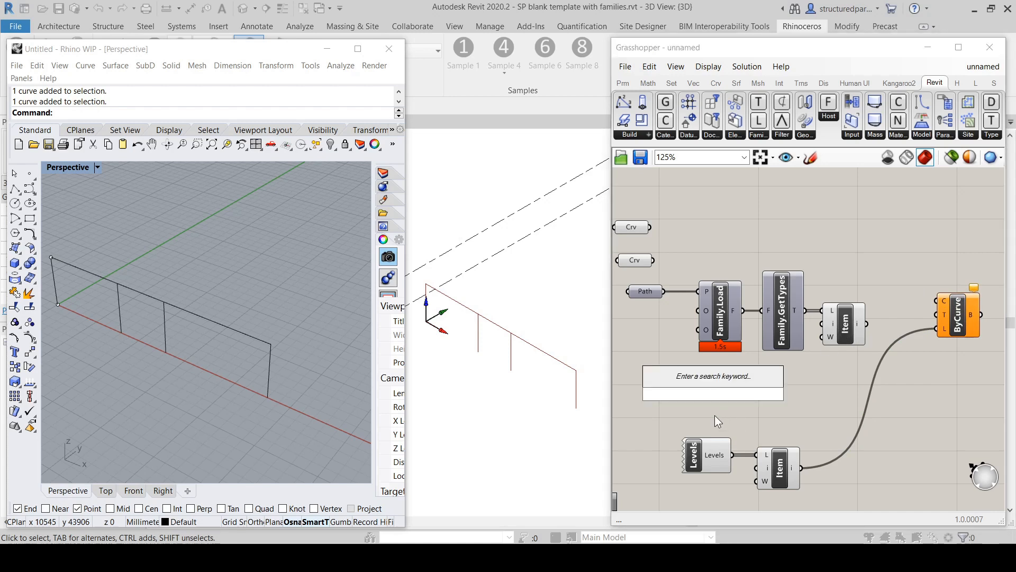
text(slider)
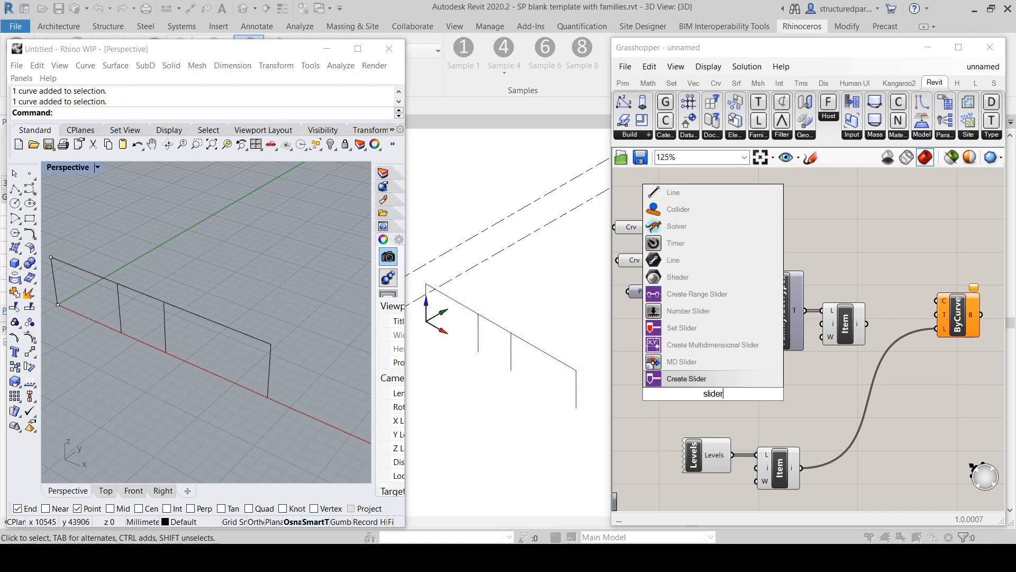
click(688, 311)
double_click(674, 395)
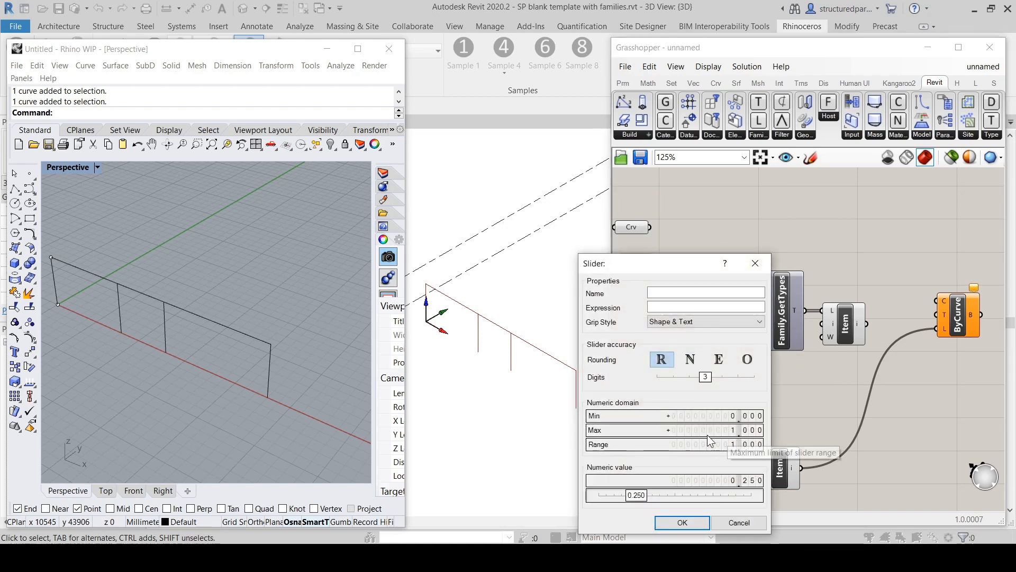
click(691, 362)
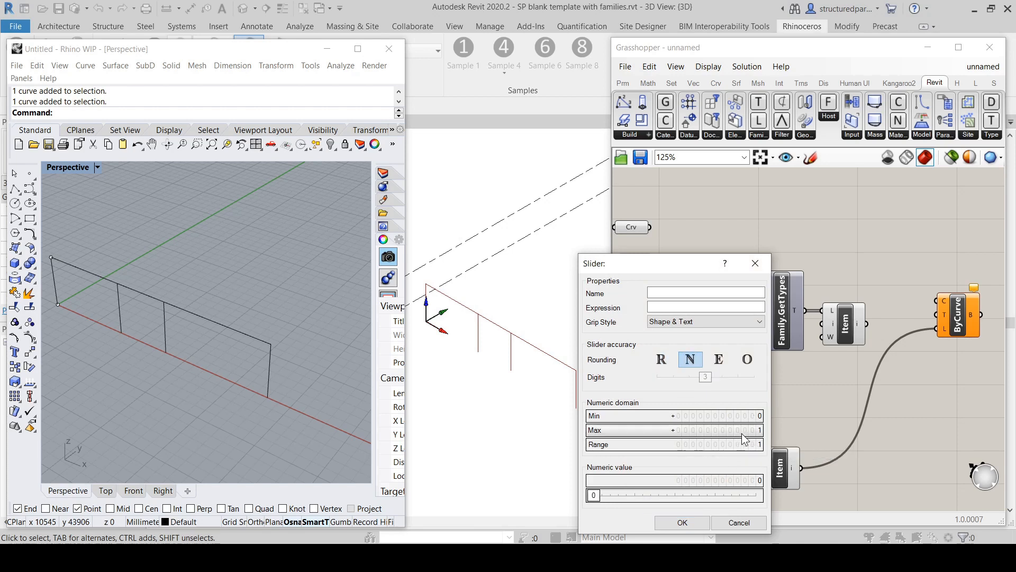
double_click(712, 431)
text(15)
click(747, 431)
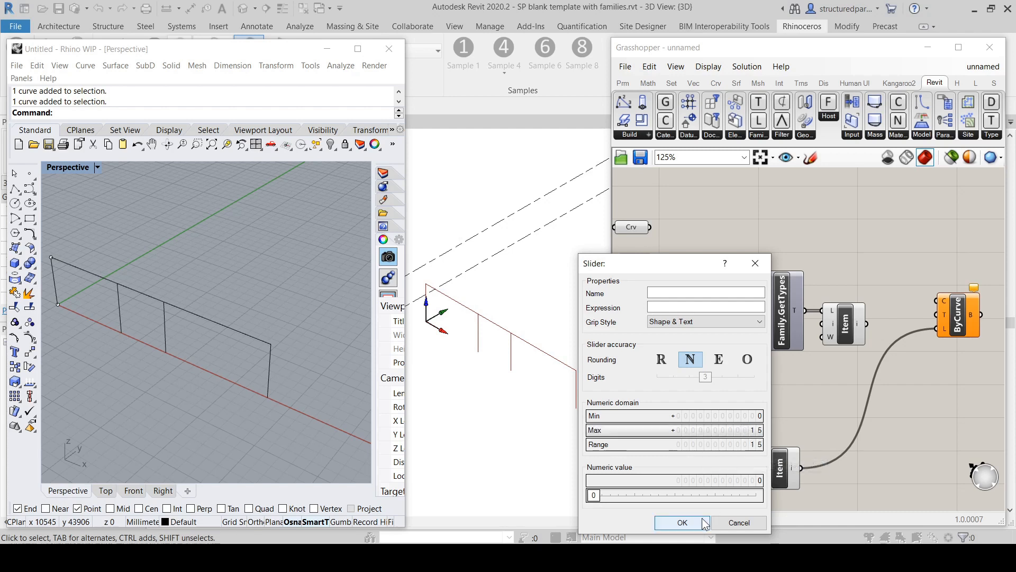
click(698, 522)
drag(769, 393, 822, 323)
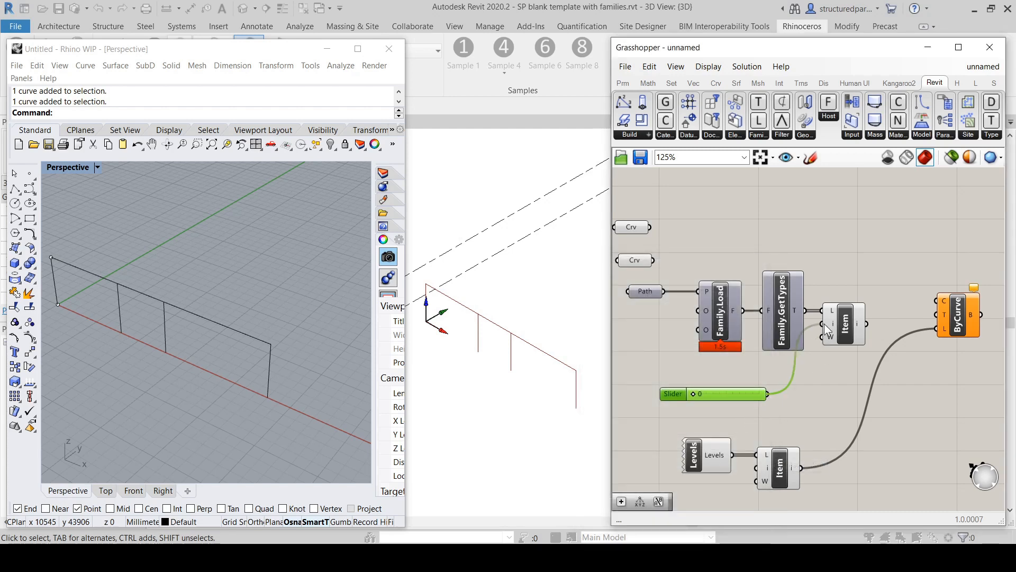
Add a Panel below the beam component, connect the type List Item's output to it, and resize it to fit the text.
double_click(855, 394)
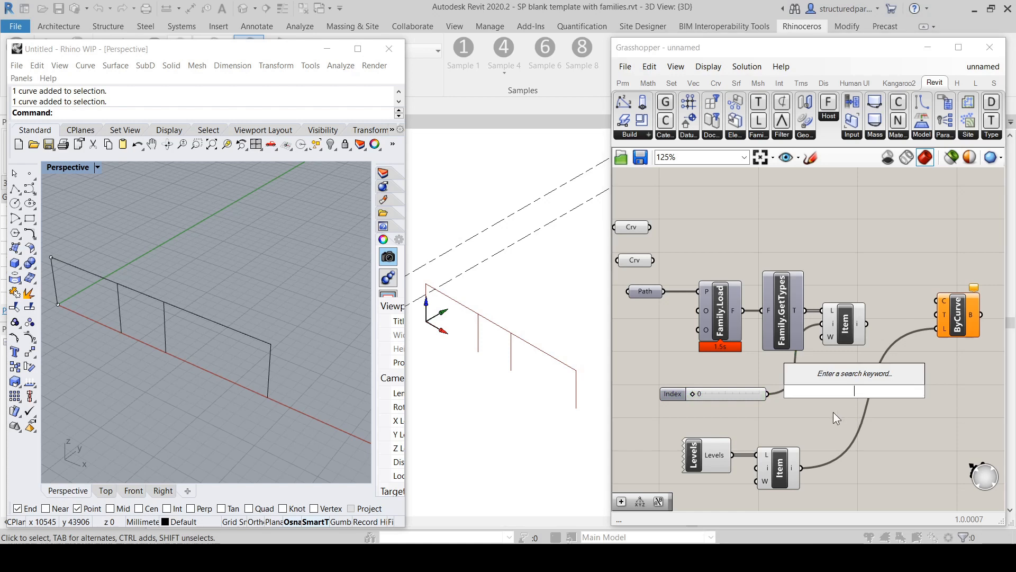
text(panel)
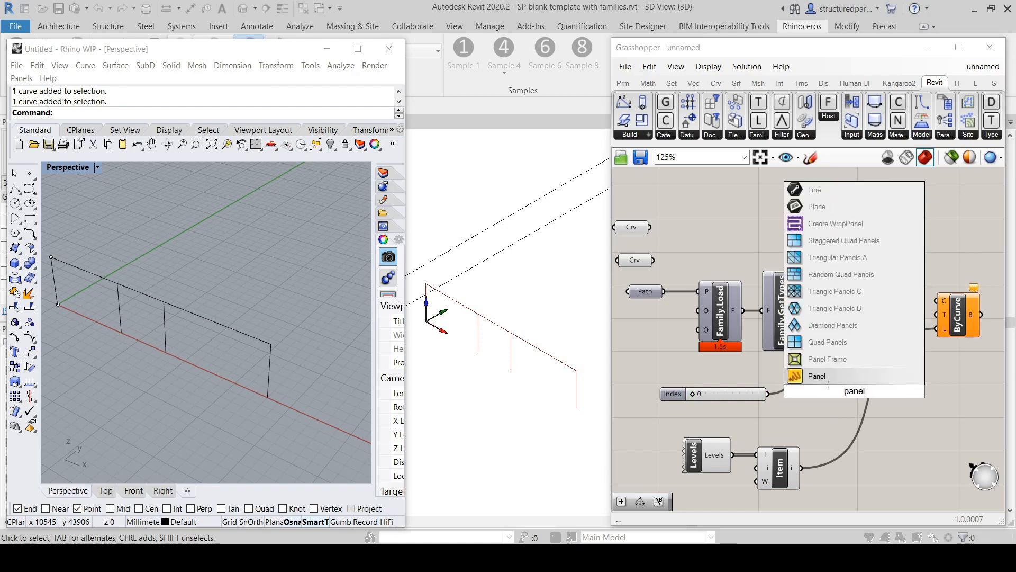
key(Return)
drag(869, 406, 909, 422)
drag(866, 324, 871, 421)
drag(916, 455, 918, 475)
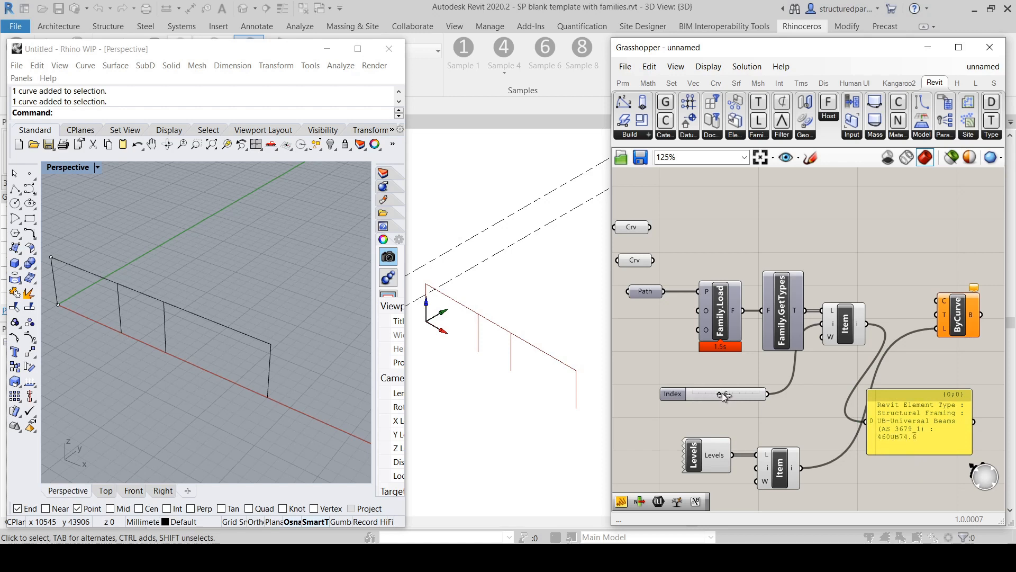
Set the Index slider to 8 and connect the type List Item's output to the beam component's Type input.
mouse_move(733, 395)
mouse_down()
mouse_move(767, 394)
mouse_move(732, 398)
mouse_up()
drag(866, 323, 939, 314)
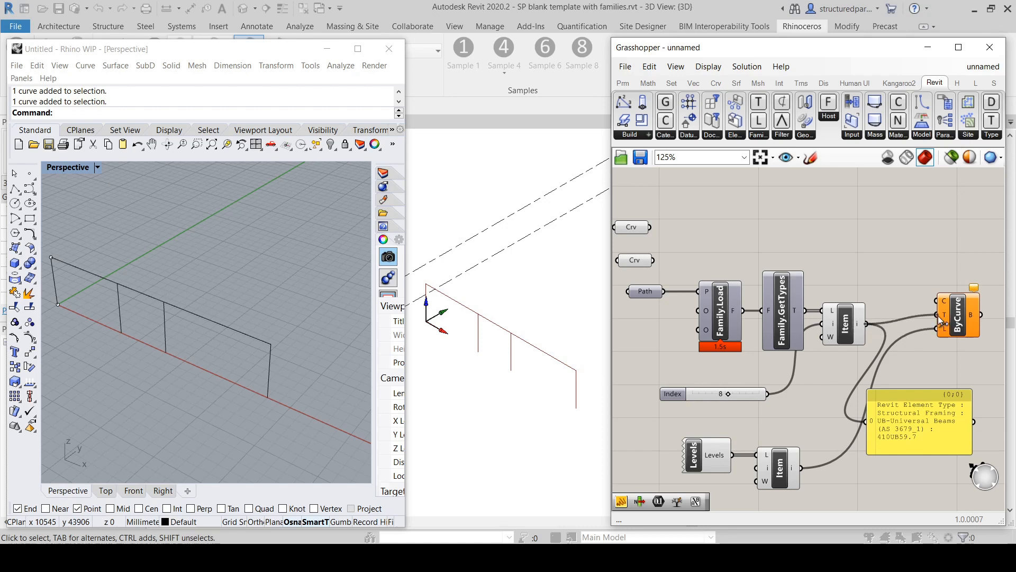
click(627, 226)
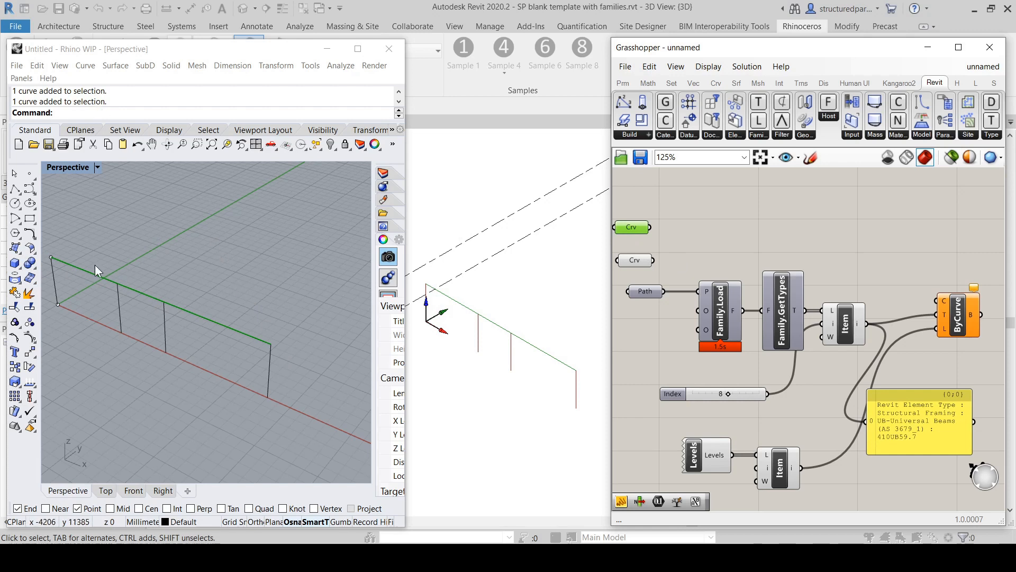
Connect the first Curve parameter, which holds the upper lines, to the beam component's Curve input.
drag(650, 227, 936, 300)
click(911, 235)
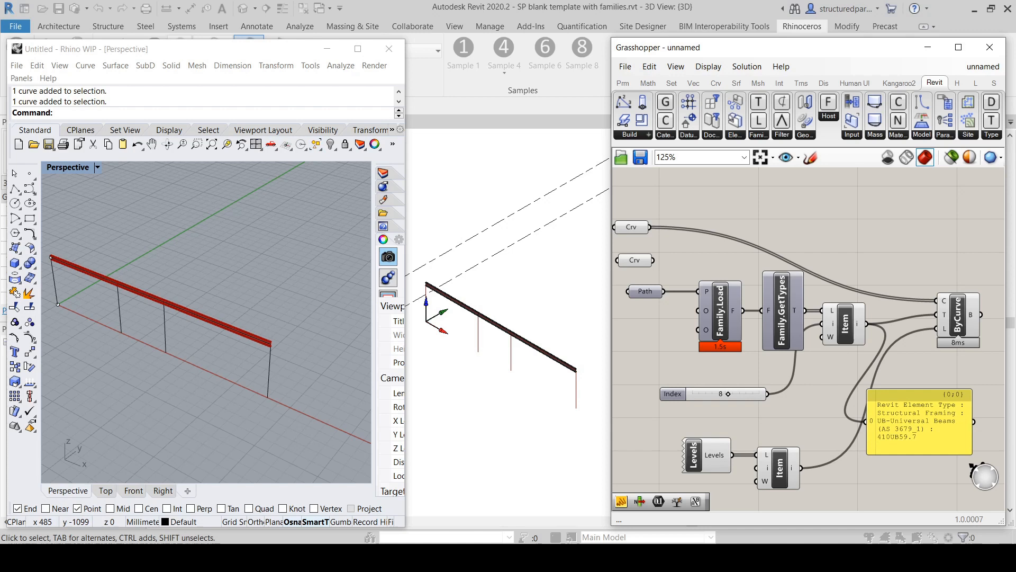
scroll(584, 290, up, 1)
middle_drag(585, 290, 598, 237)
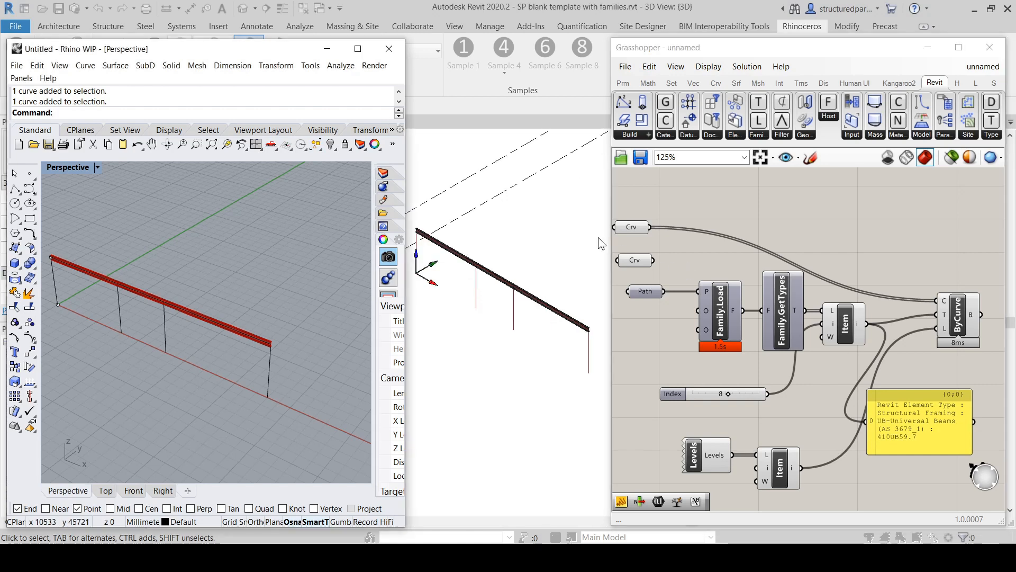
Switch to the Revit 3D view and change the middle beam's type to 610UB125.
click(529, 224)
scroll(493, 244, up, 3)
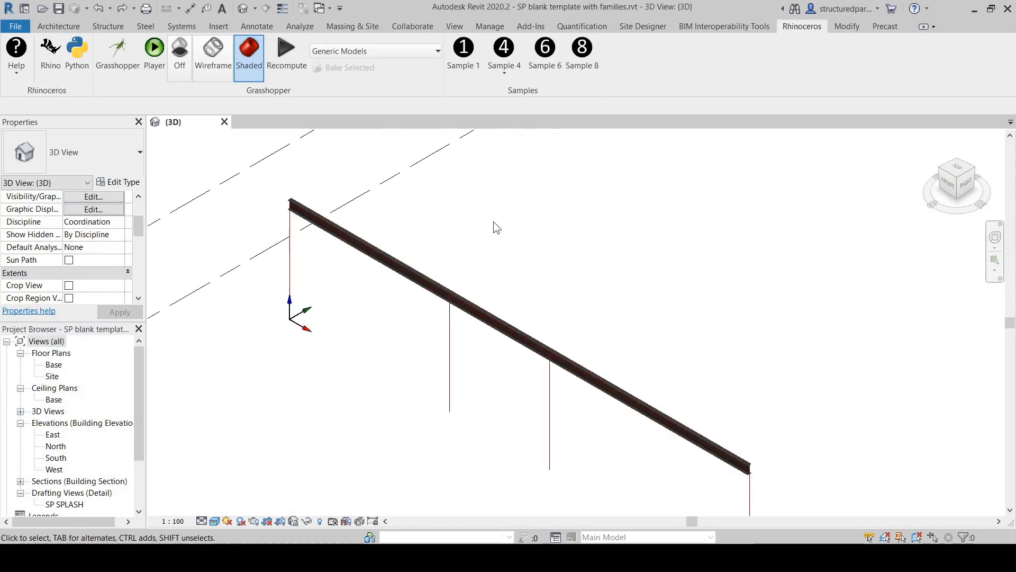
drag(640, 440, 610, 365)
drag(500, 369, 481, 291)
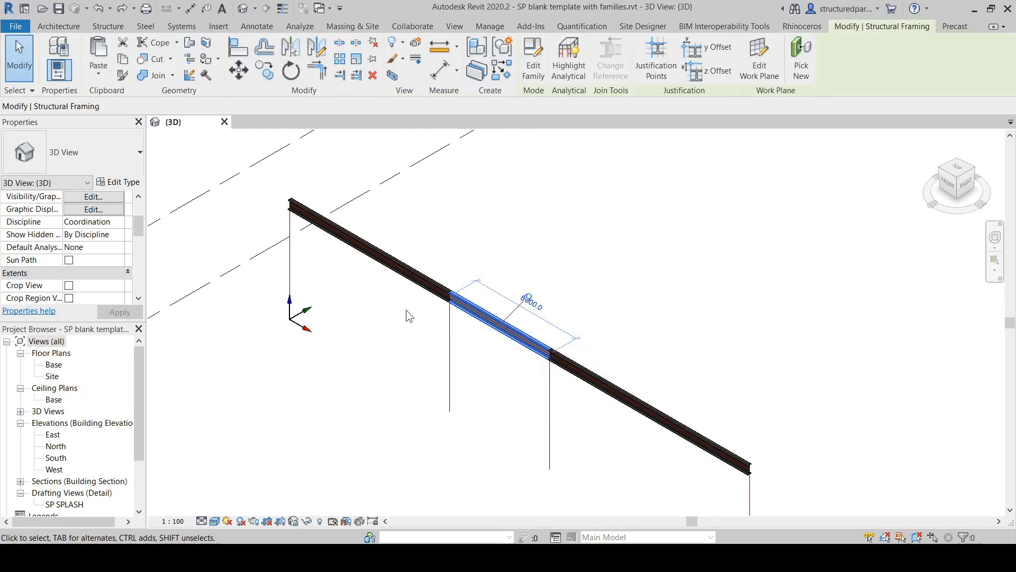
drag(415, 310, 401, 267)
click(503, 336)
click(510, 331)
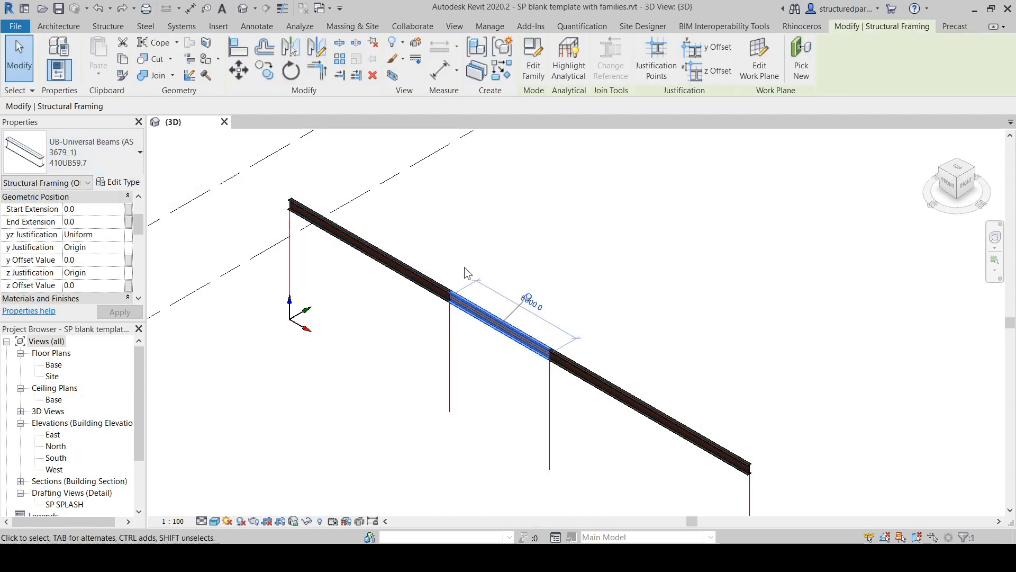
click(125, 153)
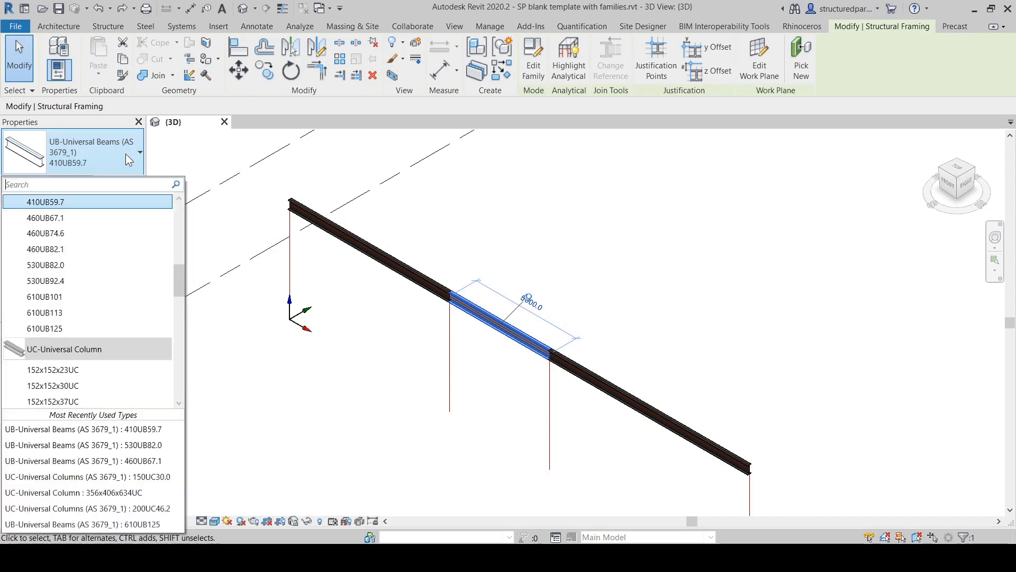
click(66, 328)
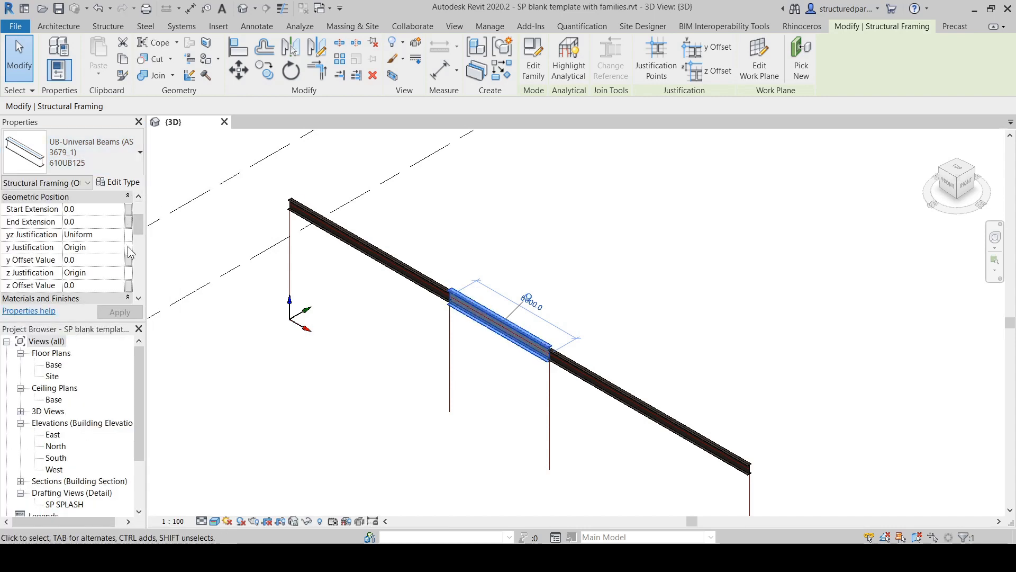
Set the middle beam's z Justification to Top and deselect the beam.
scroll(122, 254, down, 1)
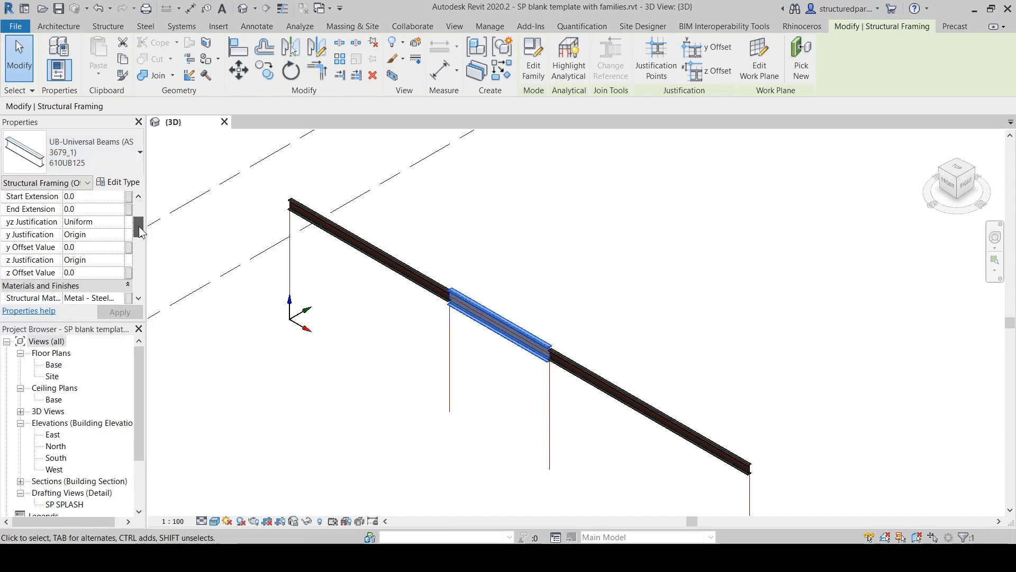
click(93, 260)
click(93, 260)
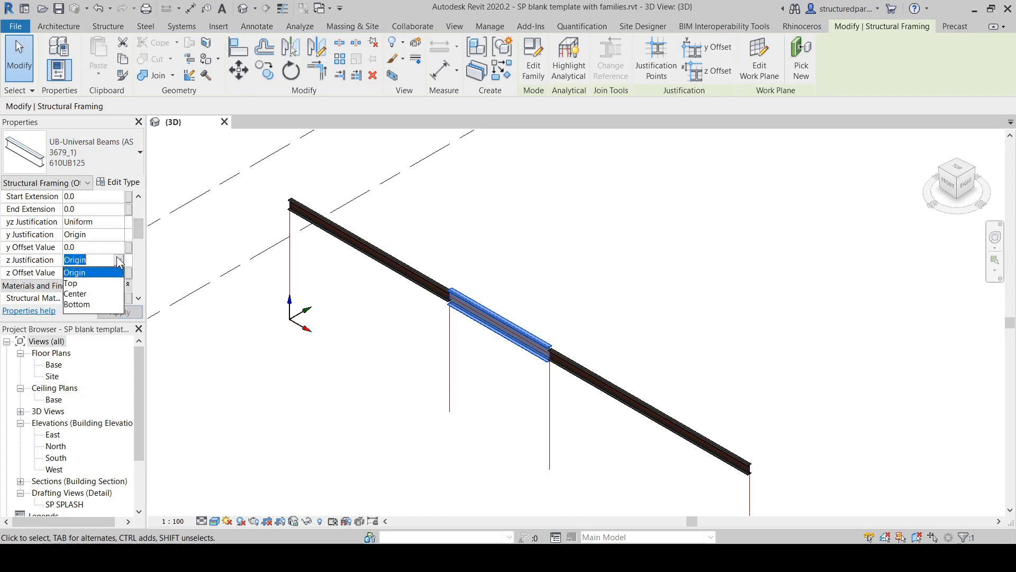
click(85, 285)
key(Escape)
Examine the middle beam's alignment with its neighbours and centreline up close, and the whole row of beams.
scroll(518, 333, up, 1)
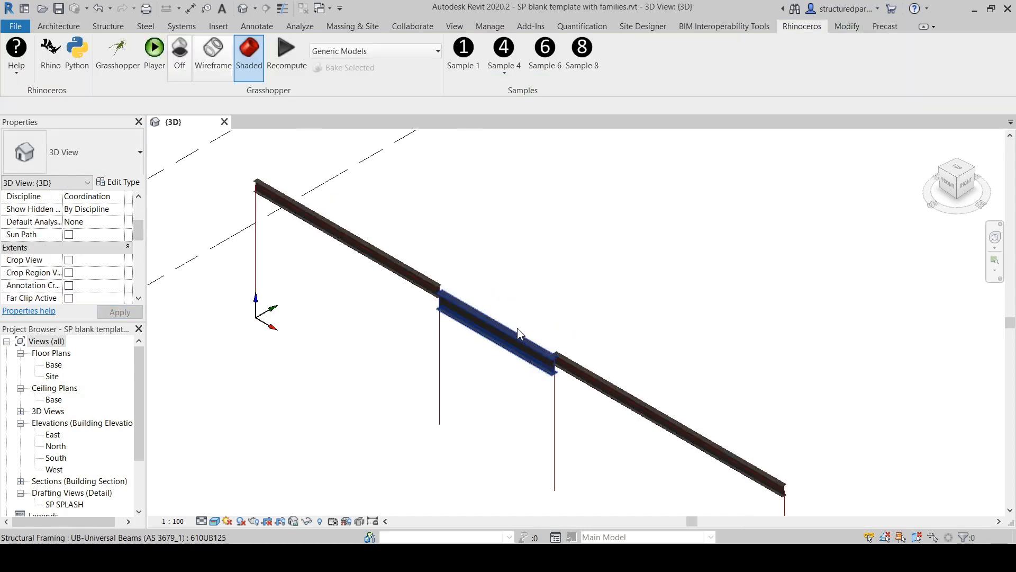
scroll(518, 333, up, 3)
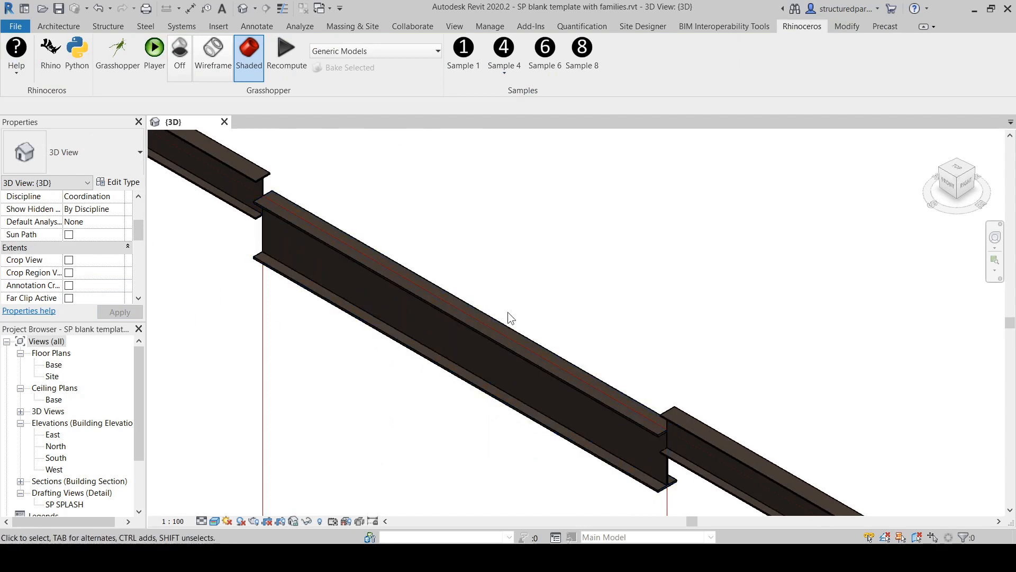
scroll(535, 309, down, 2)
click(478, 351)
click(541, 265)
scroll(463, 323, down, 5)
scroll(506, 352, up, 4)
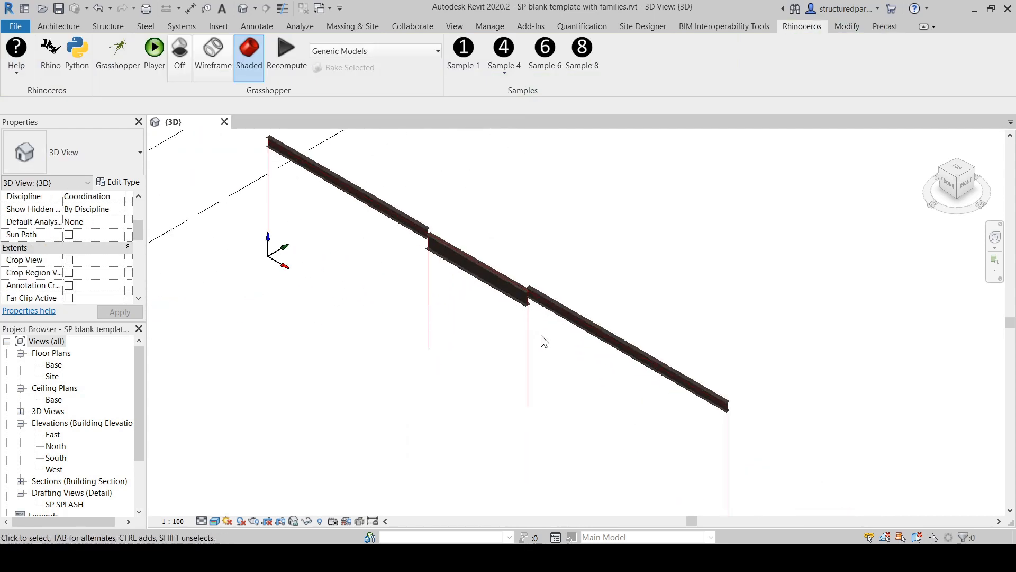
scroll(503, 349, down, 4)
scroll(471, 233, up, 2)
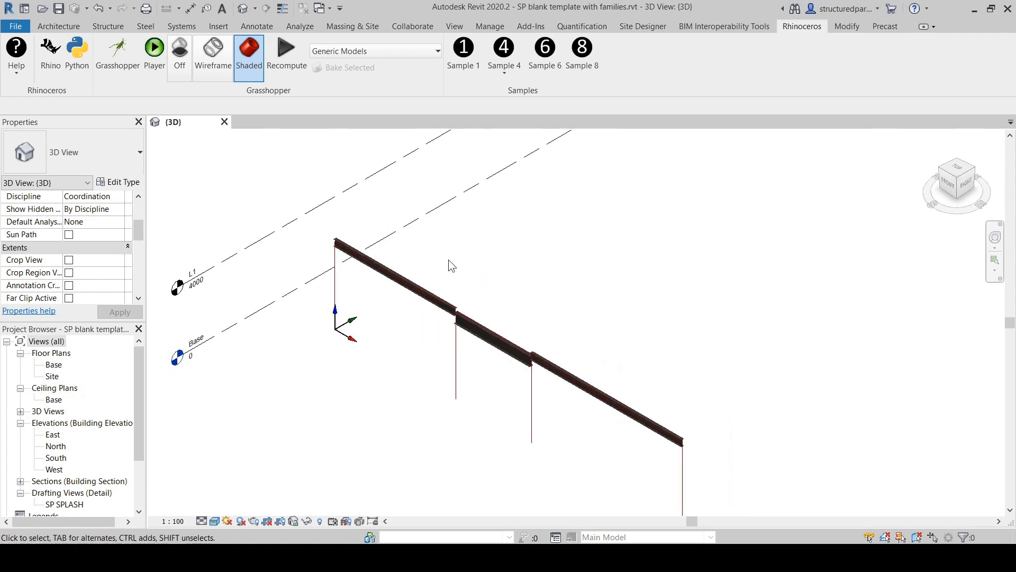
scroll(469, 259, down, 3)
scroll(435, 333, up, 2)
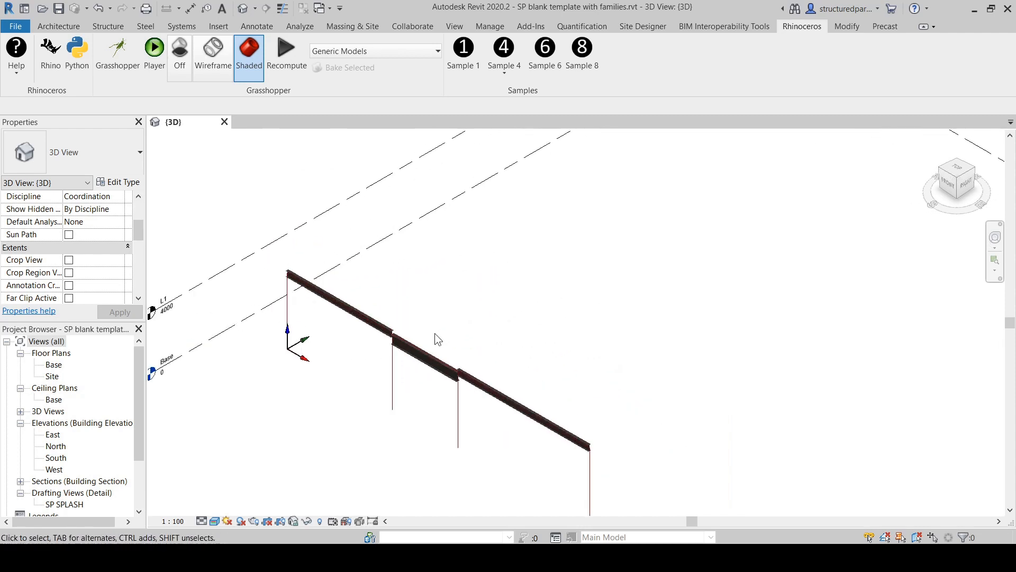
scroll(491, 278, down, 3)
scroll(450, 368, up, 3)
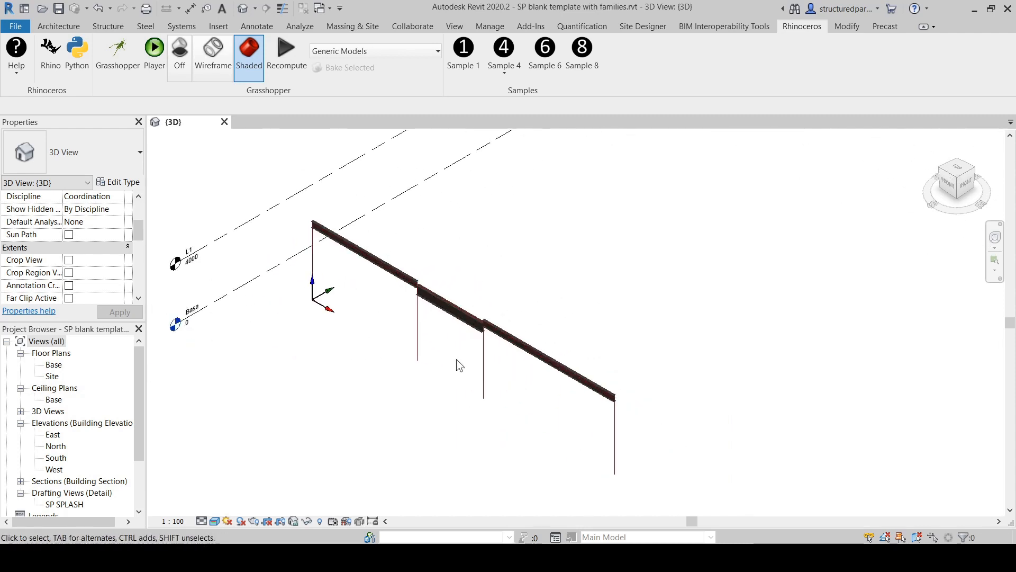
scroll(656, 311, down, 1)
scroll(534, 364, down, 2)
scroll(474, 294, up, 3)
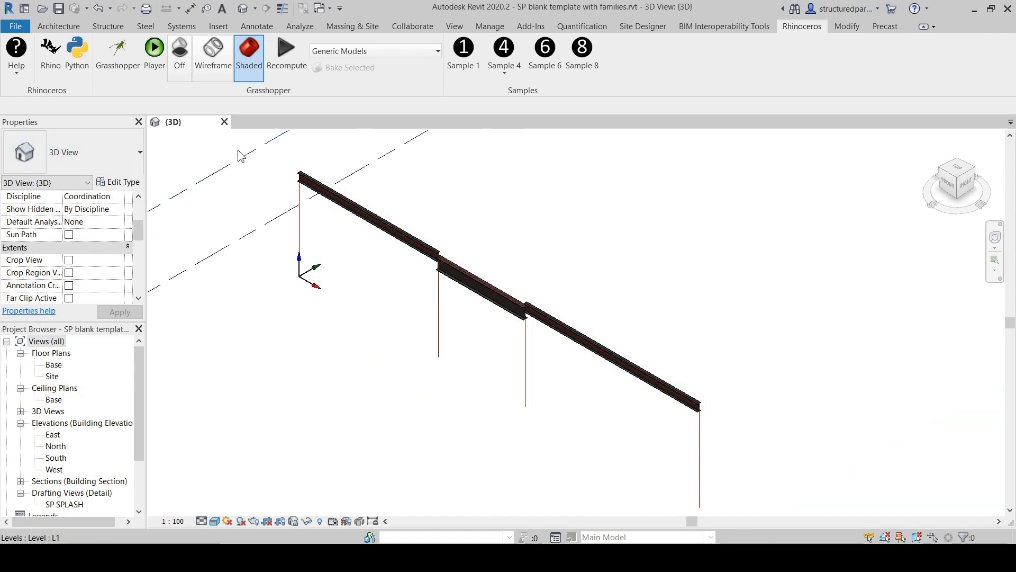
scroll(630, 312, down, 1)
scroll(621, 309, down, 2)
Bring Rhino and Grasshopper back up and place a Revit column ByCurve component below the Panel.
click(53, 52)
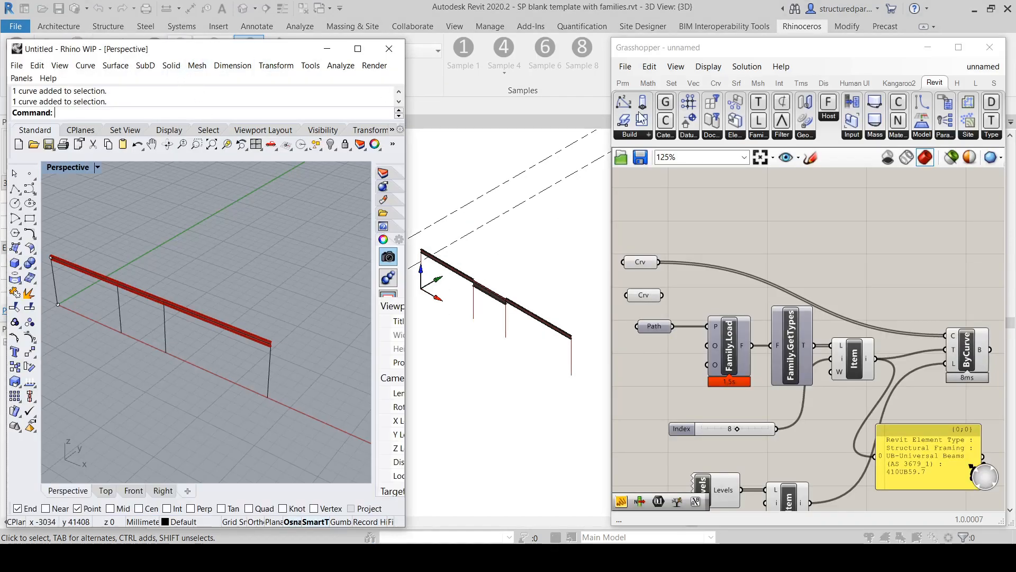
click(779, 221)
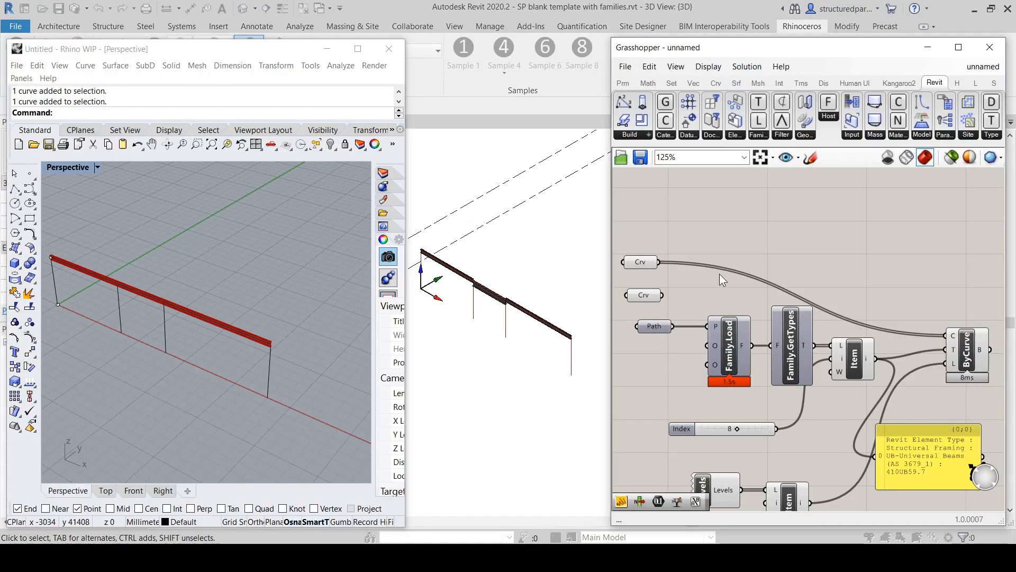
scroll(719, 274, down, 2)
right_drag(897, 490, 844, 432)
scroll(760, 379, up, 1)
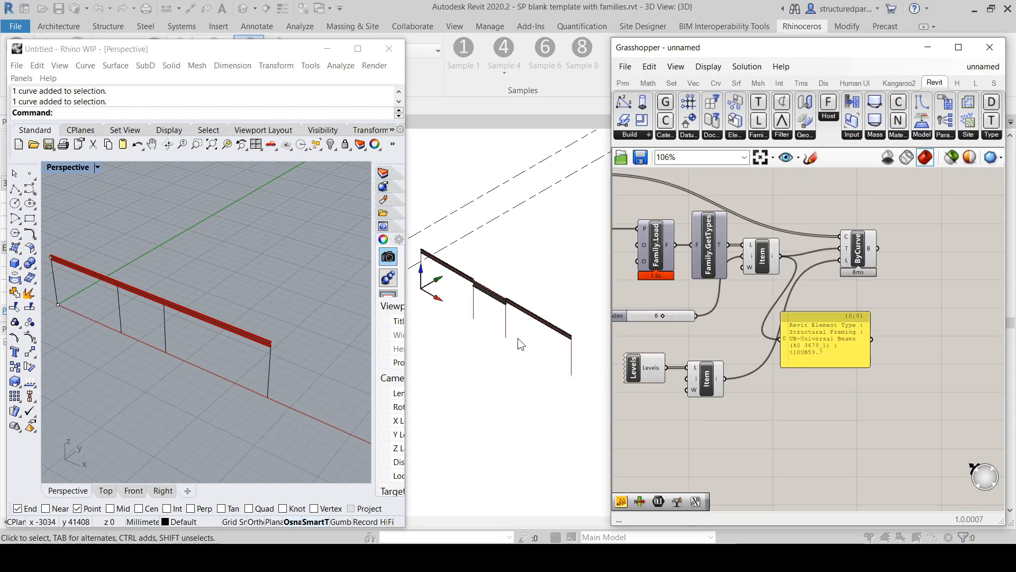
scroll(922, 278, down, 1)
drag(778, 368, 708, 320)
click(815, 357)
drag(871, 313, 882, 296)
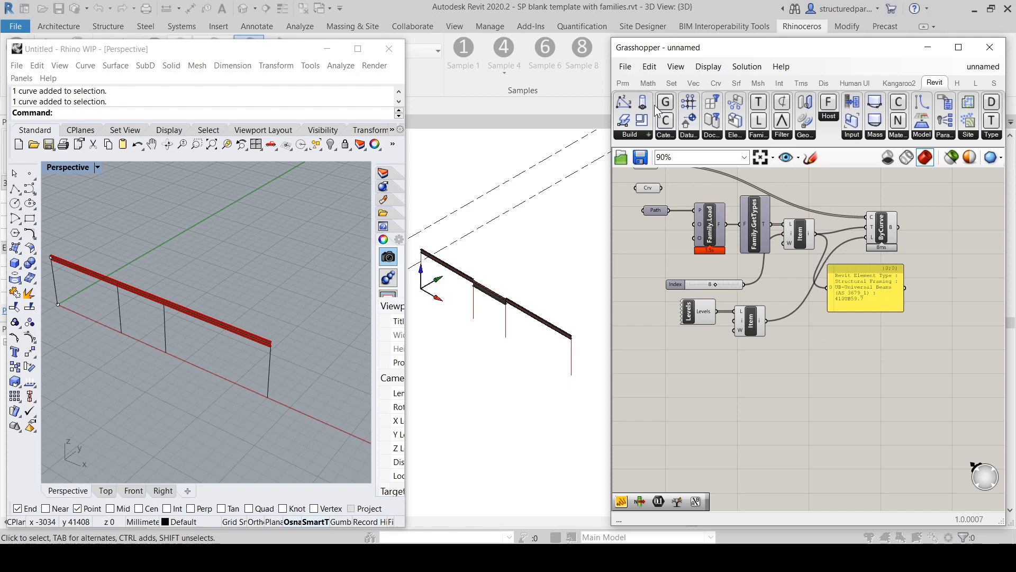
drag(937, 403, 937, 404)
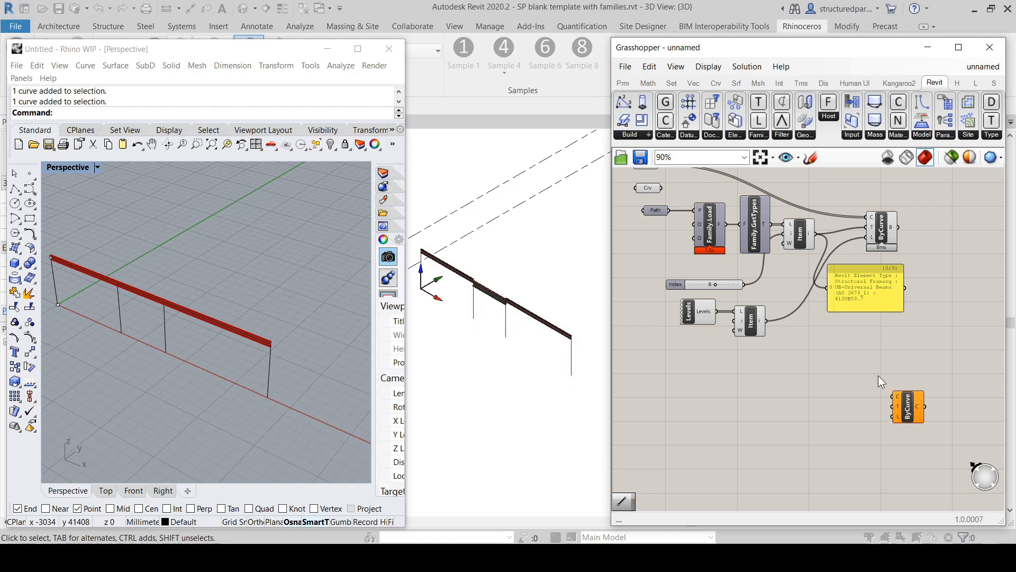
drag(910, 409, 900, 393)
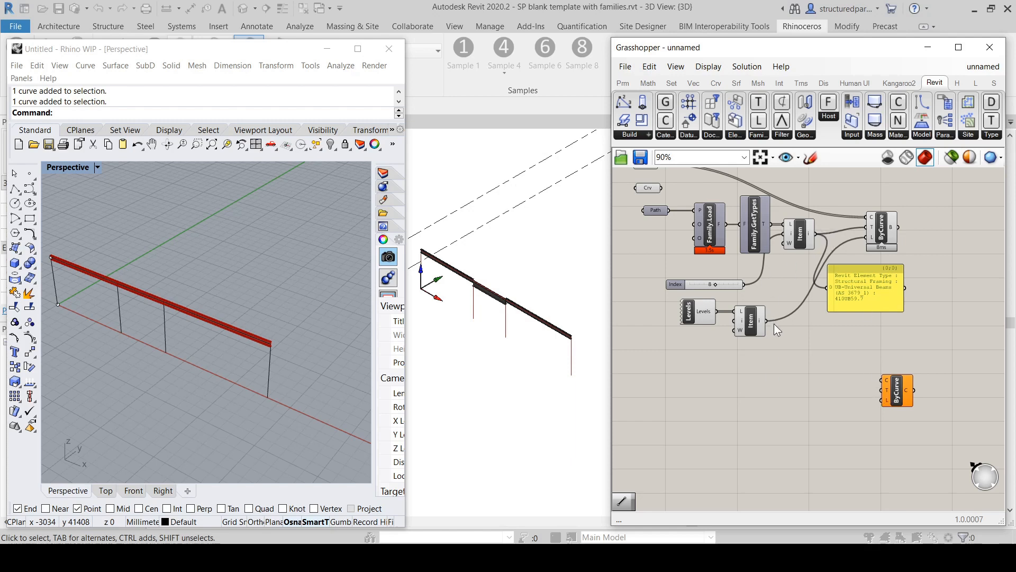
Connect the level List Item, the type List Item and the second Curve parameter to the column component's Level, Type and Curve inputs.
drag(767, 321, 885, 392)
drag(817, 233, 881, 390)
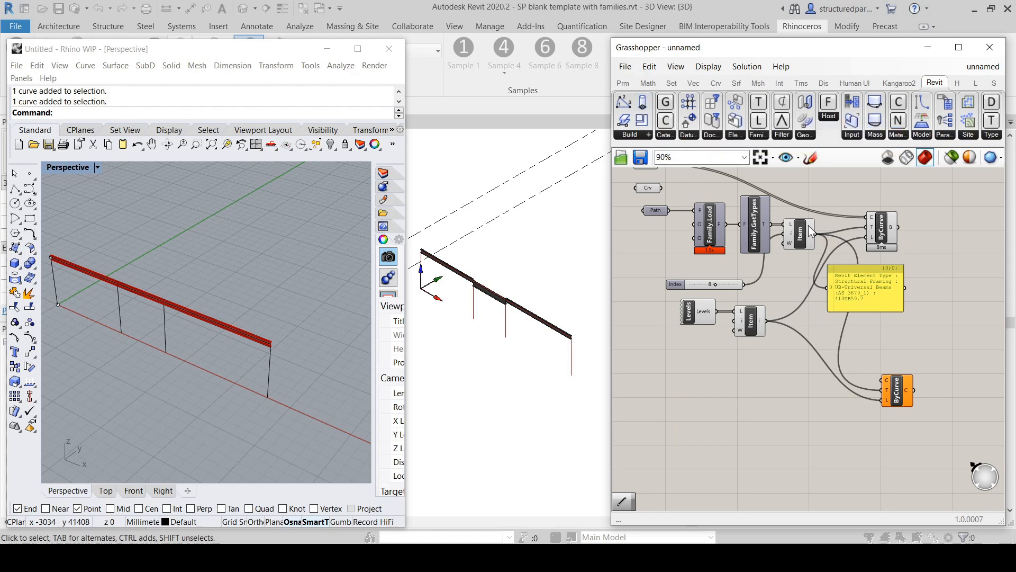
click(647, 188)
drag(664, 189, 883, 380)
click(888, 337)
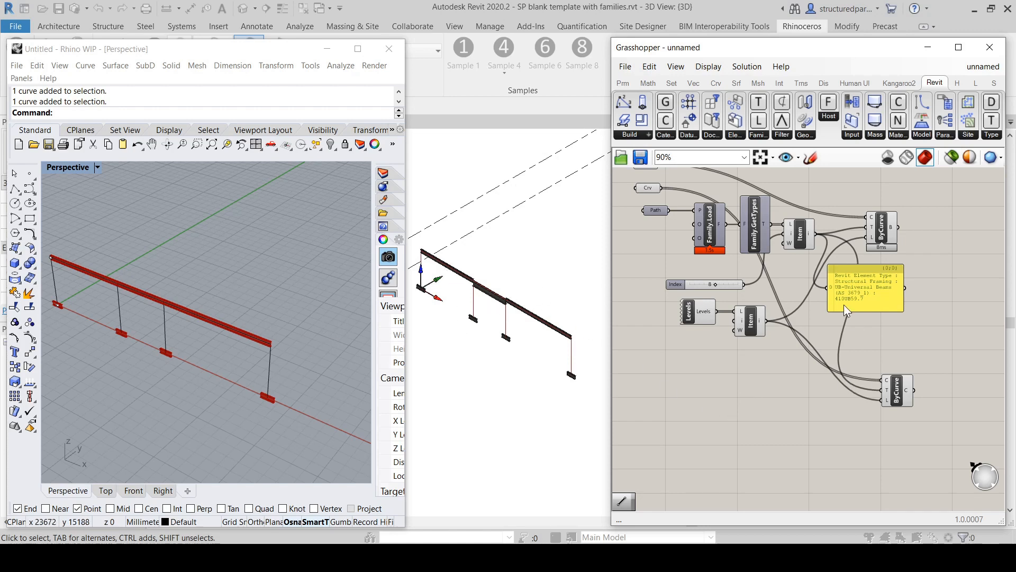
Disconnect the Curve parameter from the column component's Curve input.
right_click(889, 380)
mouse_move(926, 374)
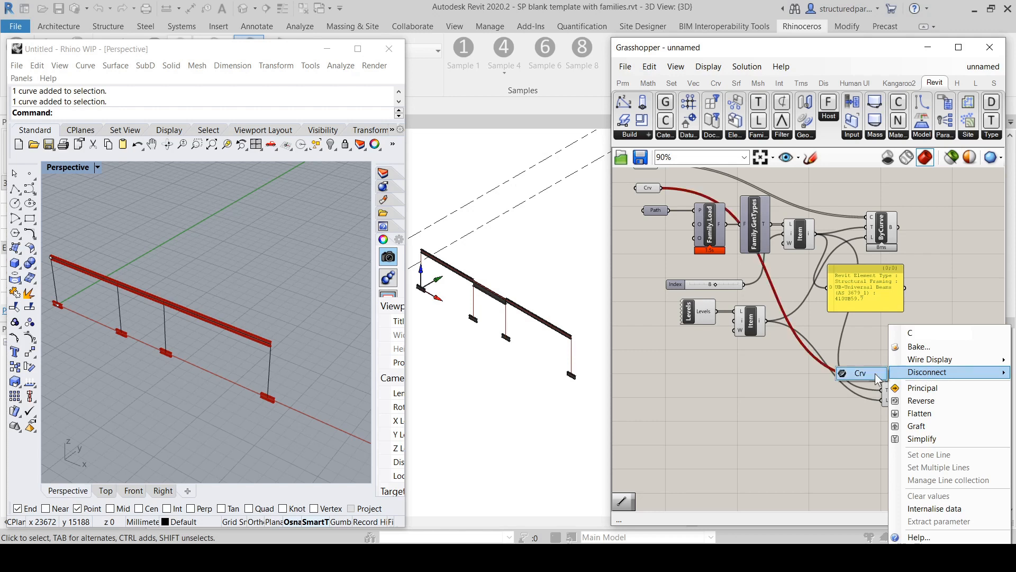
click(864, 374)
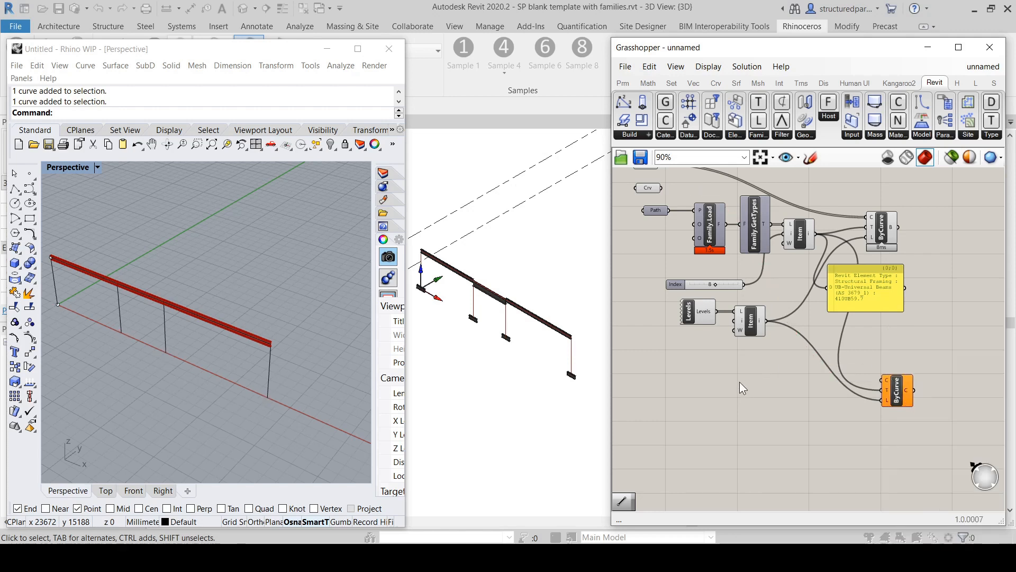
Switch to the Revit 3D view, then unpin and delete the four short members at the bases of the vertical lines.
drag(405, 290, 407, 286)
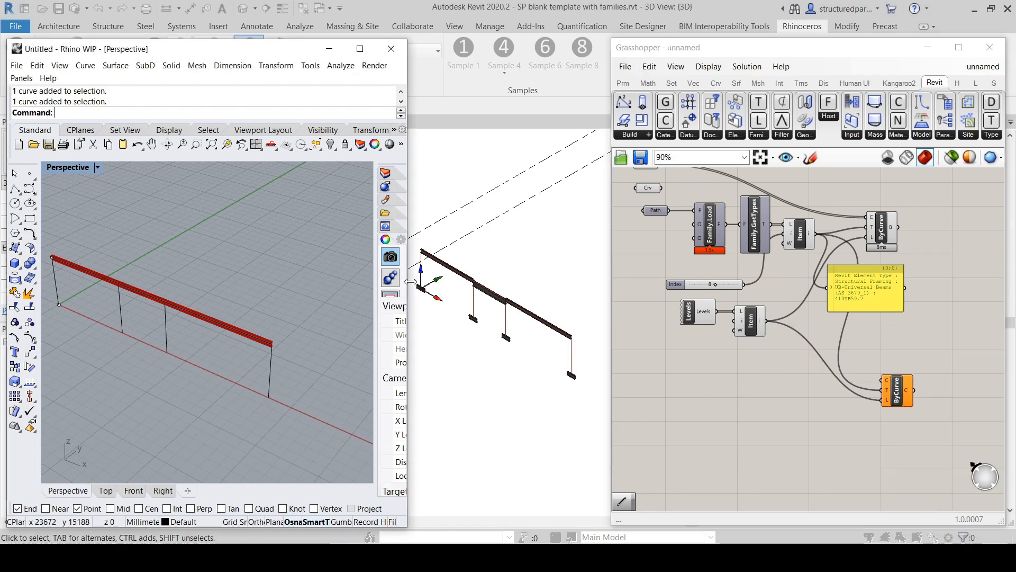
click(415, 283)
click(460, 315)
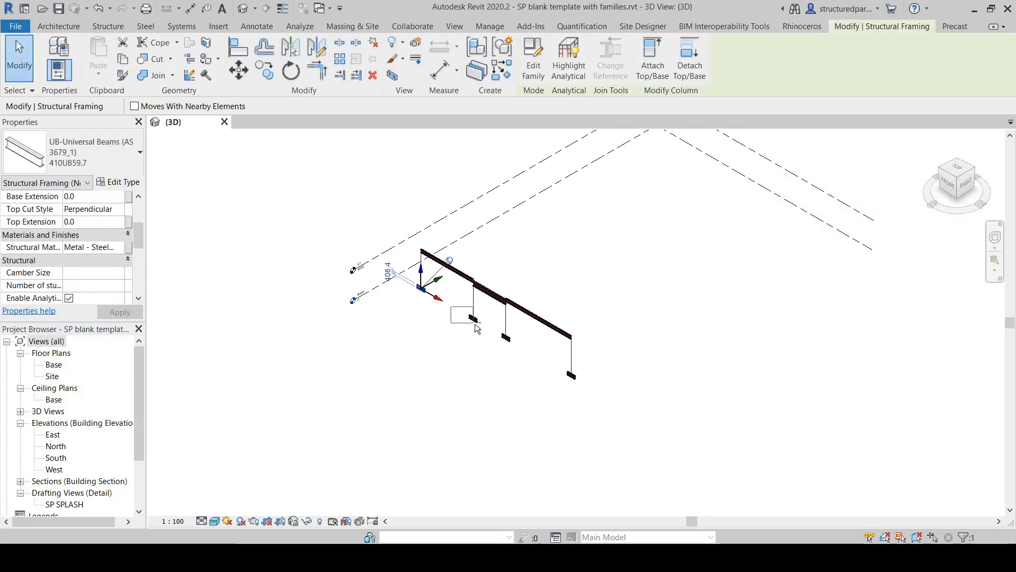
ctrl+drag(449, 307, 544, 358)
ctrl+click(571, 365)
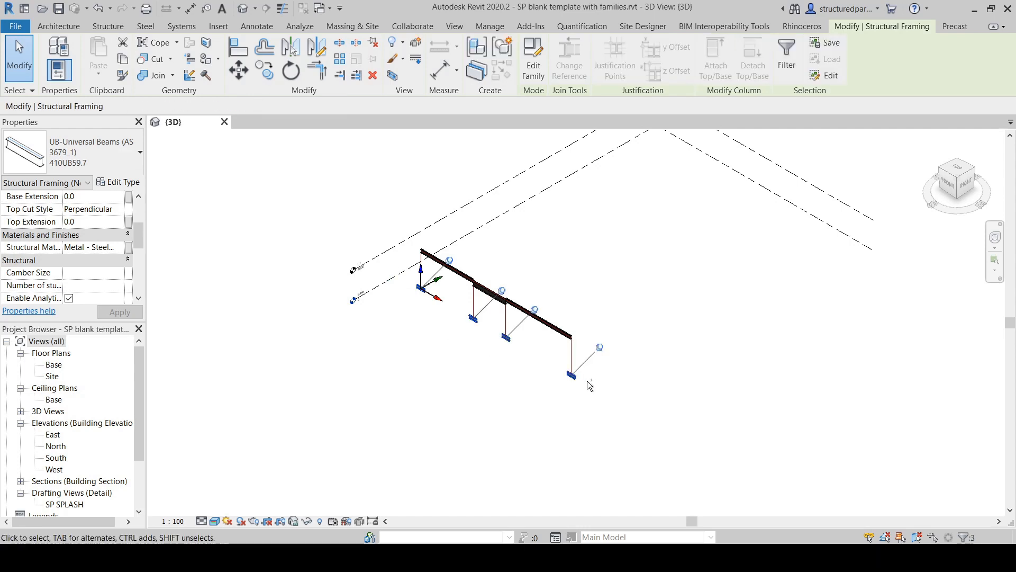
click(535, 310)
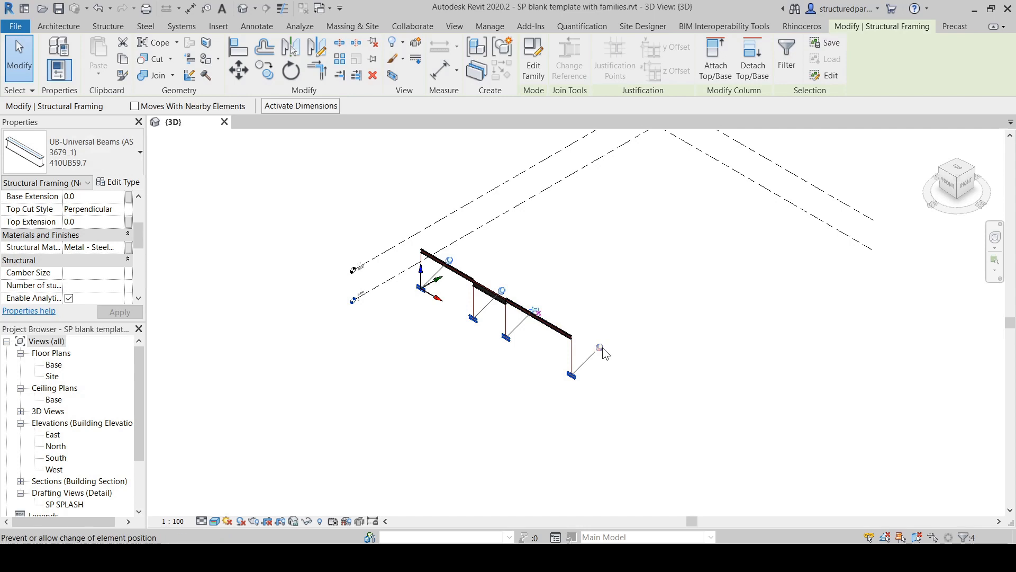
click(600, 347)
click(502, 290)
click(450, 261)
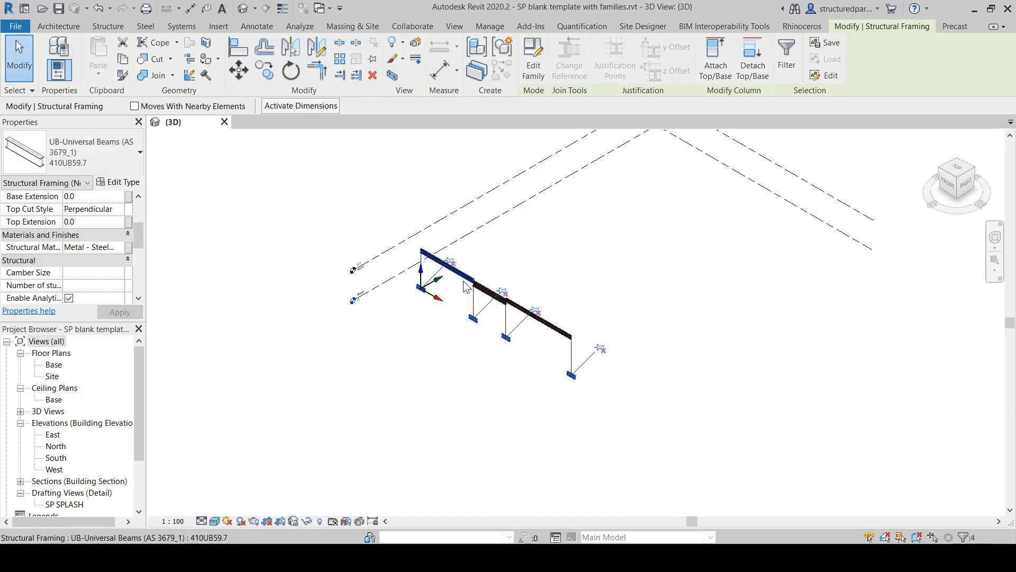
key(Escape)
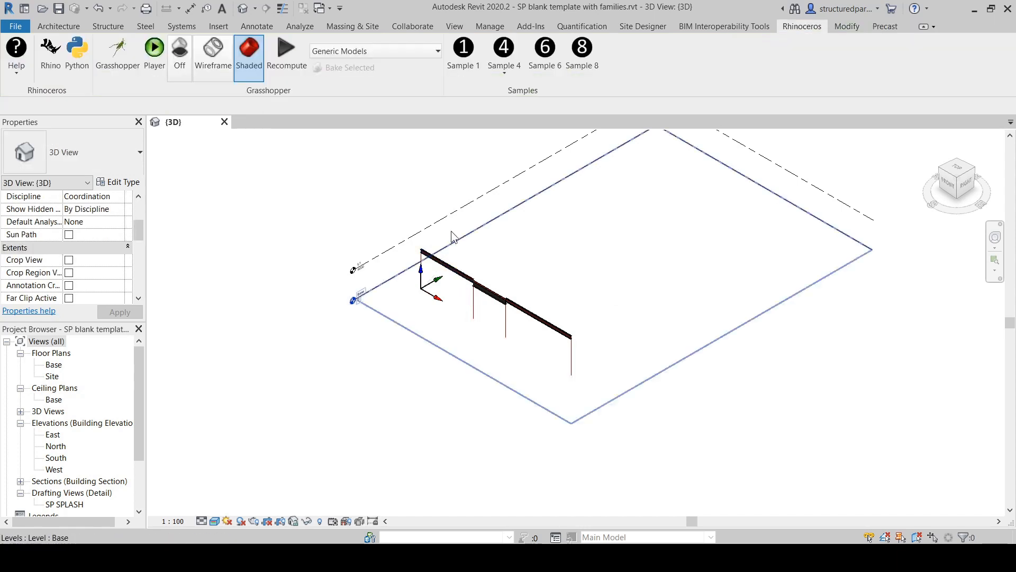
Bring Rhino and Grasshopper back up and move the column component slightly higher on the canvas.
click(52, 53)
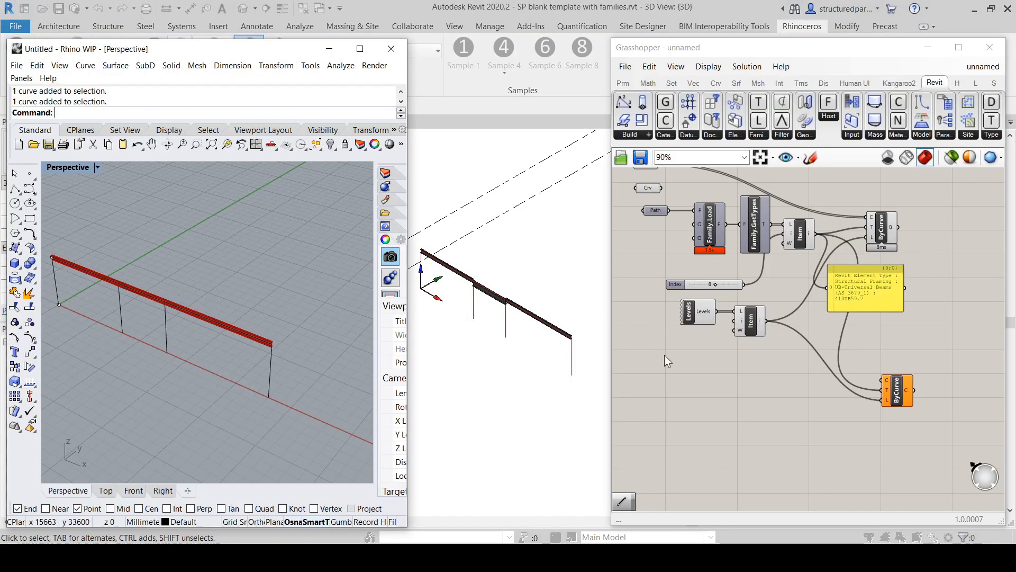
click(763, 414)
drag(899, 394, 903, 392)
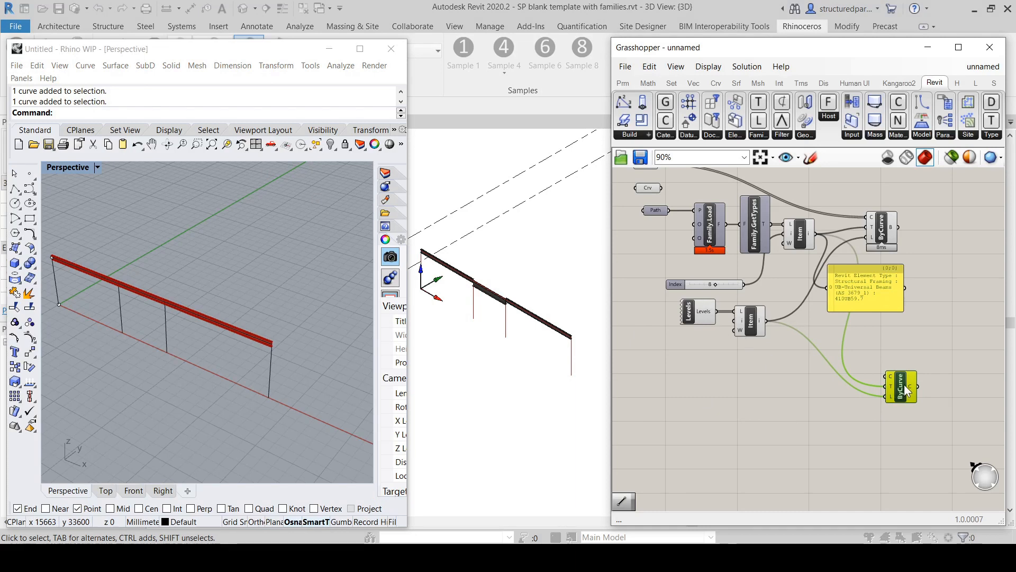
drag(907, 386, 902, 381)
mouse_move(888, 382)
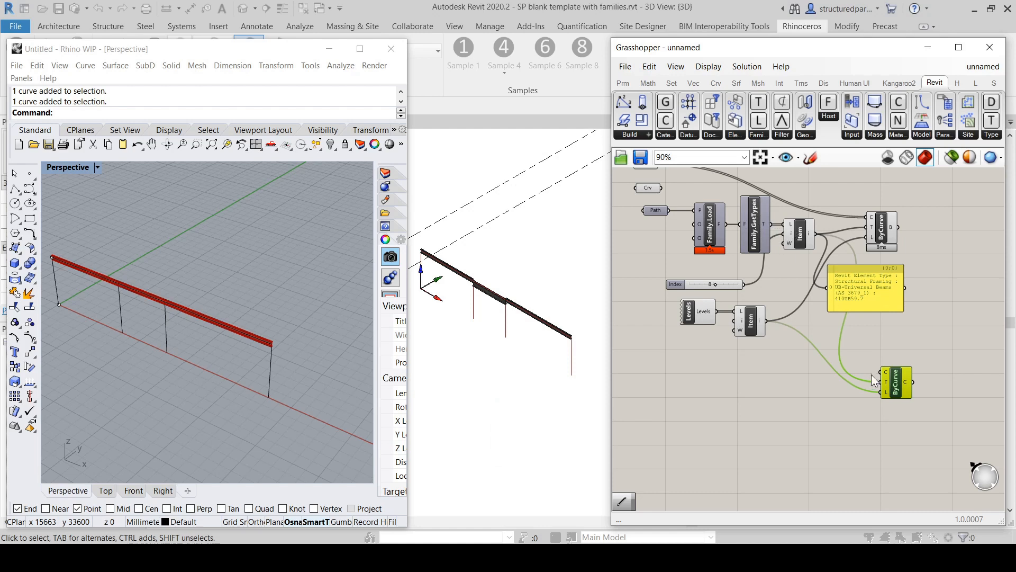
Disconnect the beam type List Item from the Type input of the column ByCurve component.
right_click(889, 383)
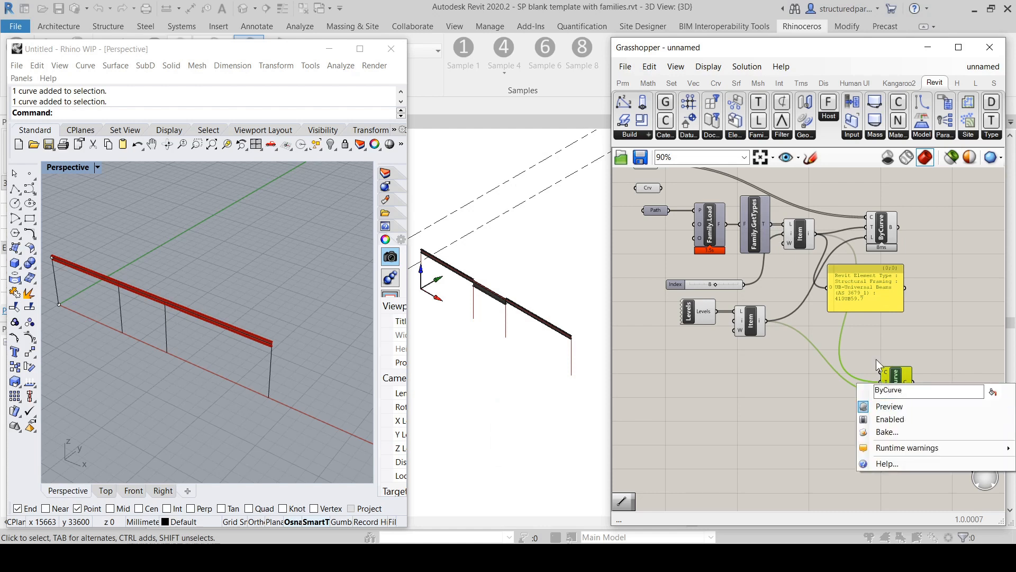
click(880, 368)
right_click(885, 383)
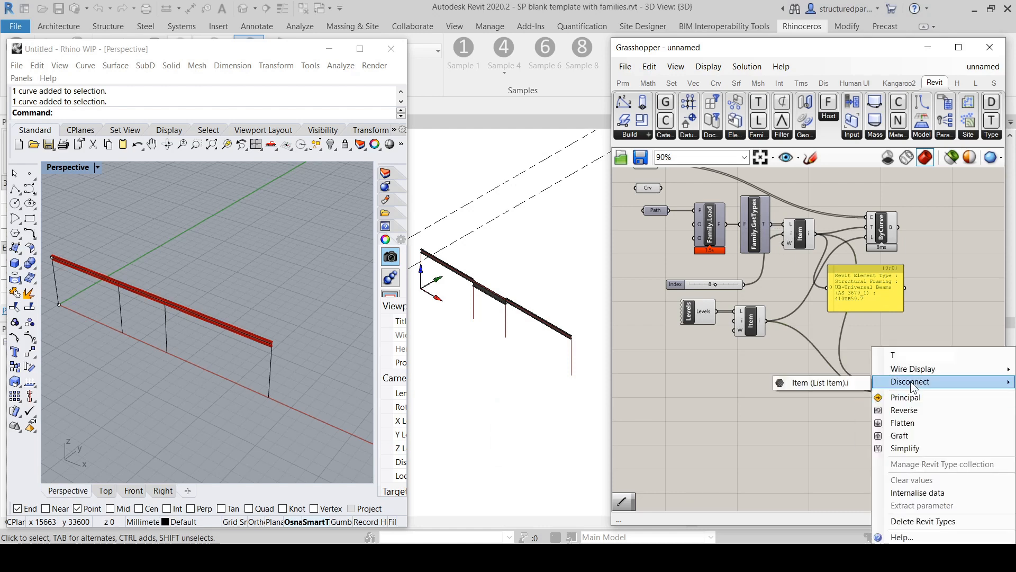
click(865, 387)
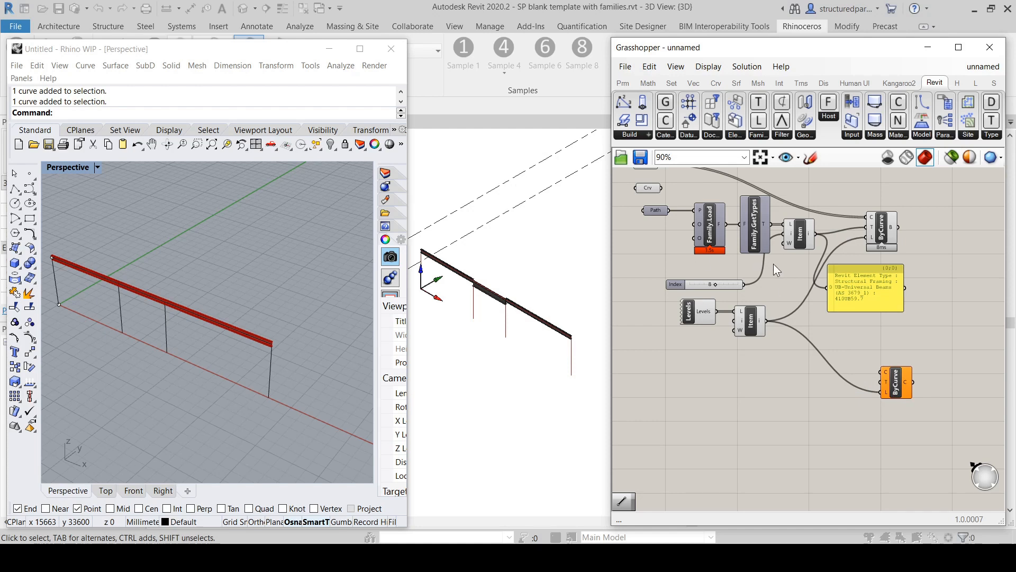
Move the Index slider slightly up, then duplicate the Path, Family.Load, Family.GetTypes, Index slider and List Item group below the Levels components.
drag(800, 257, 731, 248)
click(684, 279)
drag(680, 284, 681, 270)
click(756, 278)
drag(797, 274, 652, 207)
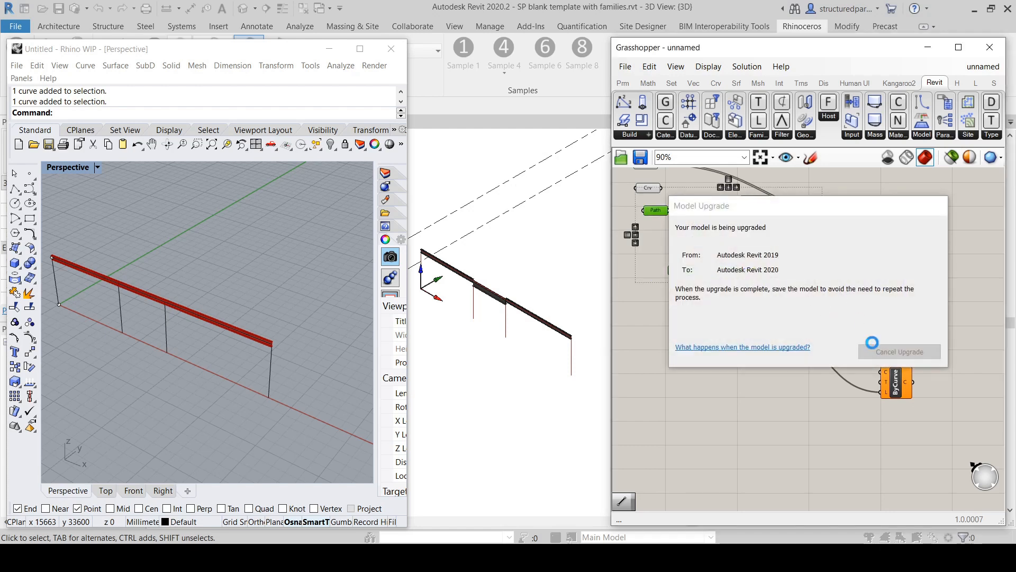
drag(762, 227, 768, 401)
click(799, 353)
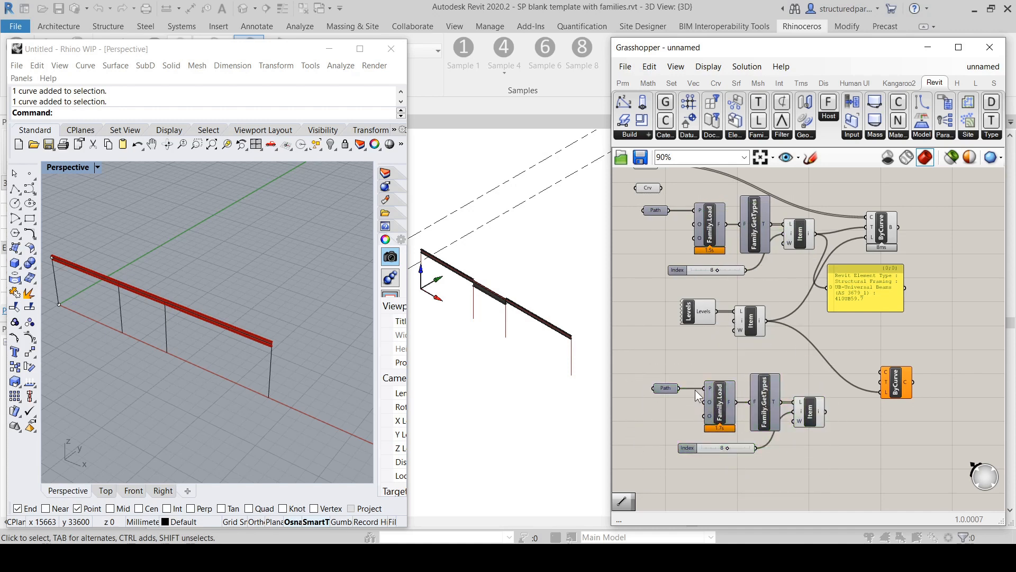
Set the copied Path parameter to UC-Universal Columns-Column (AS 3679_1).rfa from the Structural Columns > Steel > Australian Standard library folder.
right_click(668, 391)
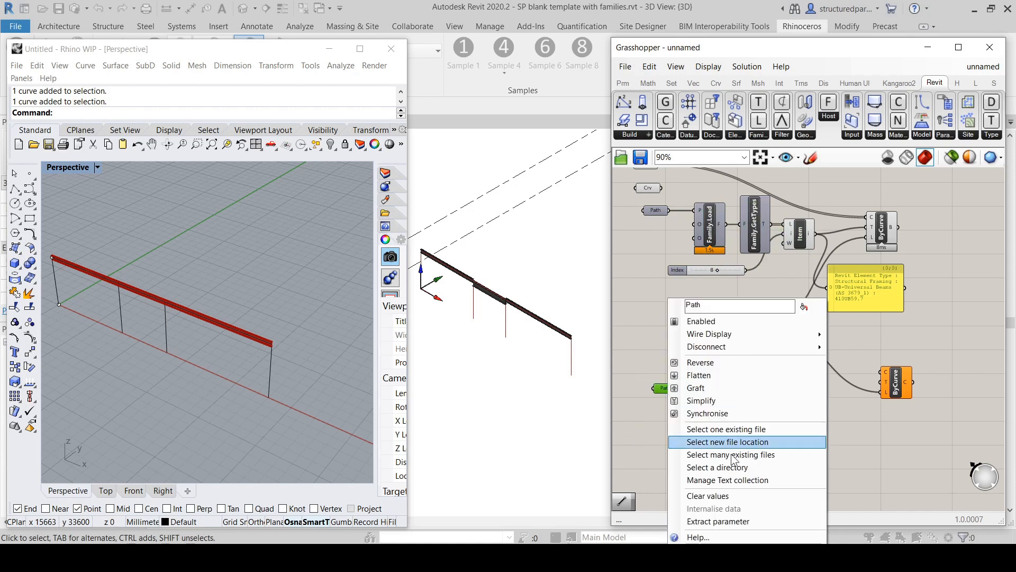
click(723, 428)
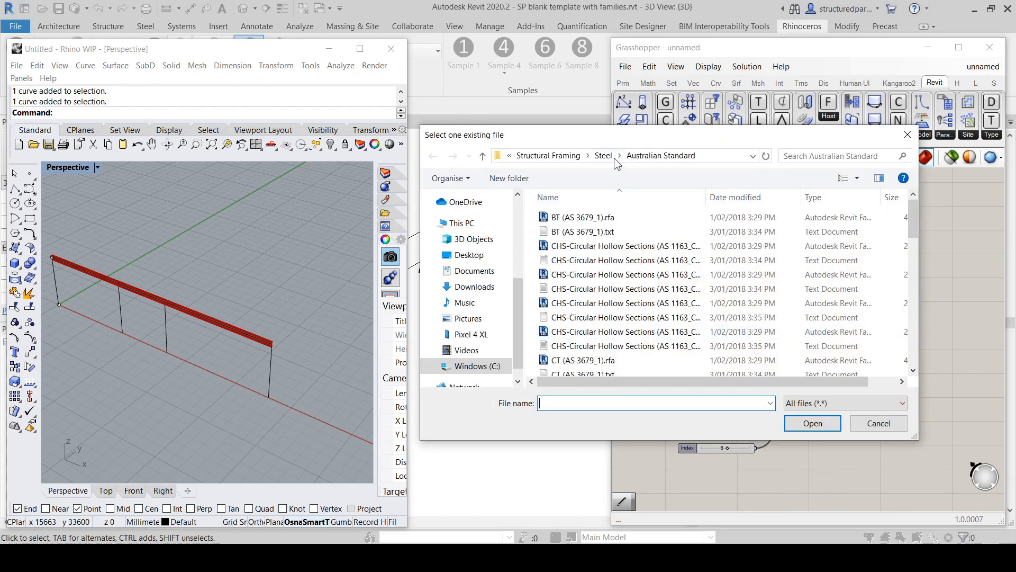
click(570, 156)
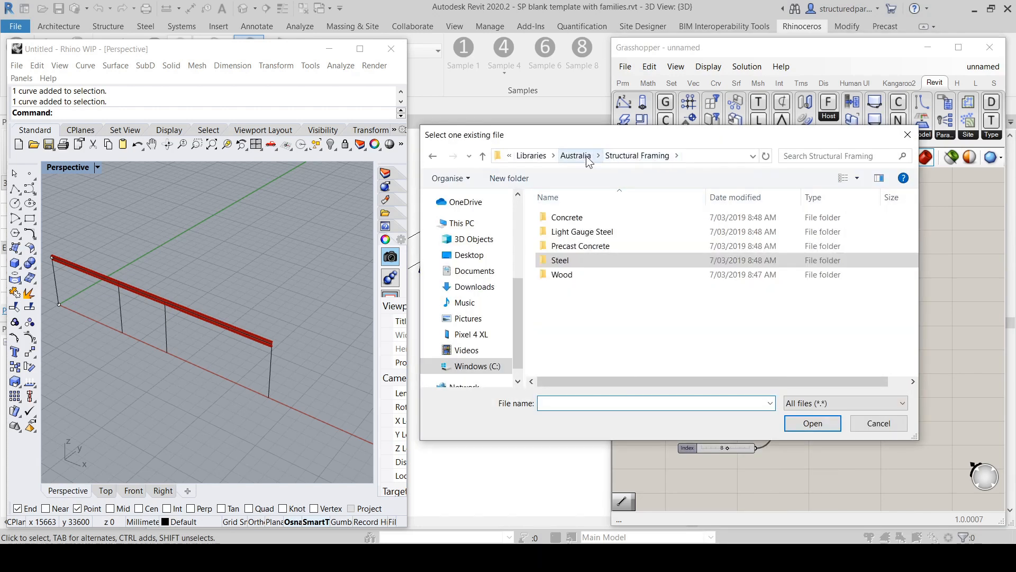
click(585, 157)
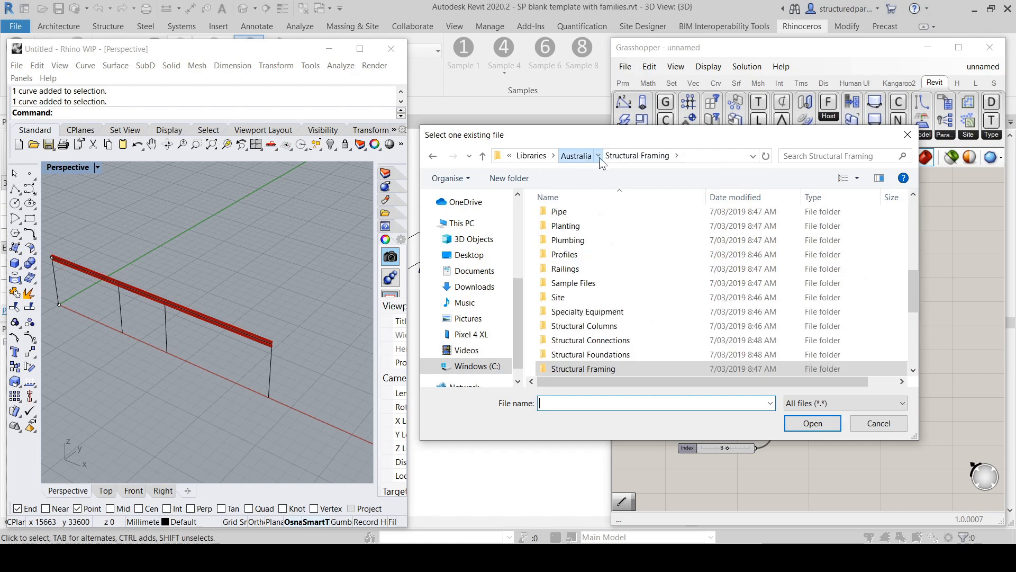
double_click(604, 327)
double_click(570, 246)
double_click(567, 217)
click(634, 305)
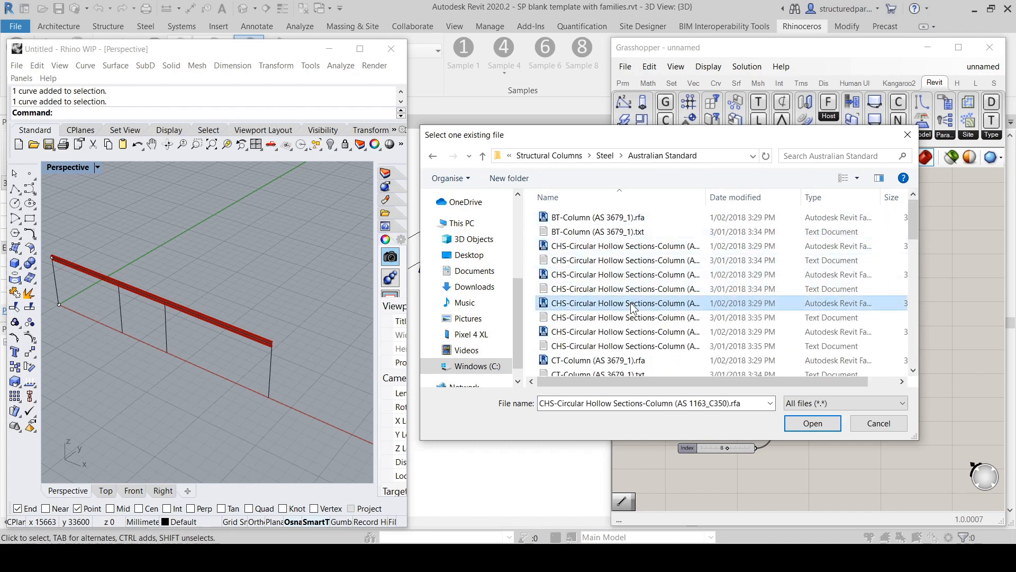
scroll(633, 309, down, 10)
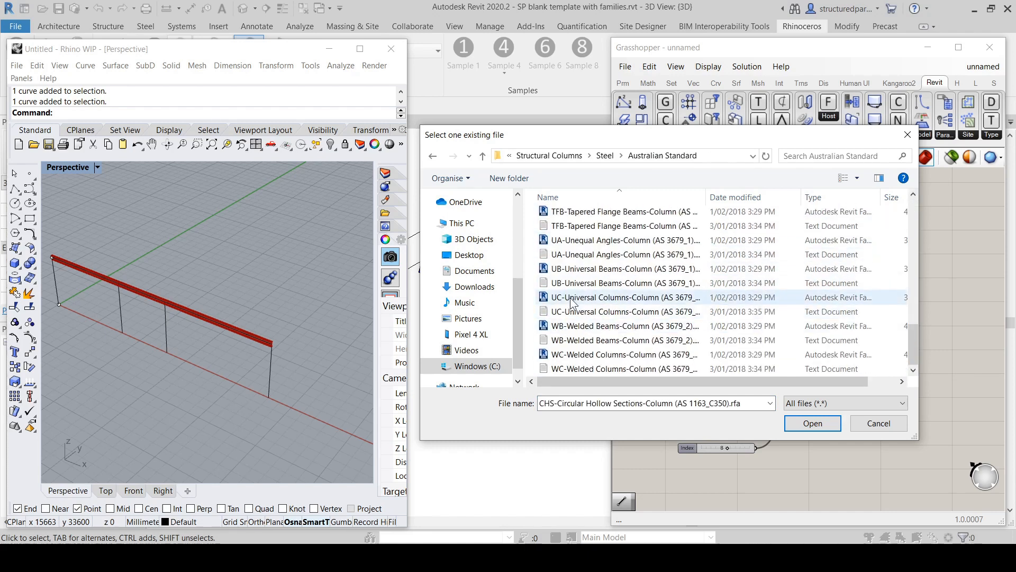
click(591, 297)
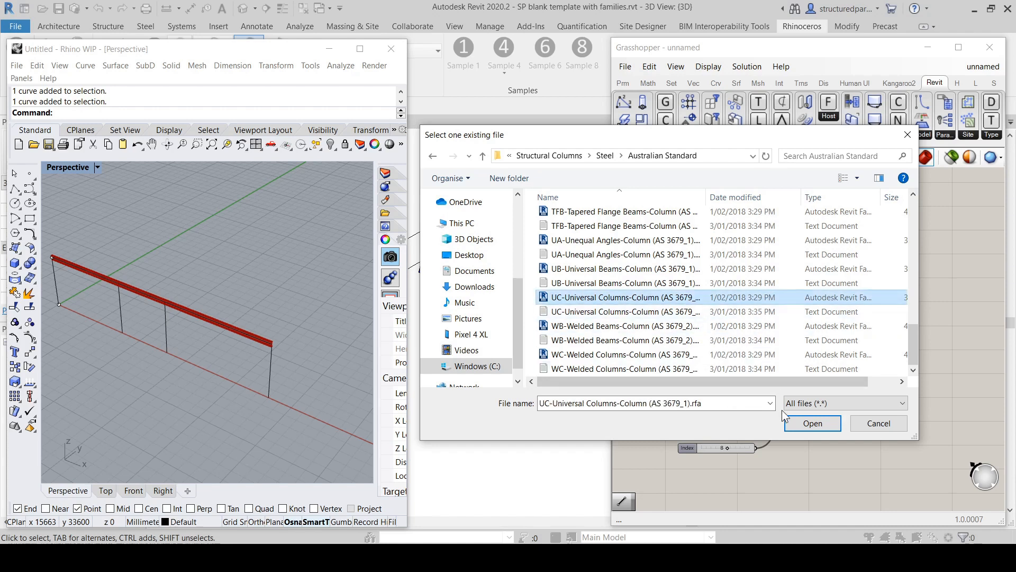
click(809, 423)
click(671, 351)
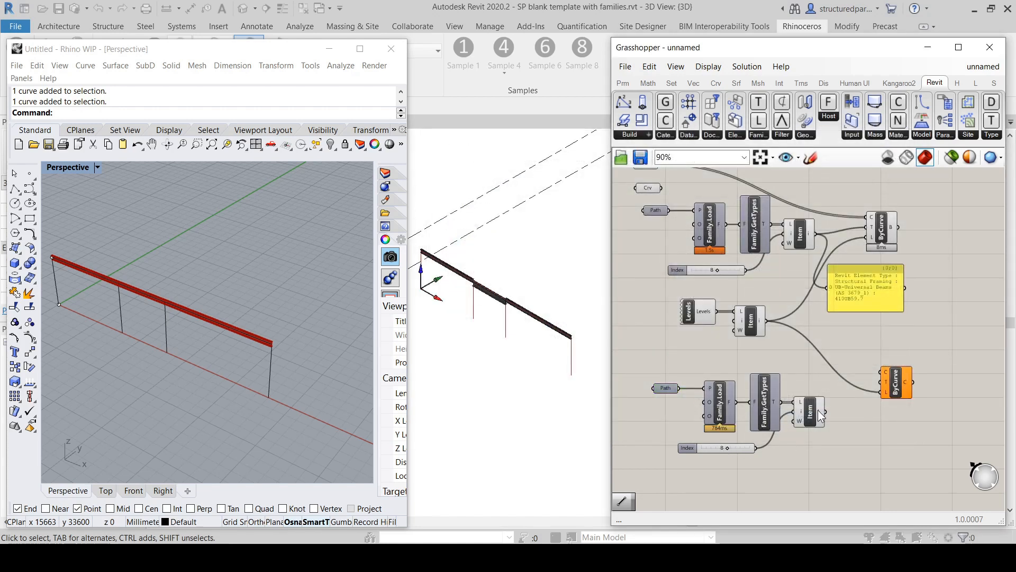
Duplicate the type panel below the copied family group and connect the new List Item's output to it.
mouse_move(821, 416)
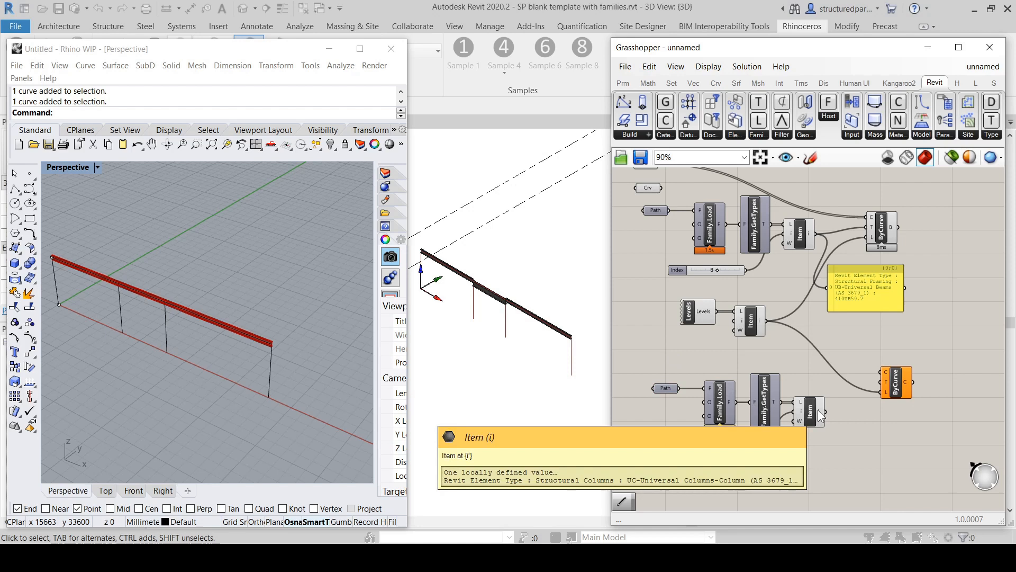
click(849, 284)
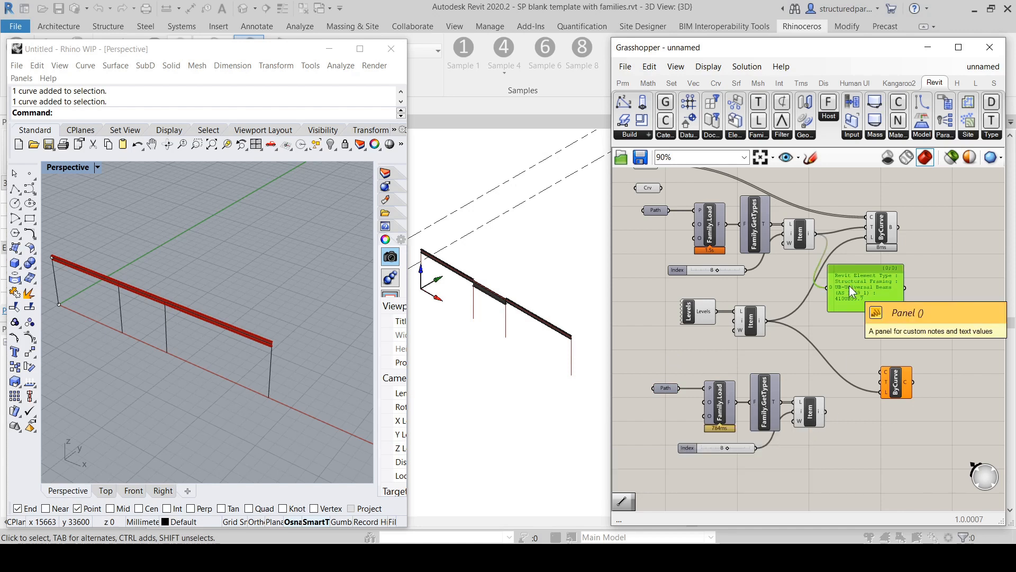
alt+drag(878, 291, 870, 465)
drag(823, 440, 824, 463)
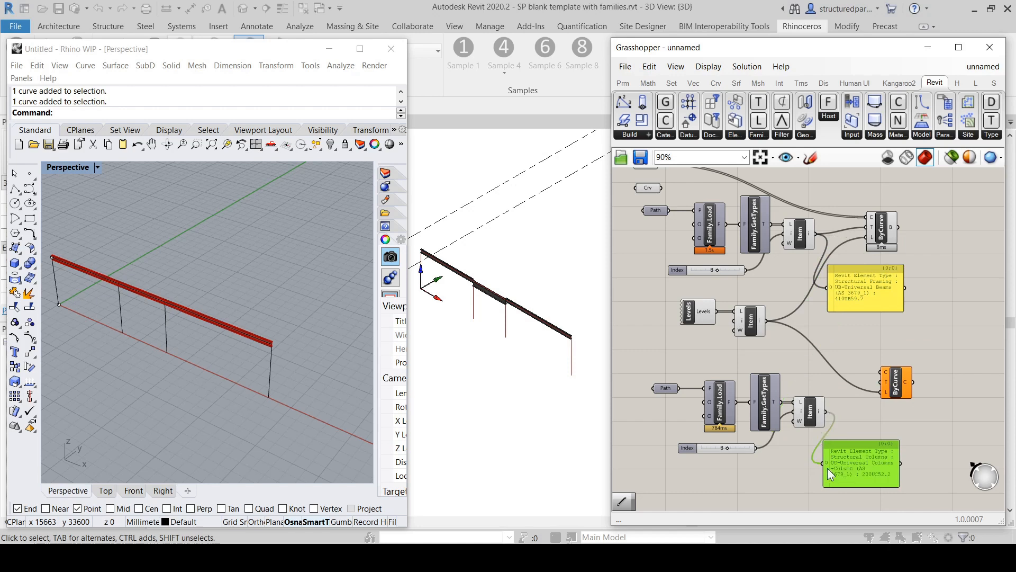
click(846, 402)
Connect the new List Item and the second Curve parameter to the column component's Type and Curve inputs.
drag(827, 411, 881, 393)
click(651, 188)
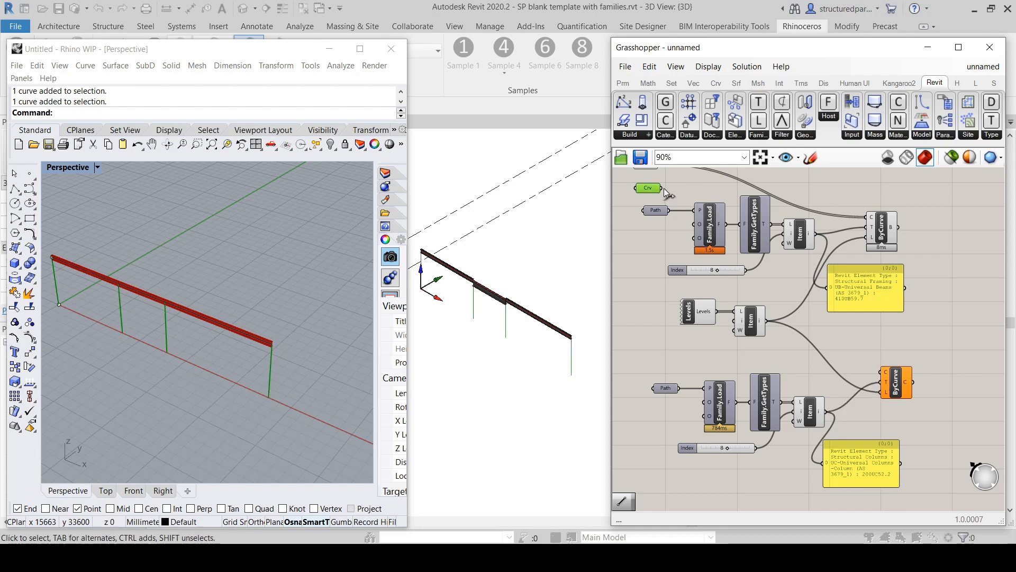
drag(664, 189, 875, 374)
click(866, 328)
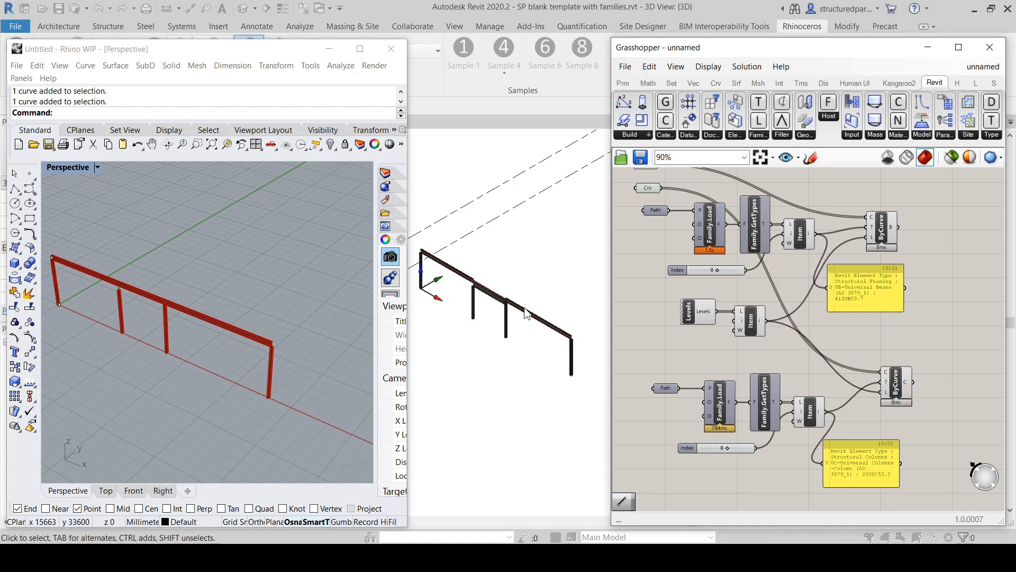
In the Revit 3D view, examine the type, level and offset properties of an end column and its adjoining beam.
click(554, 270)
click(575, 363)
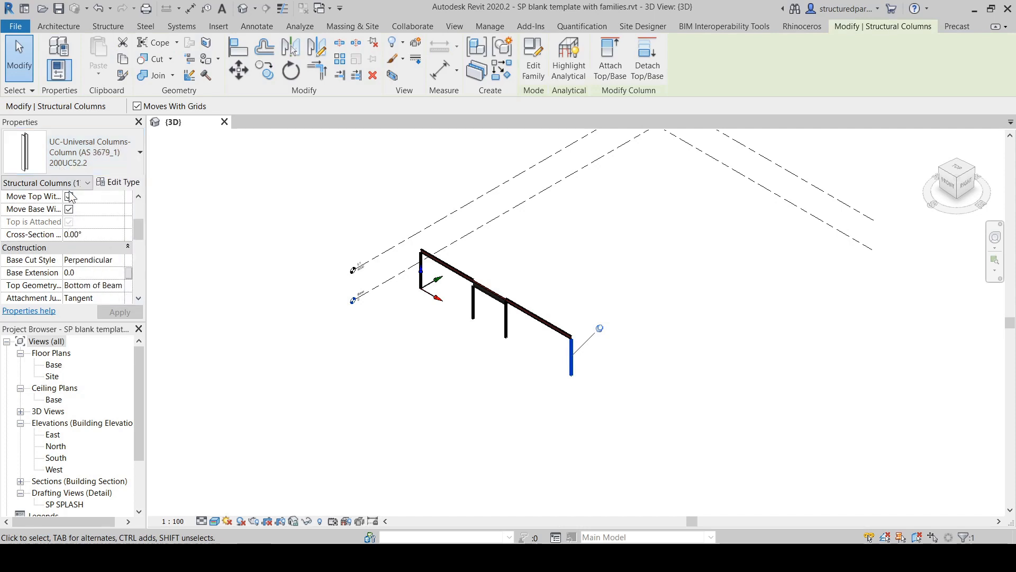
drag(139, 229, 139, 209)
click(119, 222)
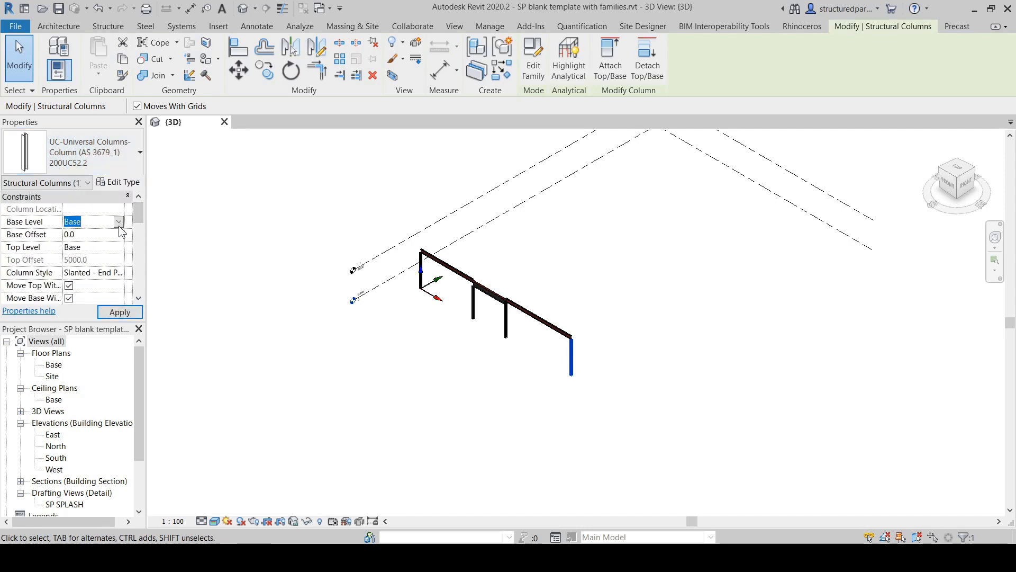
click(540, 320)
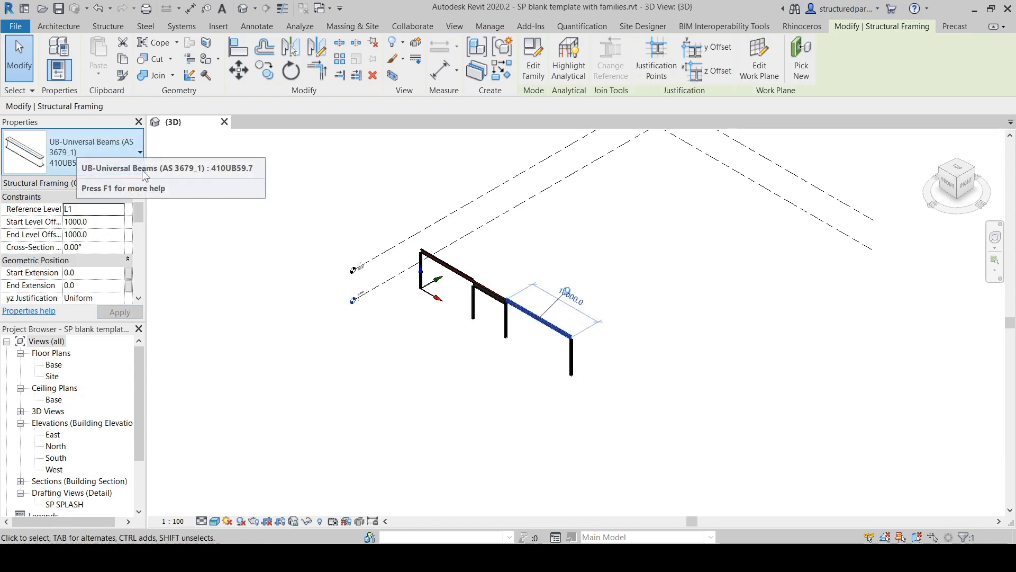
click(137, 209)
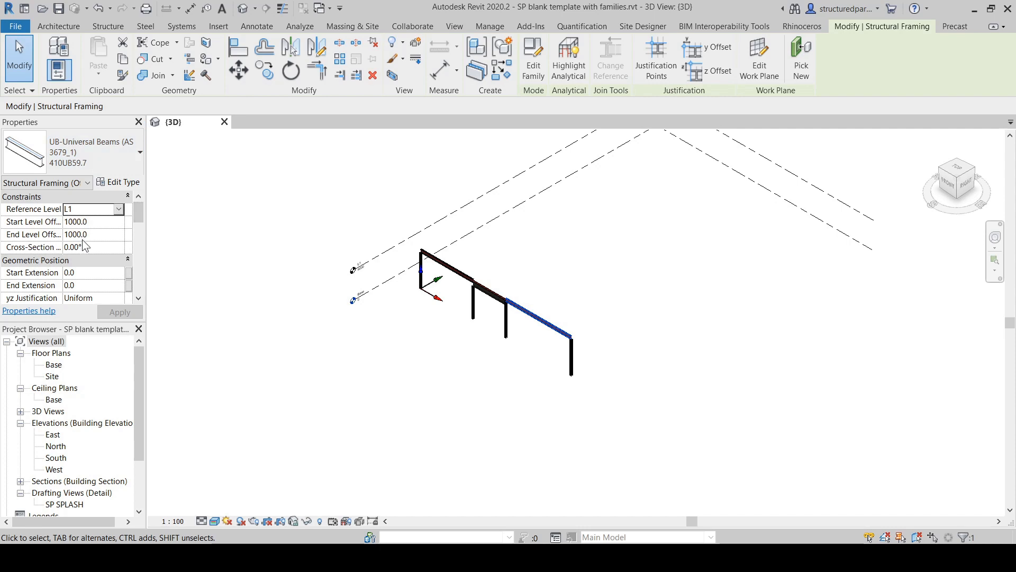
scroll(138, 224, down, 3)
scroll(139, 227, up, 3)
click(374, 190)
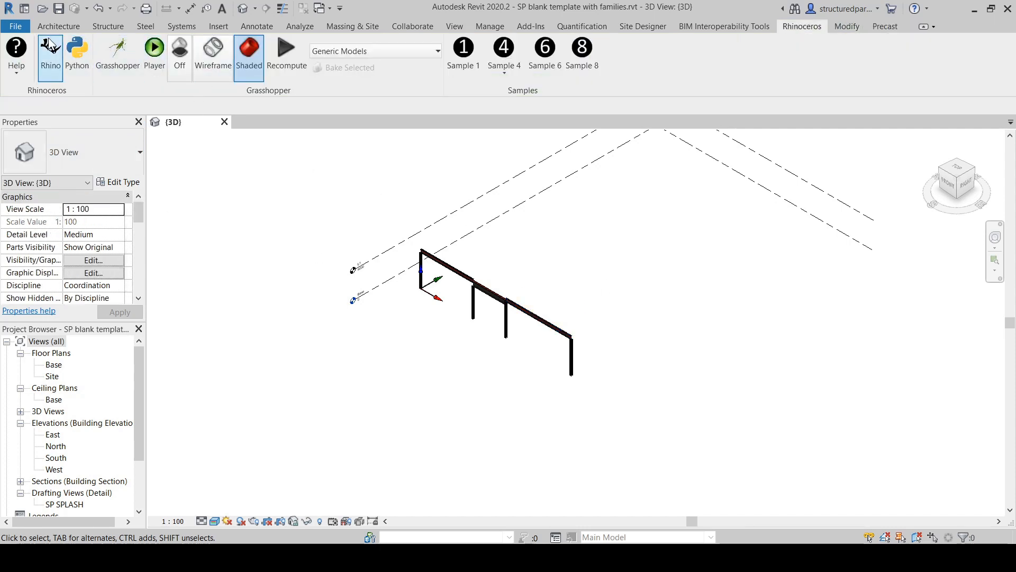
Bring Rhino and Grasshopper back up, review the definition and shift the beam Curve parameter slightly on the canvas.
click(50, 54)
click(678, 329)
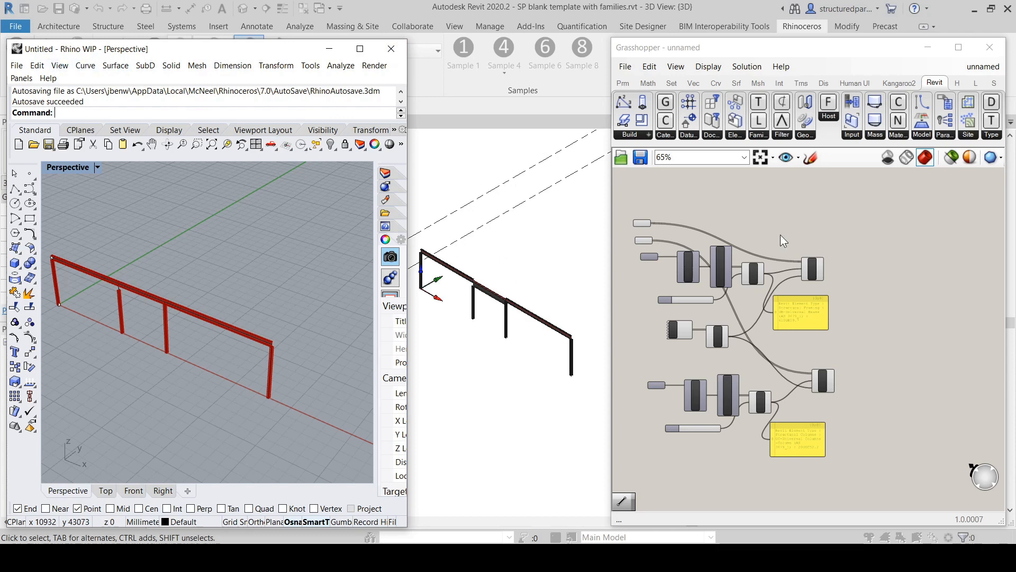
click(729, 199)
scroll(751, 421, down, 2)
scroll(760, 384, up, 4)
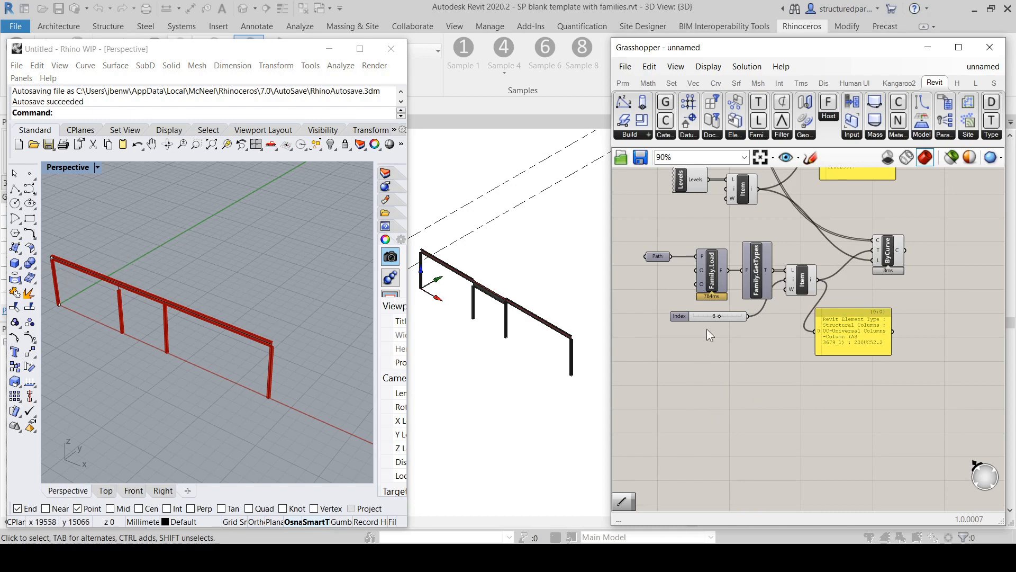
scroll(706, 329, down, 6)
scroll(697, 239, up, 7)
scroll(810, 274, down, 2)
scroll(677, 235, up, 3)
click(678, 229)
drag(685, 259, 673, 208)
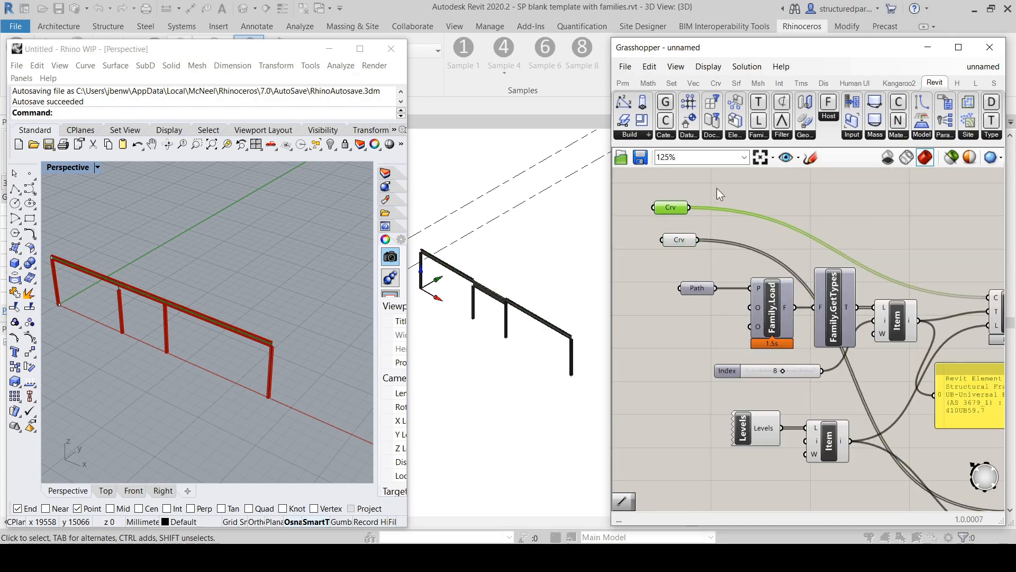
click(717, 188)
scroll(718, 212, down, 1)
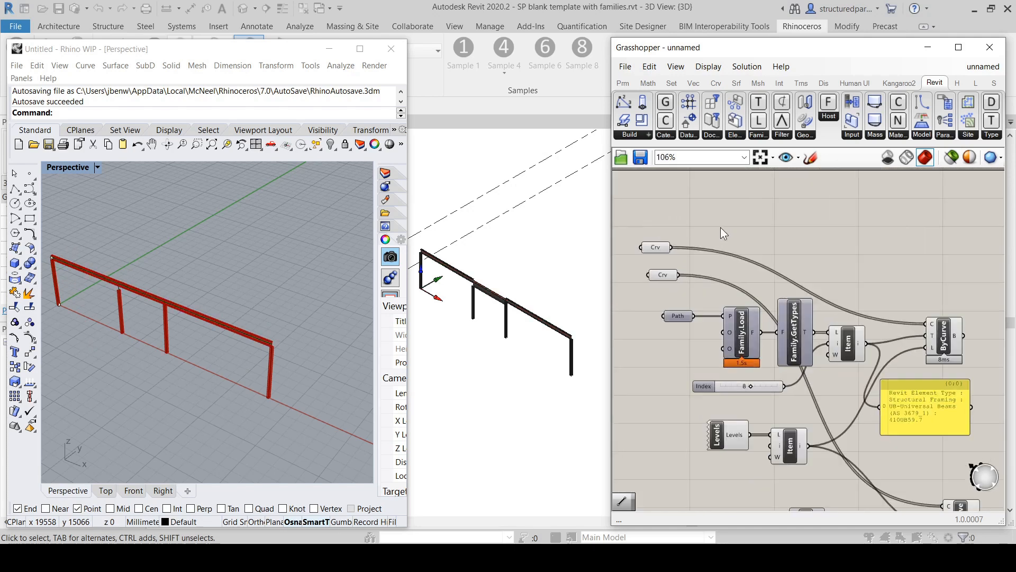
Add a Move component and a Vector XYZ component above the beam part of the definition.
double_click(836, 220)
text(move)
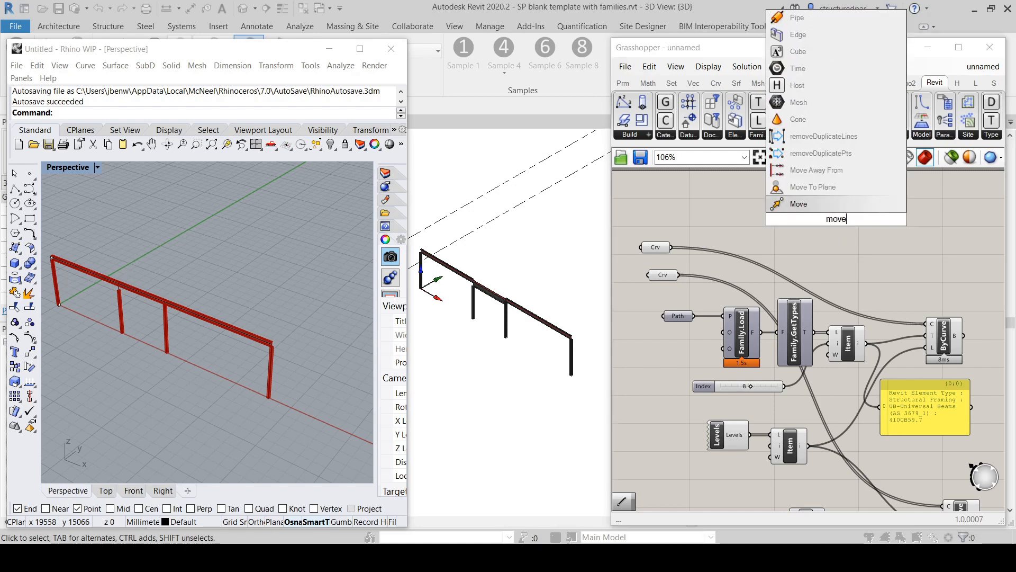
key(Return)
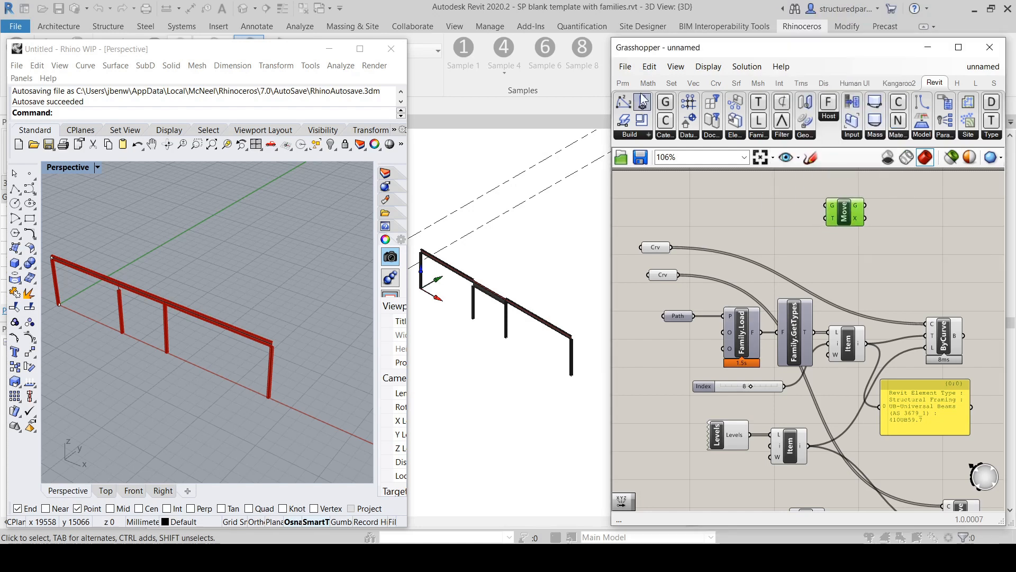
click(693, 83)
drag(868, 120, 782, 224)
double_click(693, 211)
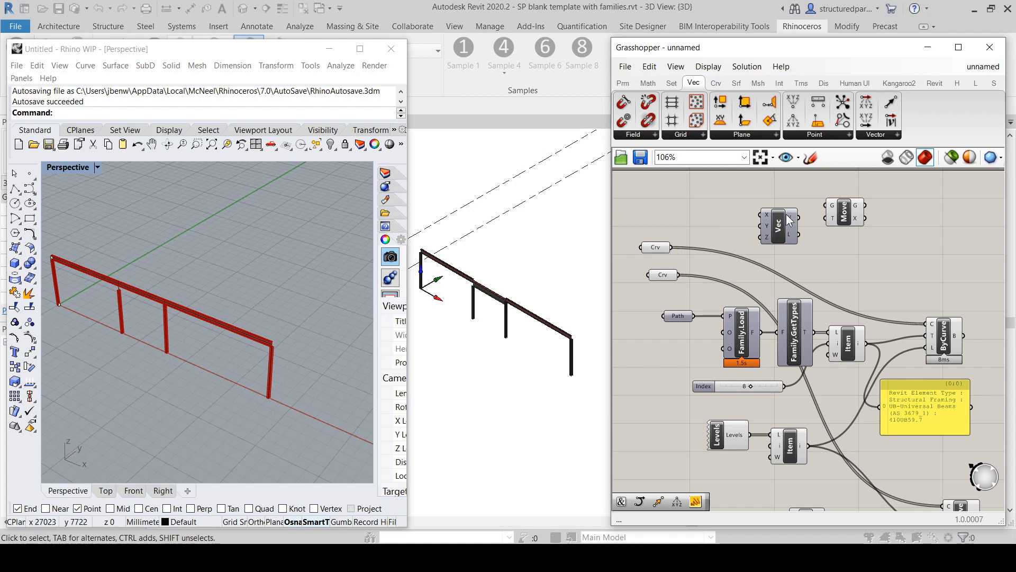
Set the vector's Y component to 6000 and connect its vector output to the Move component's T input.
right_click(768, 224)
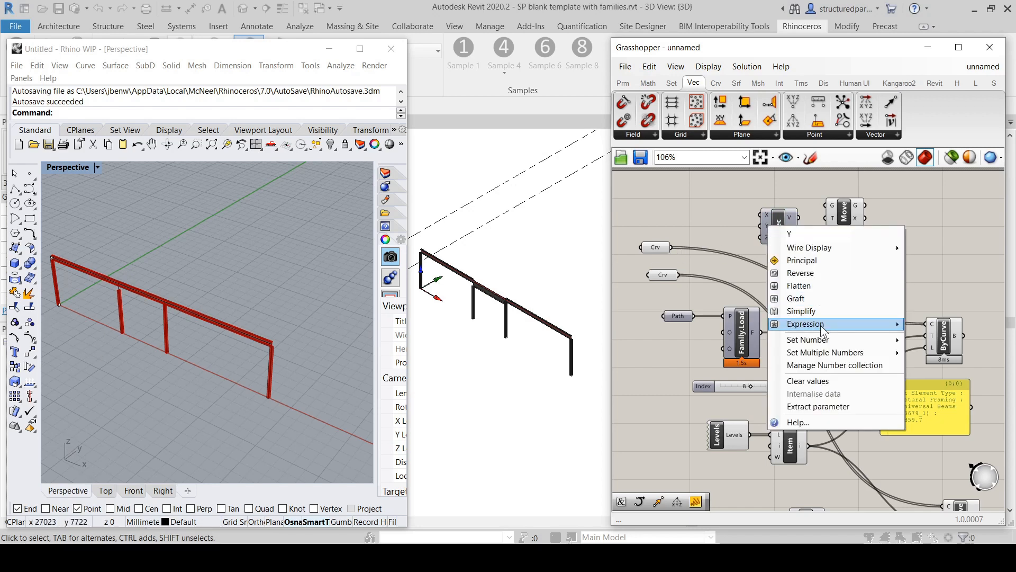
mouse_move(823, 340)
click(722, 343)
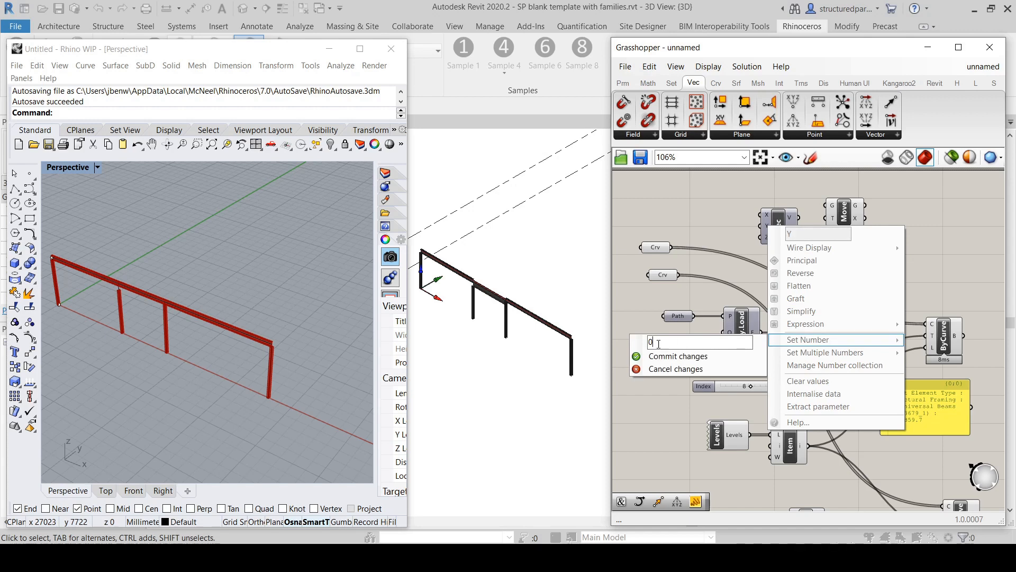
text(6000)
click(669, 356)
drag(800, 217, 828, 218)
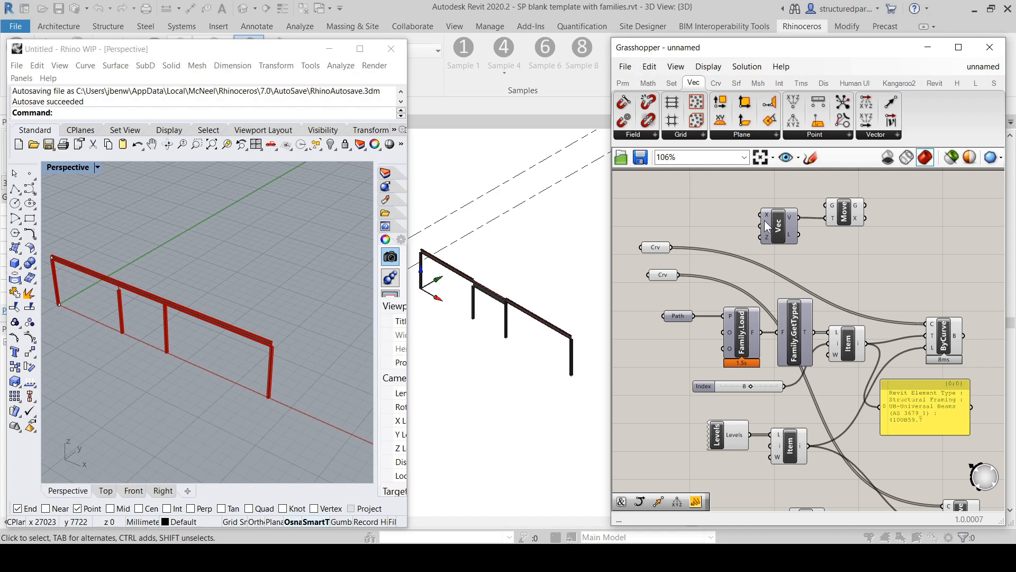
Duplicate the Move component just below and connect the beam Curve parameter to the upper Move's Geometry input.
drag(843, 210, 878, 252)
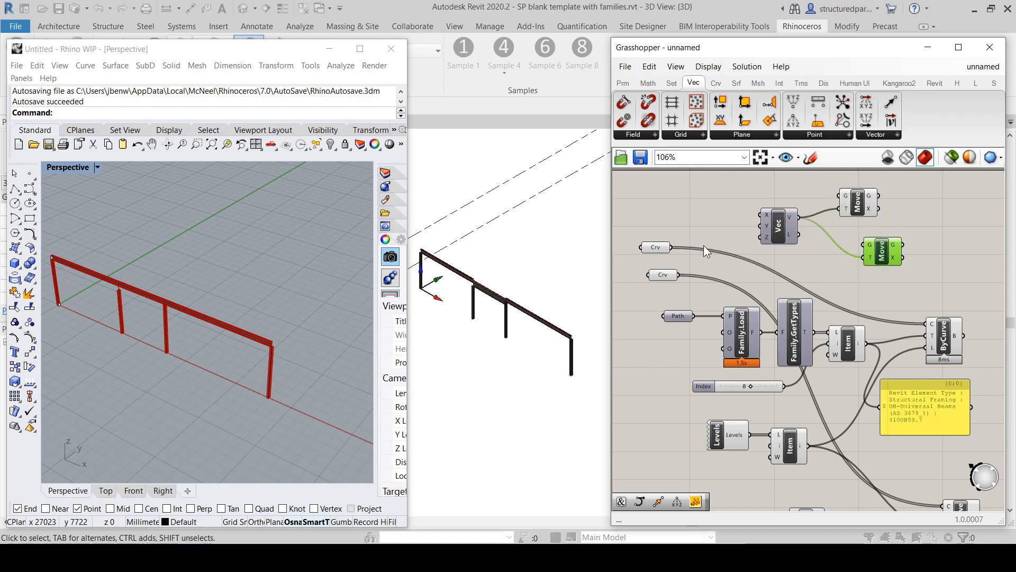
drag(671, 248, 841, 196)
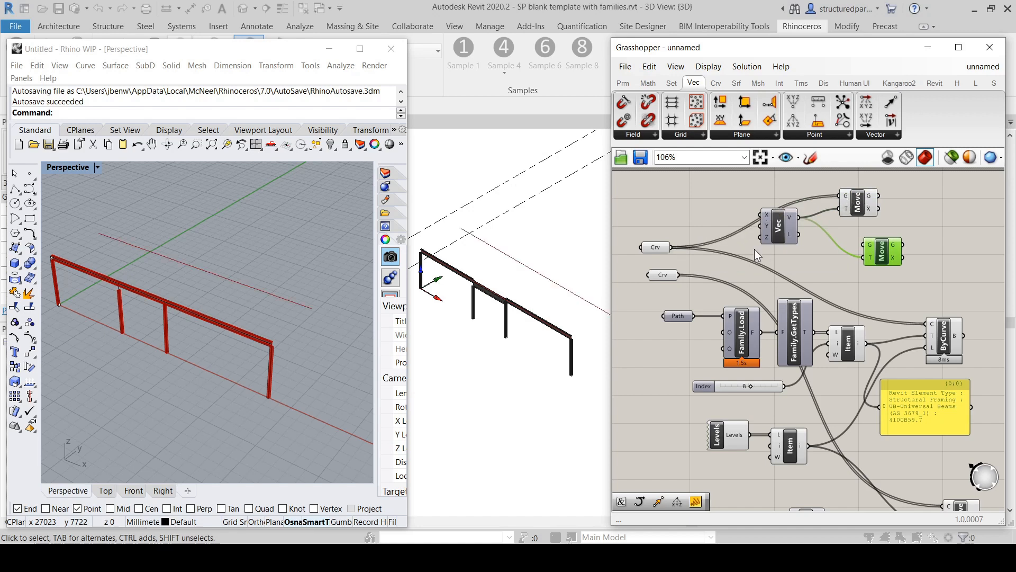
Connect the column Curve parameter to the lower Move component's Geometry input.
drag(680, 274, 866, 246)
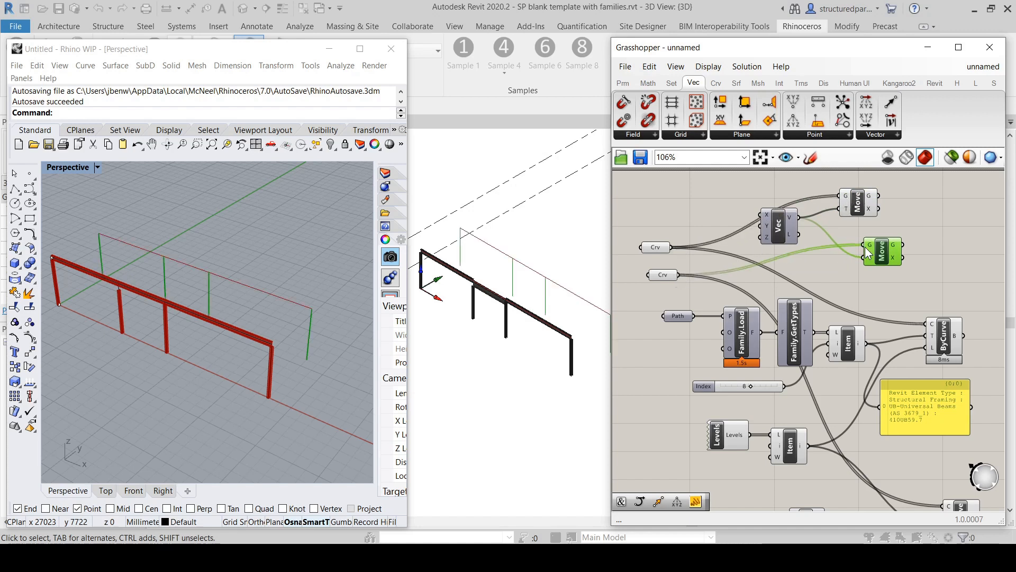
click(919, 209)
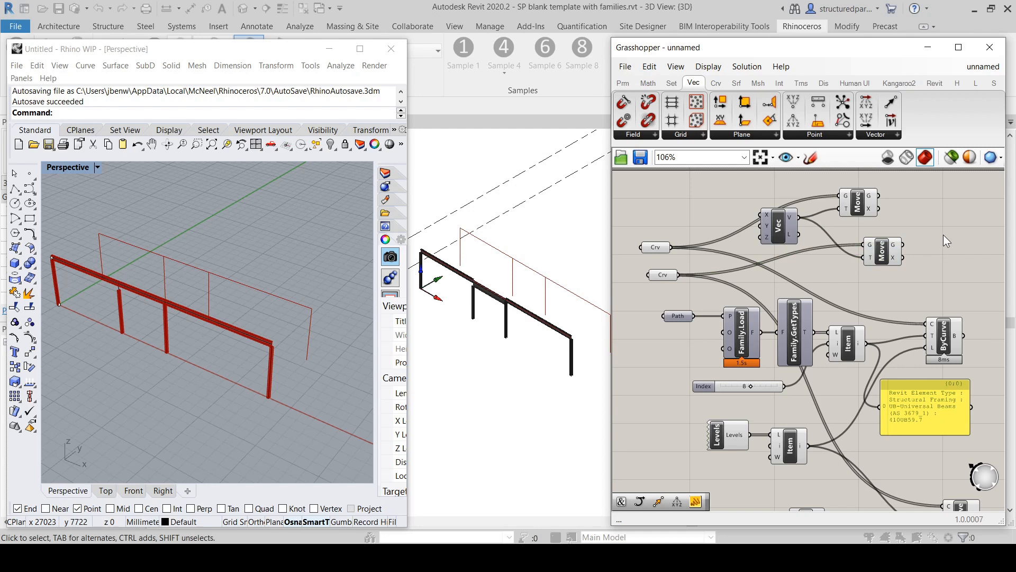
Add a Divide Curve component to the canvas, beyond the two Move components.
scroll(943, 234, down, 3)
scroll(863, 252, up, 3)
scroll(858, 230, down, 3)
scroll(842, 228, up, 3)
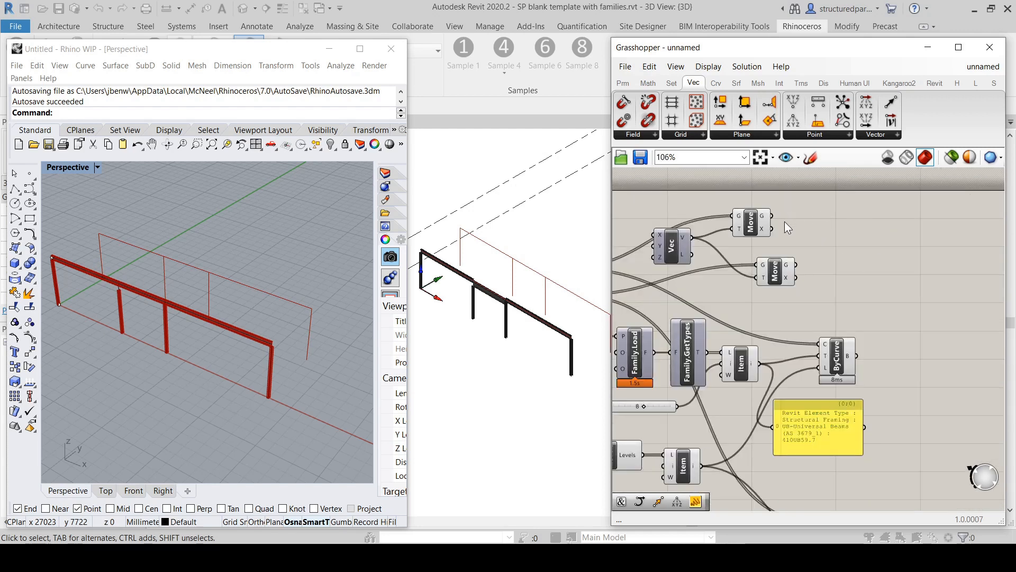
click(718, 83)
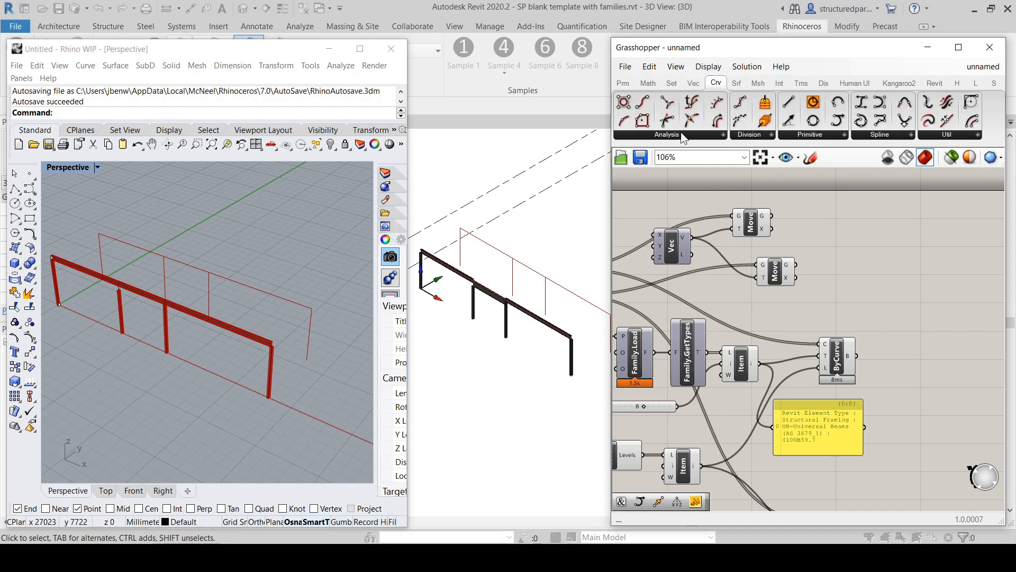
click(748, 135)
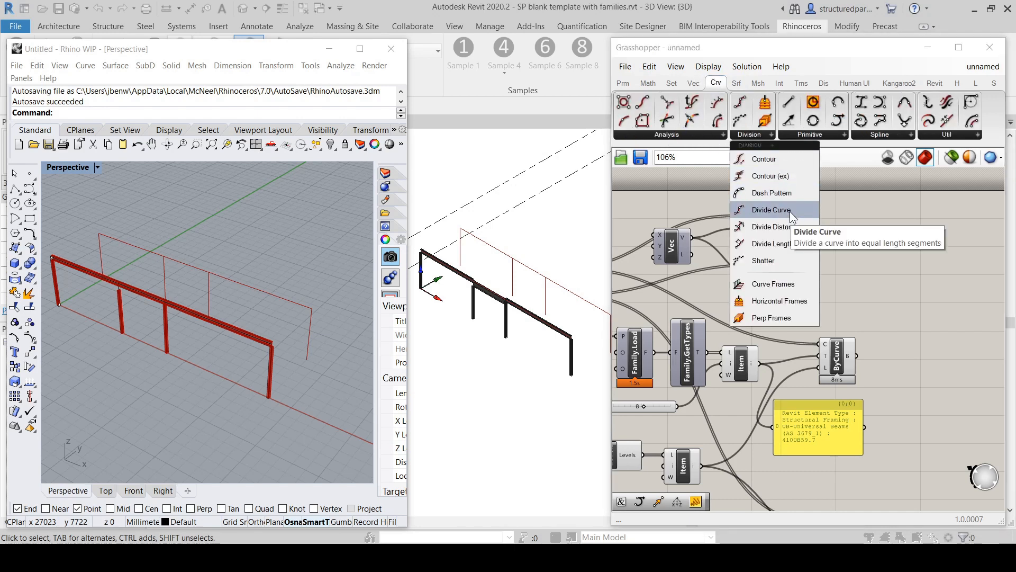
drag(789, 210, 903, 248)
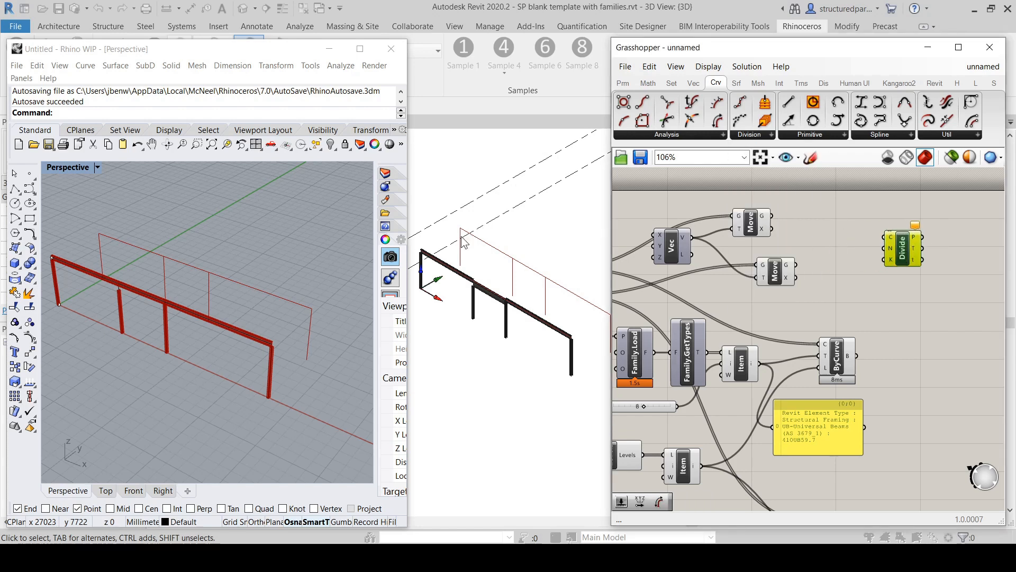
click(909, 259)
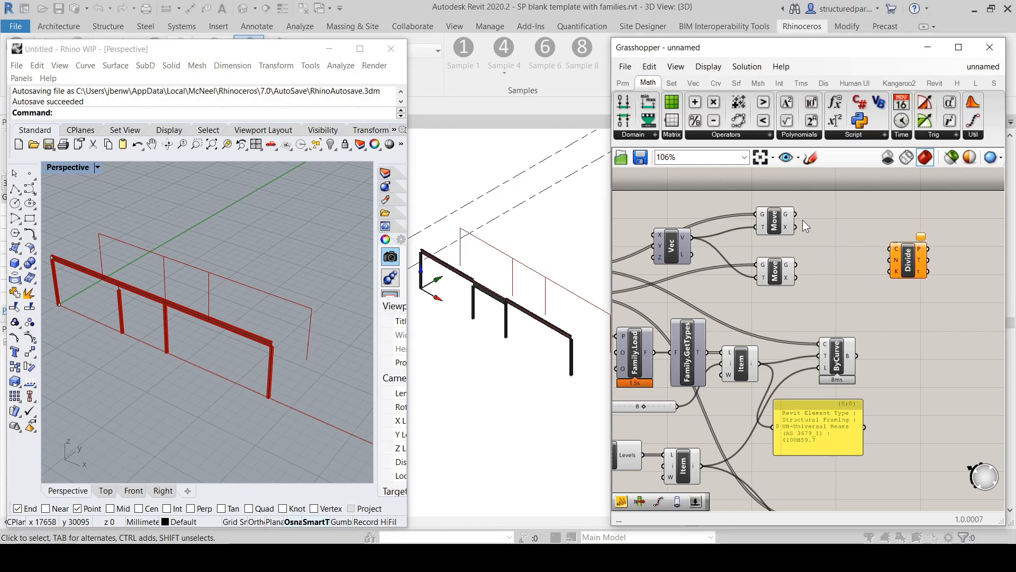
Add a curve Length component beside the upper Move and feed it that Move's Geometry output.
click(715, 83)
drag(715, 121, 847, 241)
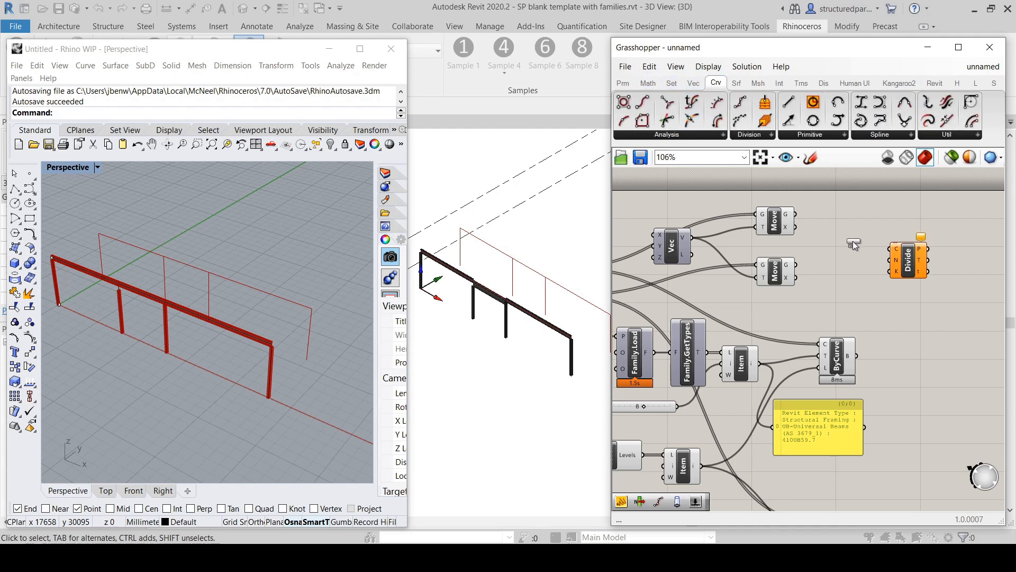
drag(796, 214, 838, 241)
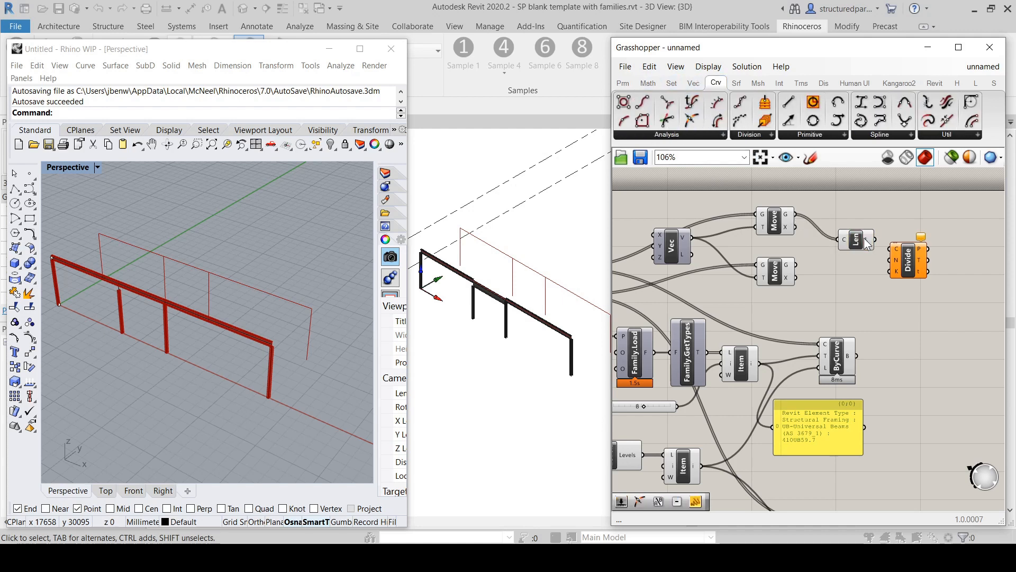
mouse_move(868, 240)
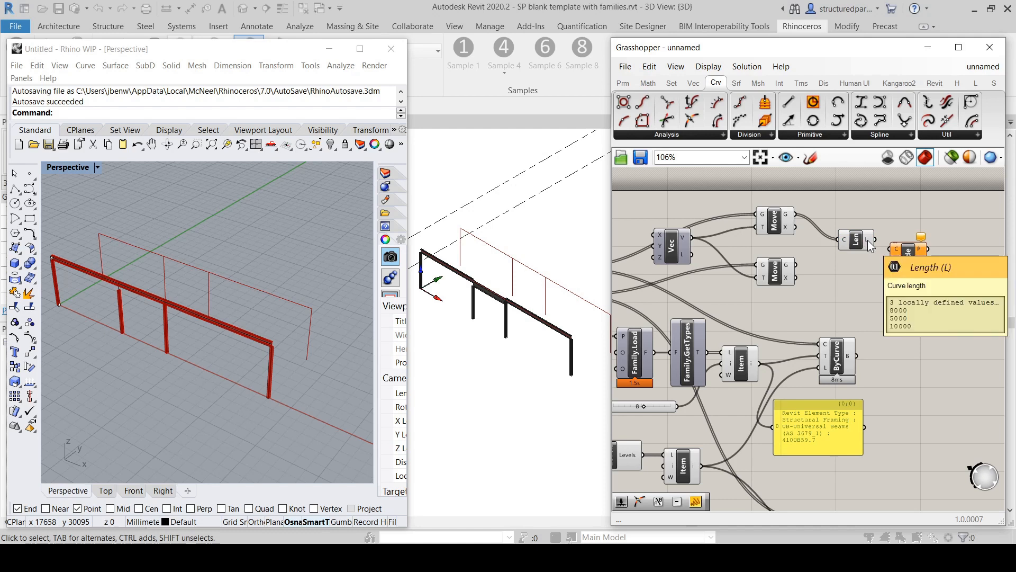
drag(857, 243, 844, 224)
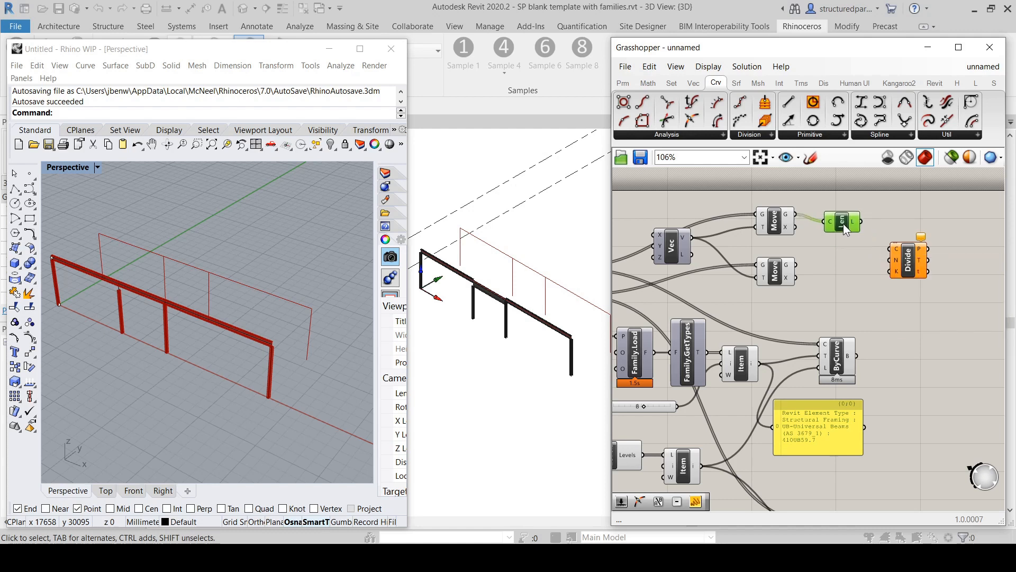
click(844, 251)
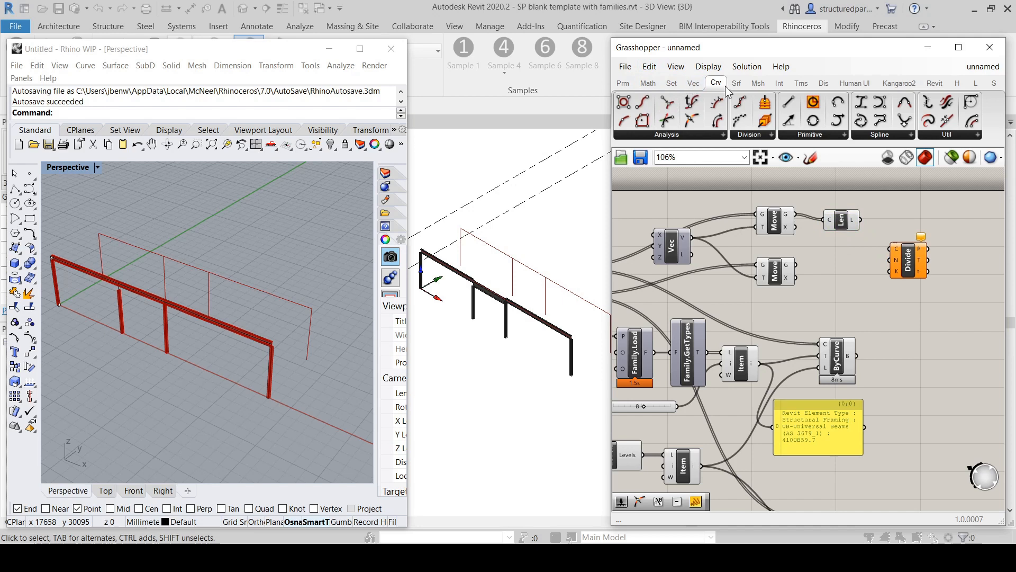
Add a Division component before Divide Curve and a panel below it containing 2800.
click(648, 83)
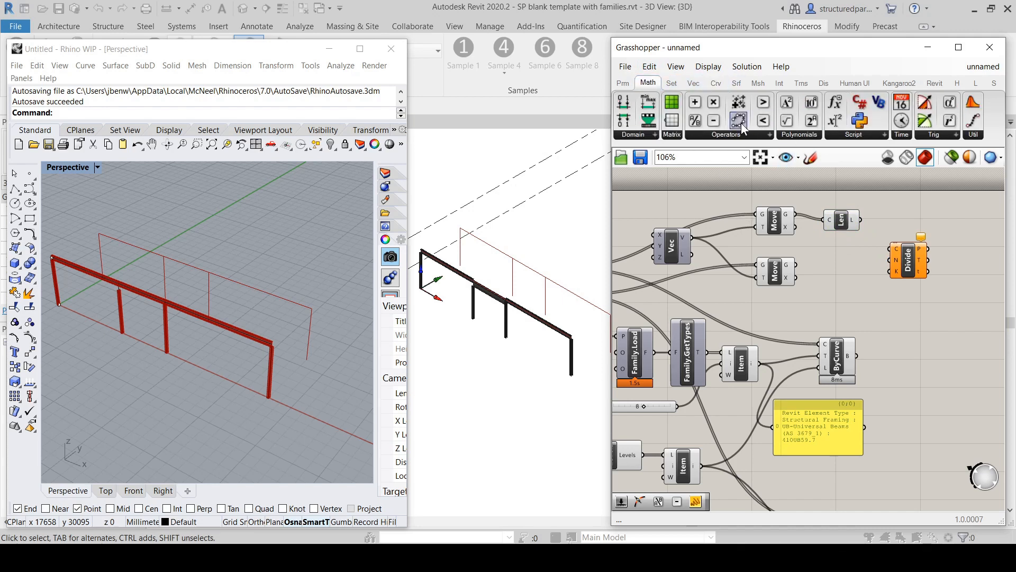
drag(694, 121, 919, 249)
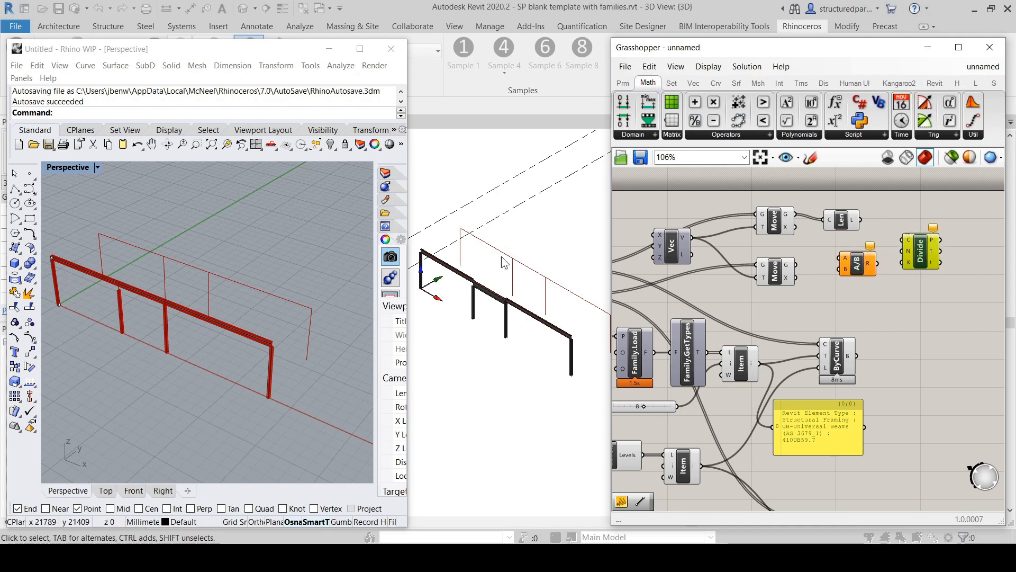
double_click(843, 287)
text(pane)
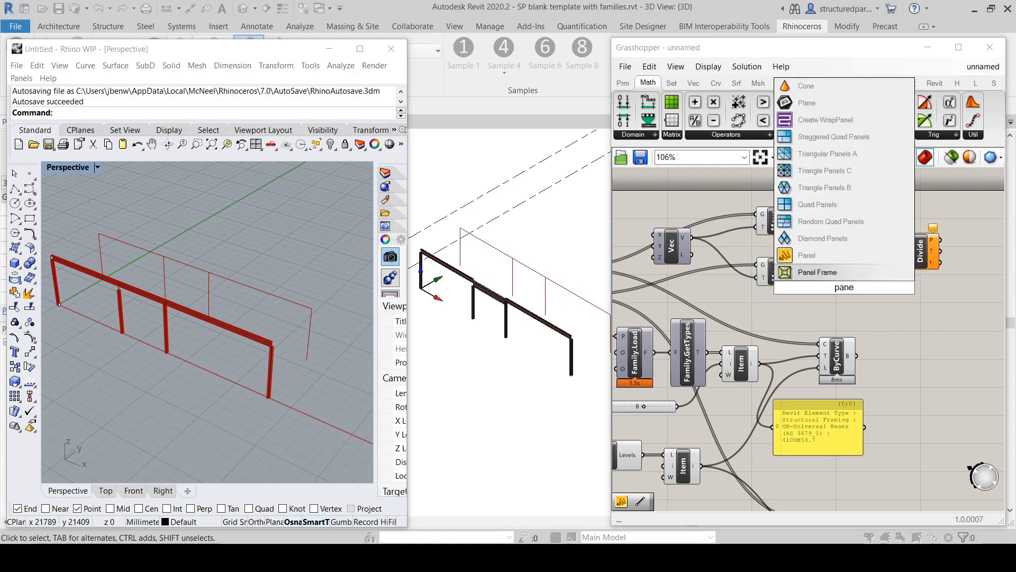
click(820, 259)
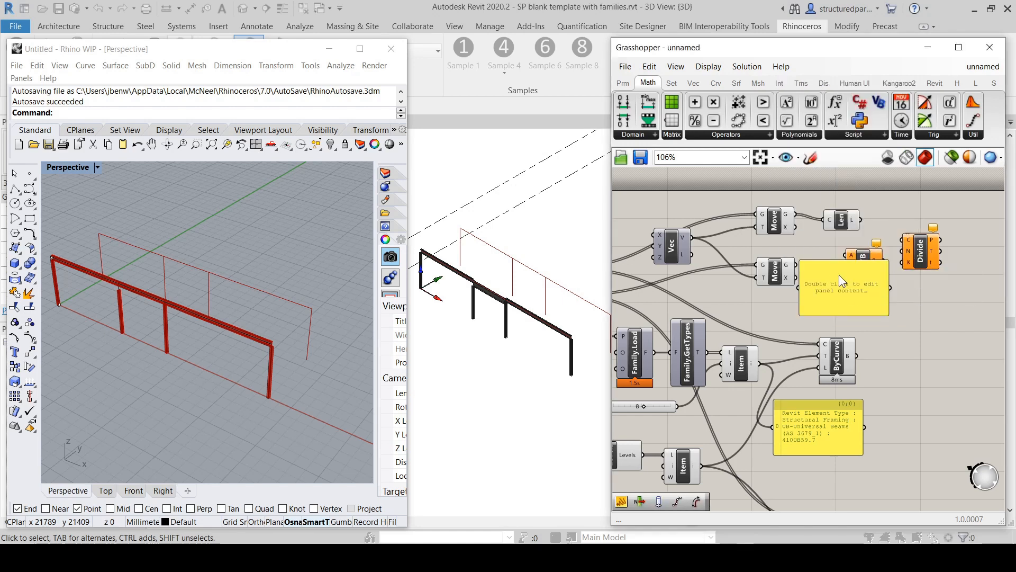
double_click(849, 313)
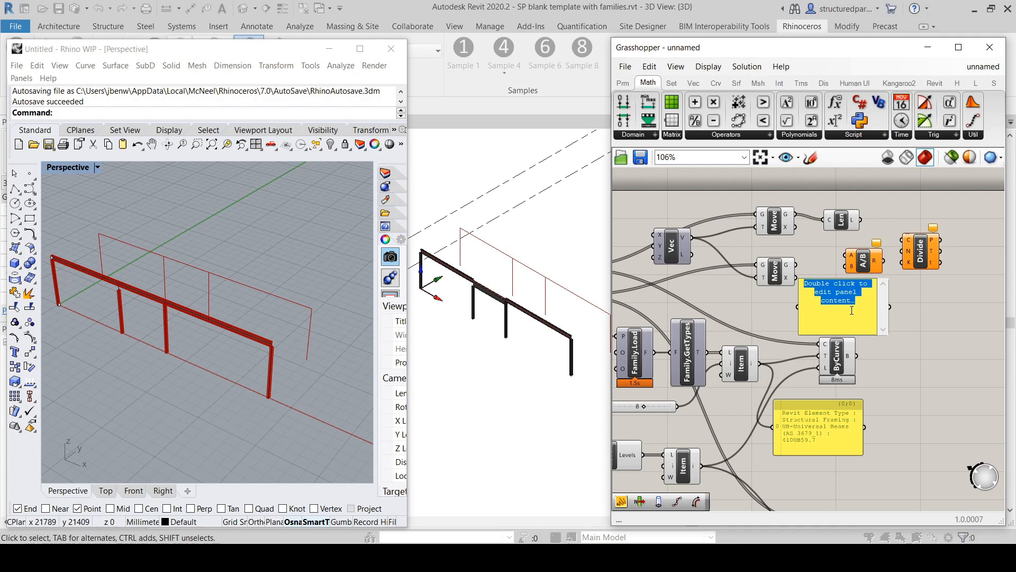
text(2800)
click(948, 321)
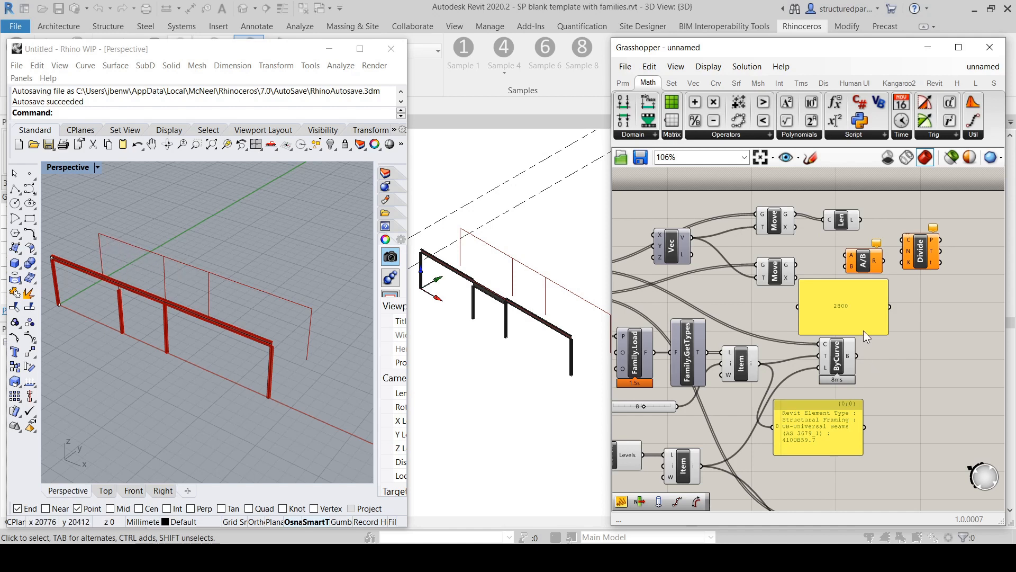
Shrink the 2800 panel, then wire the curve Length output to Division's A input and the panel to its B input.
drag(853, 279, 846, 326)
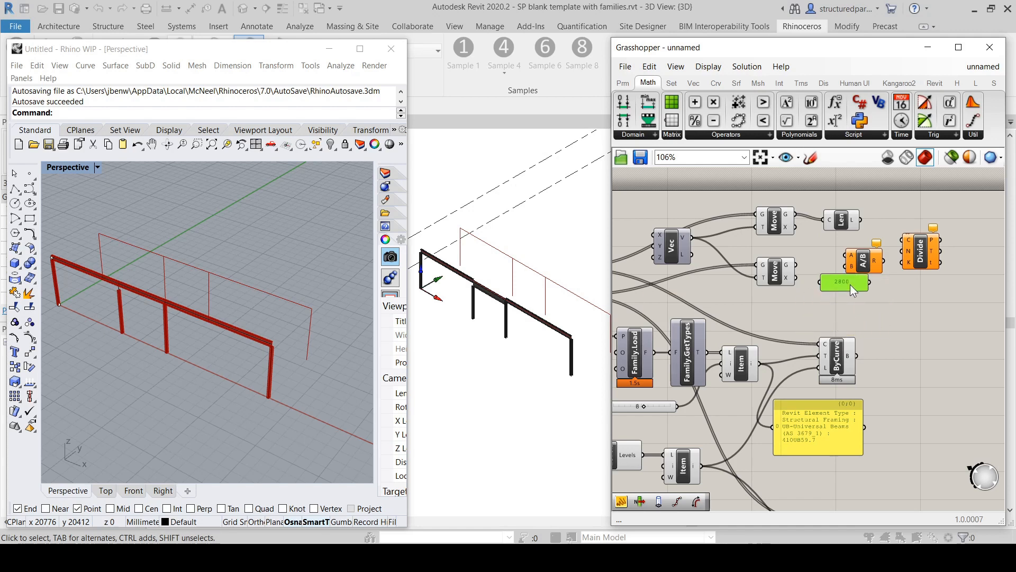
drag(798, 305, 807, 300)
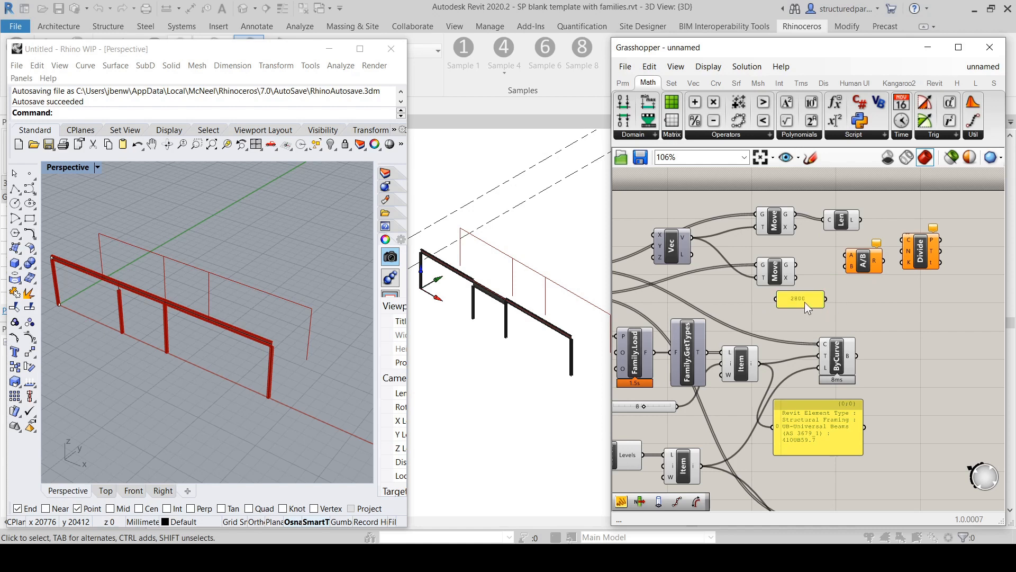
drag(921, 253, 936, 251)
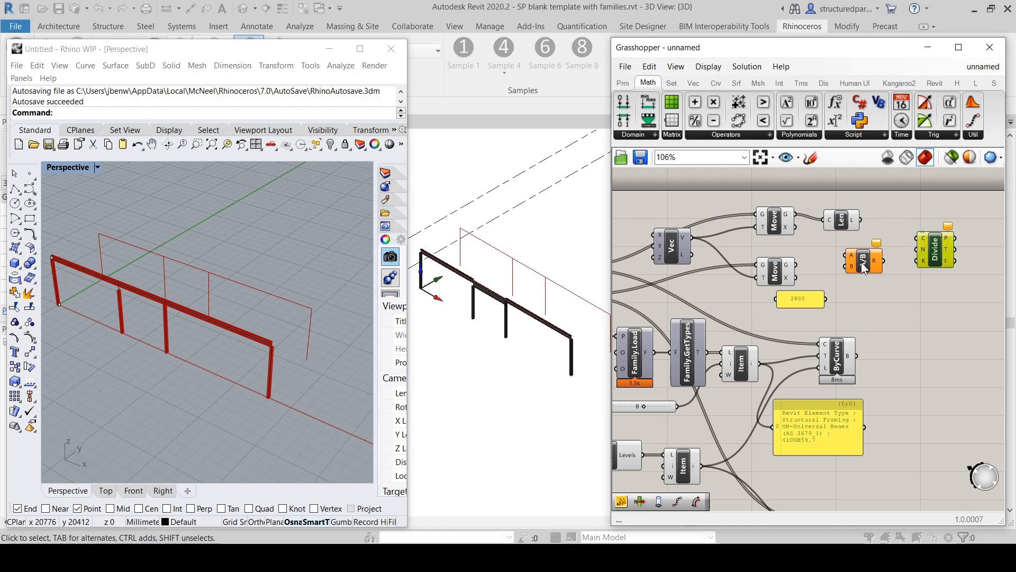
drag(863, 261, 868, 261)
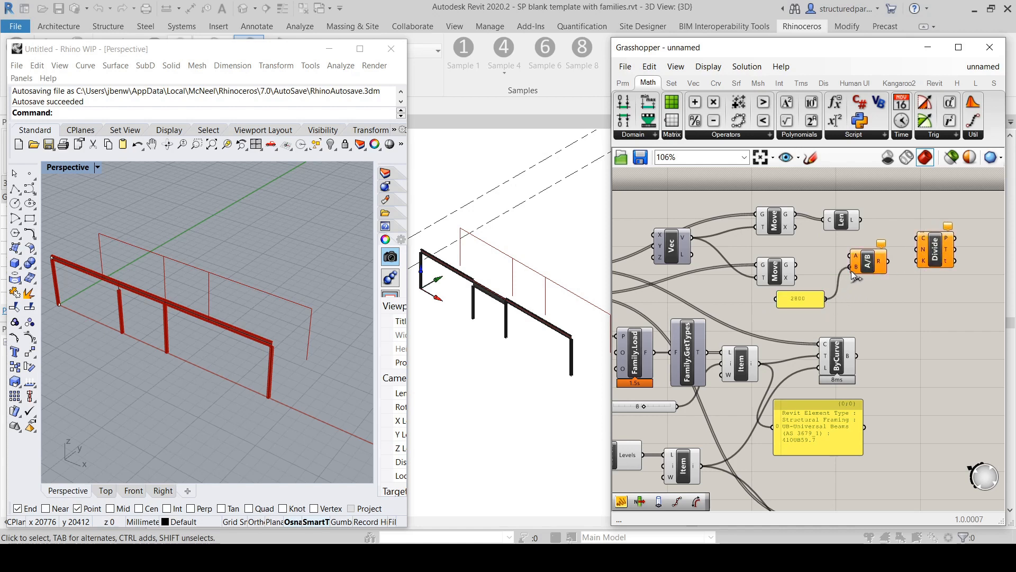
drag(860, 220, 855, 255)
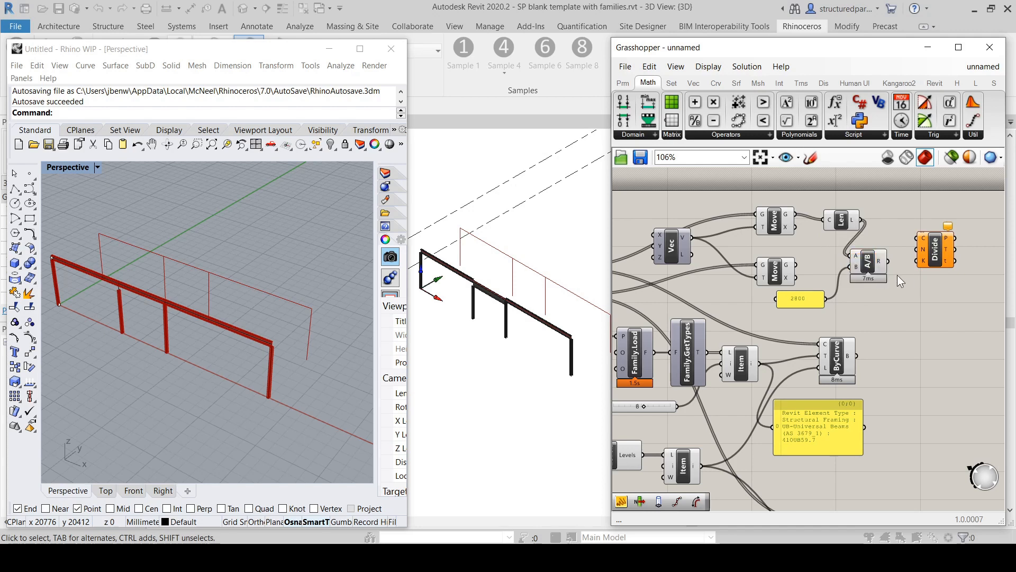
Add a Round component for the Division result and connect its Ceiling output to Divide Curve's N input.
mouse_move(879, 262)
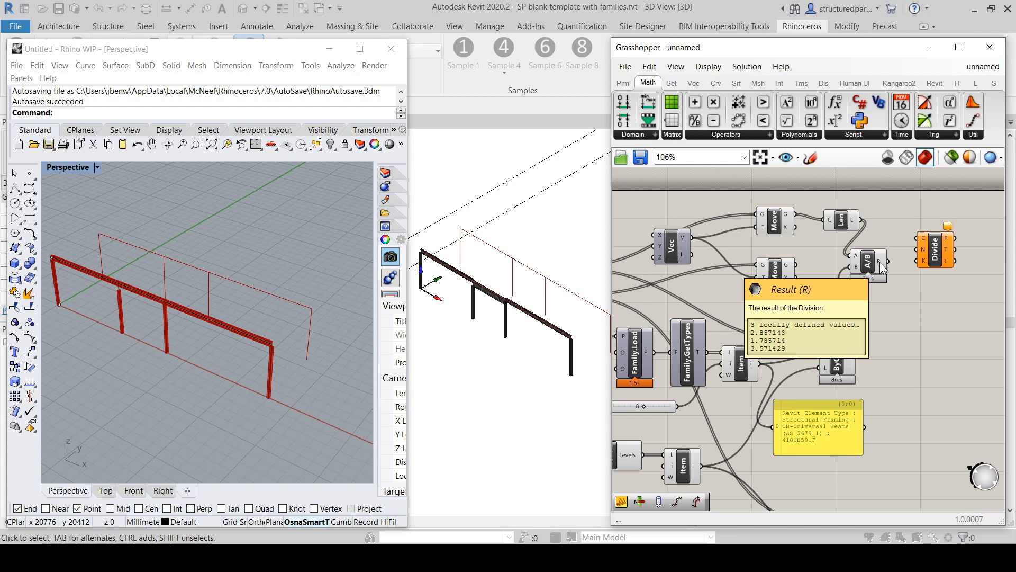
double_click(885, 300)
text(roun)
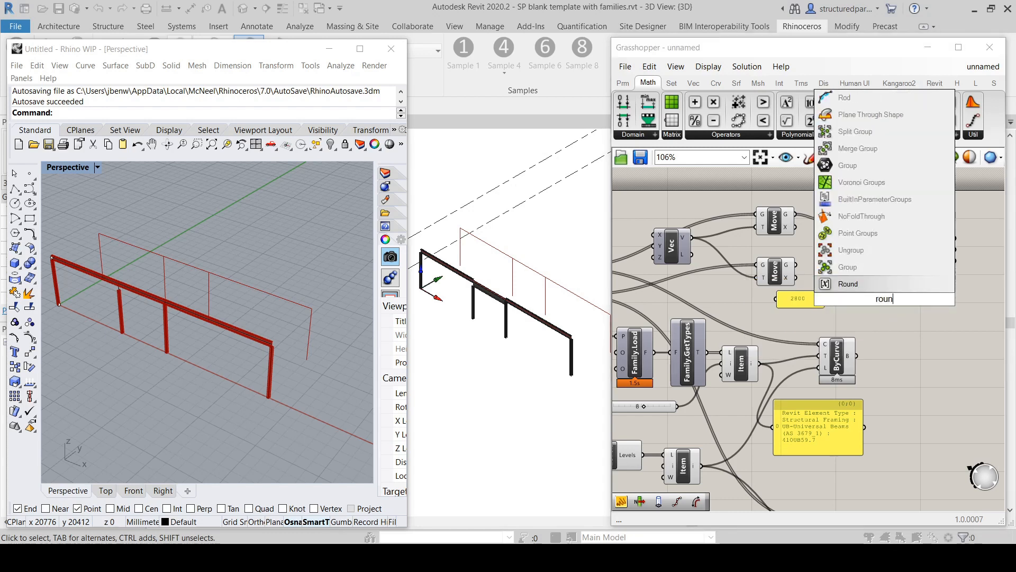
key(Return)
drag(889, 261, 893, 316)
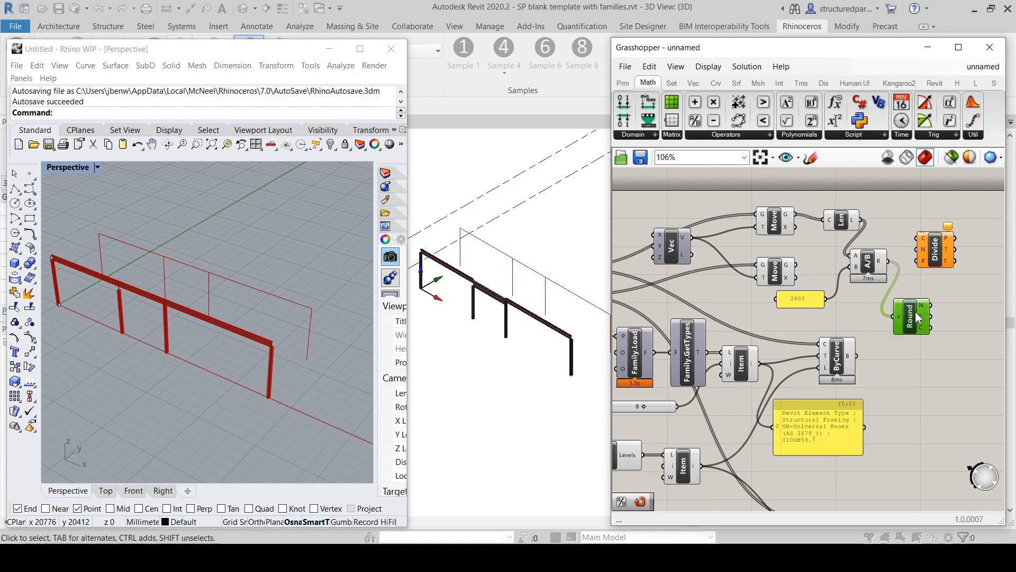
mouse_move(920, 305)
mouse_move(925, 329)
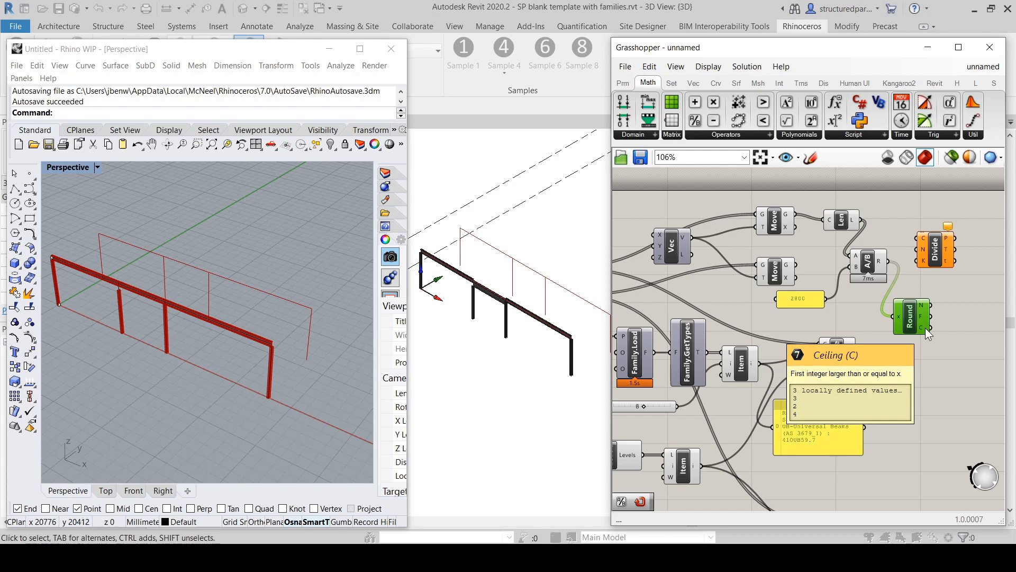
drag(925, 328, 959, 263)
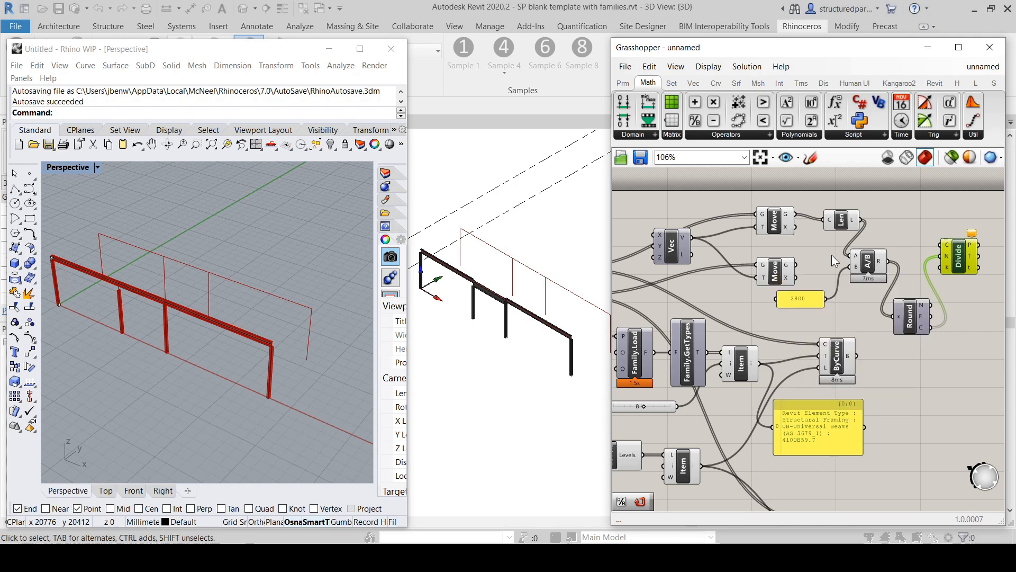
Connect the upper Move's Geometry output to Divide Curve's C input and highlight the resulting division points.
mouse_move(856, 224)
mouse_move(881, 263)
click(882, 222)
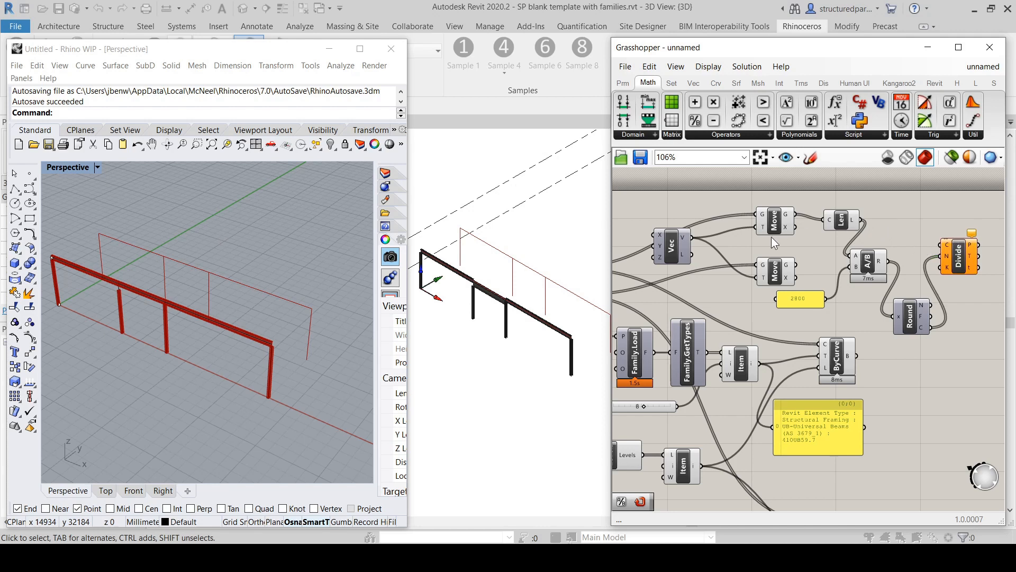
click(779, 222)
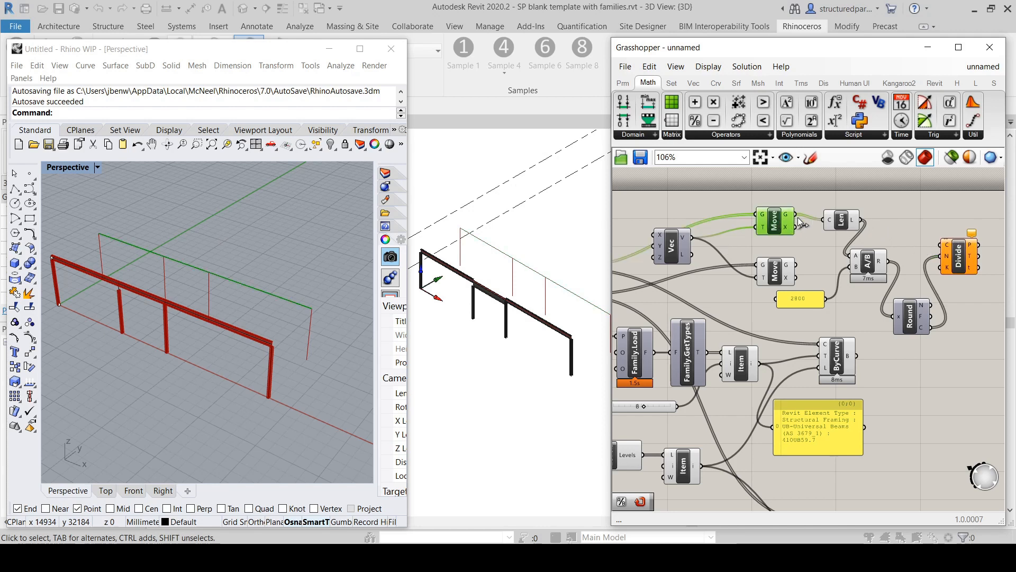
drag(860, 220, 942, 243)
click(959, 258)
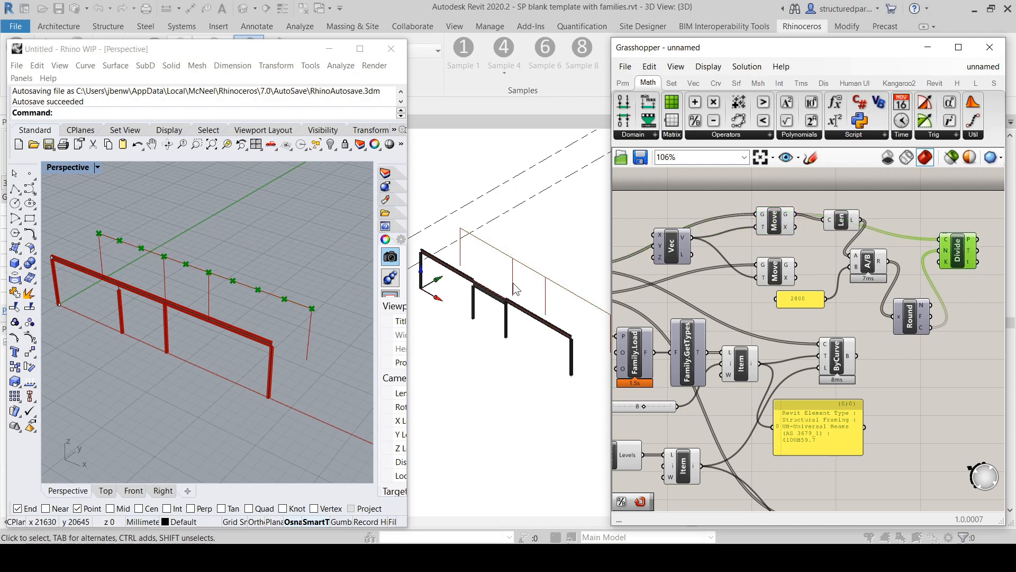
Set the division spacing panel to 1800 and highlight the Divide Curve points in the Rhino preview.
click(815, 299)
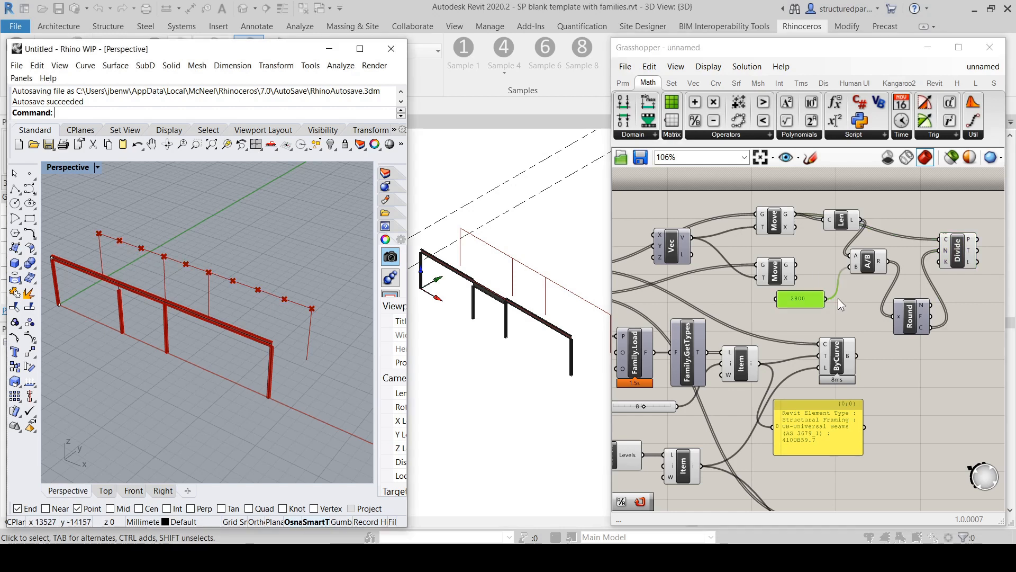
double_click(804, 300)
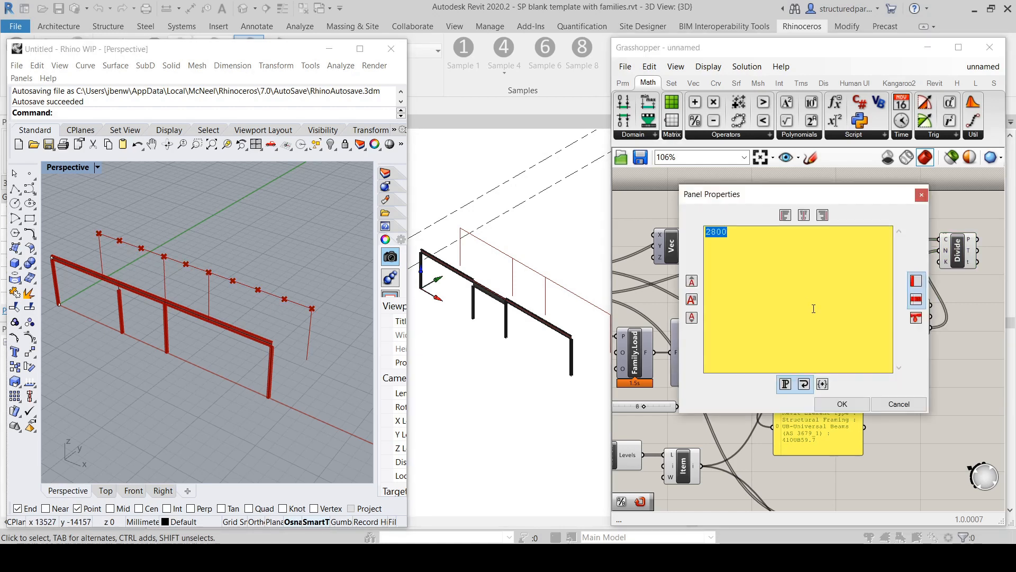
text(180)
click(864, 400)
click(958, 252)
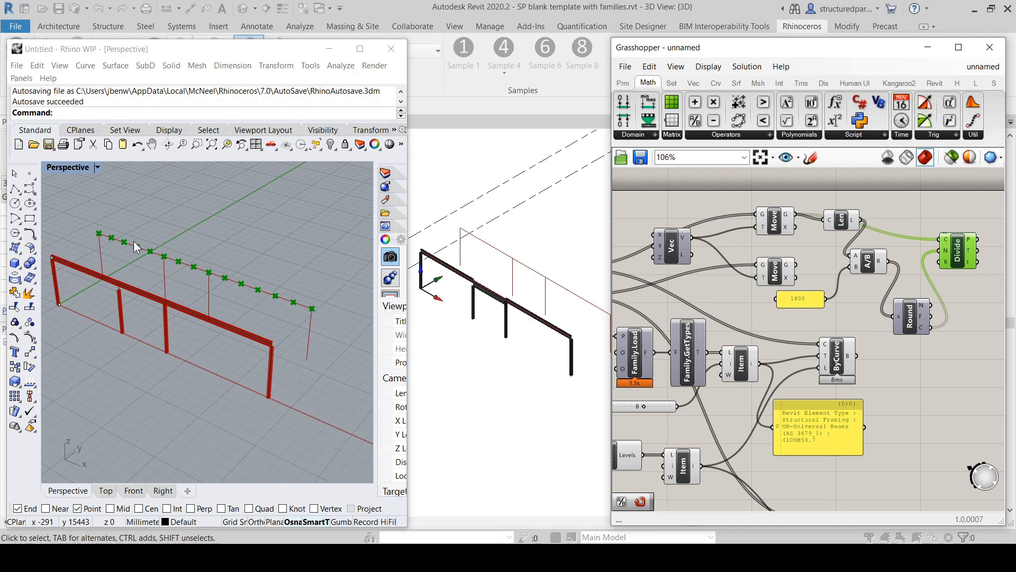
Set the division spacing panel to 2800 and highlight the upper Divide Curve's points in the Rhino preview.
double_click(799, 299)
text(2800)
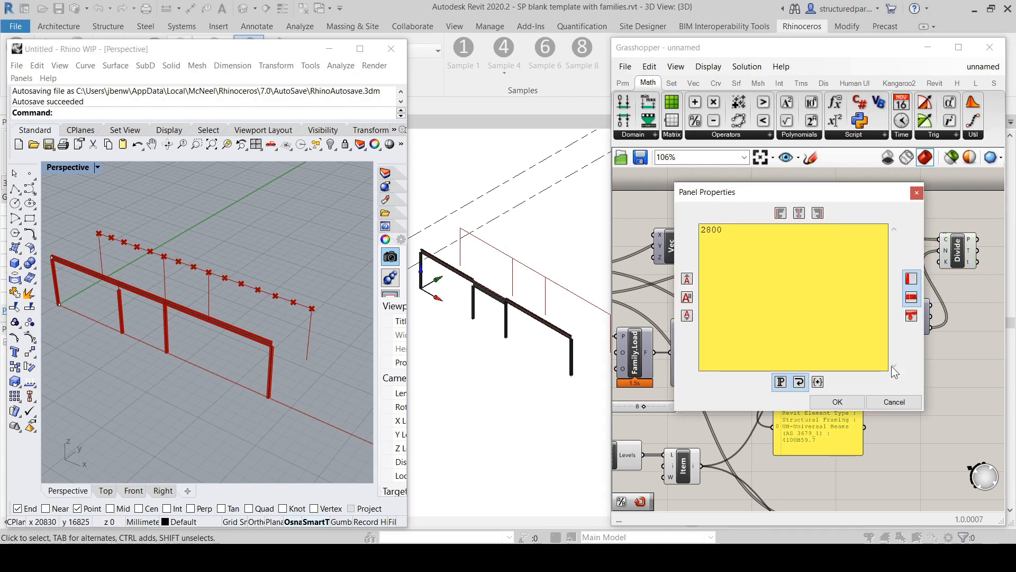
click(837, 401)
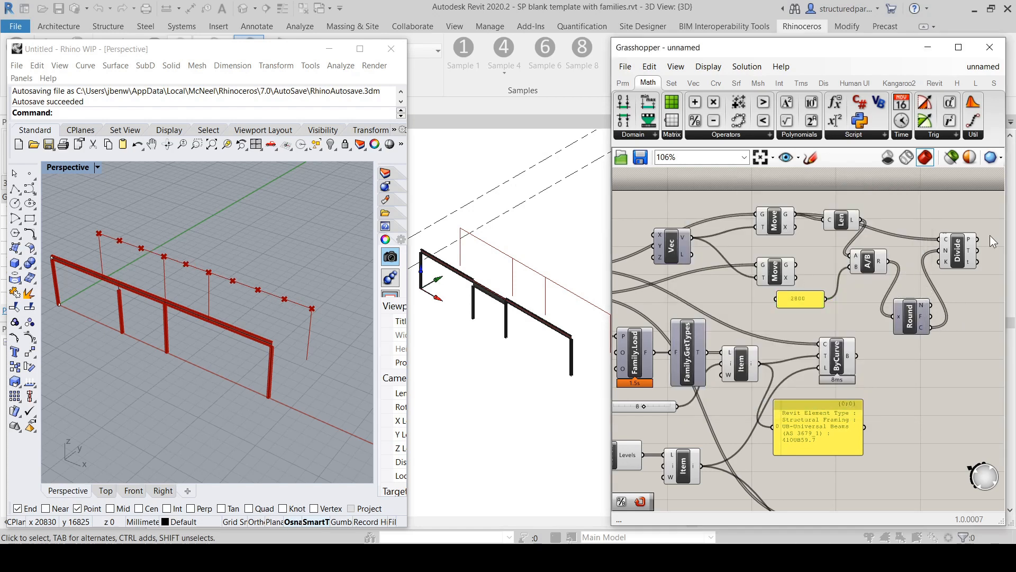
drag(960, 249, 967, 258)
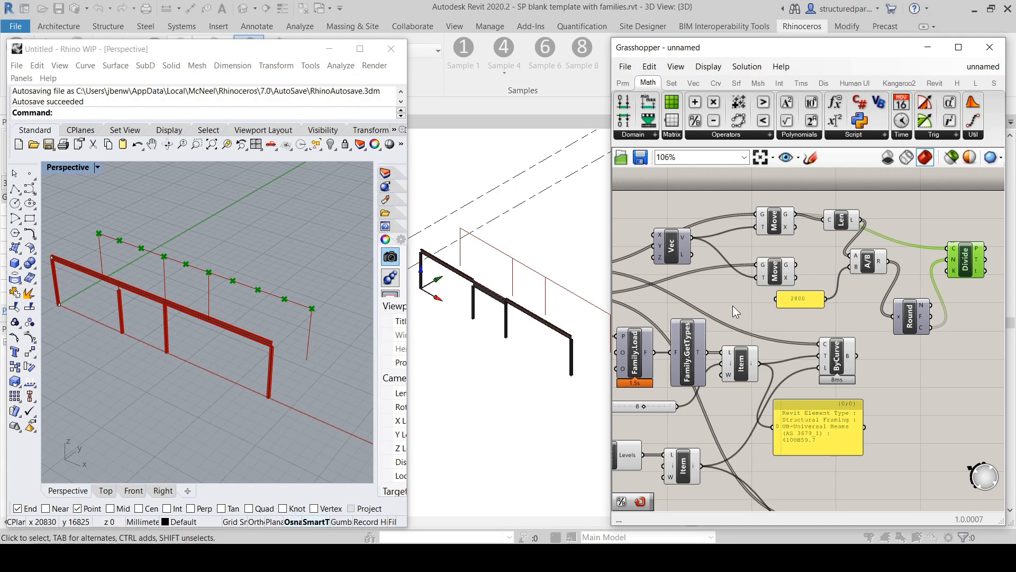
Duplicate the Divide Curve component, connect the original beam Crv parameter to the copy's C input, and highlight its points.
click(936, 367)
drag(965, 268, 982, 379)
click(860, 314)
scroll(859, 315, down, 4)
scroll(839, 328, up, 2)
drag(661, 267, 946, 328)
click(959, 338)
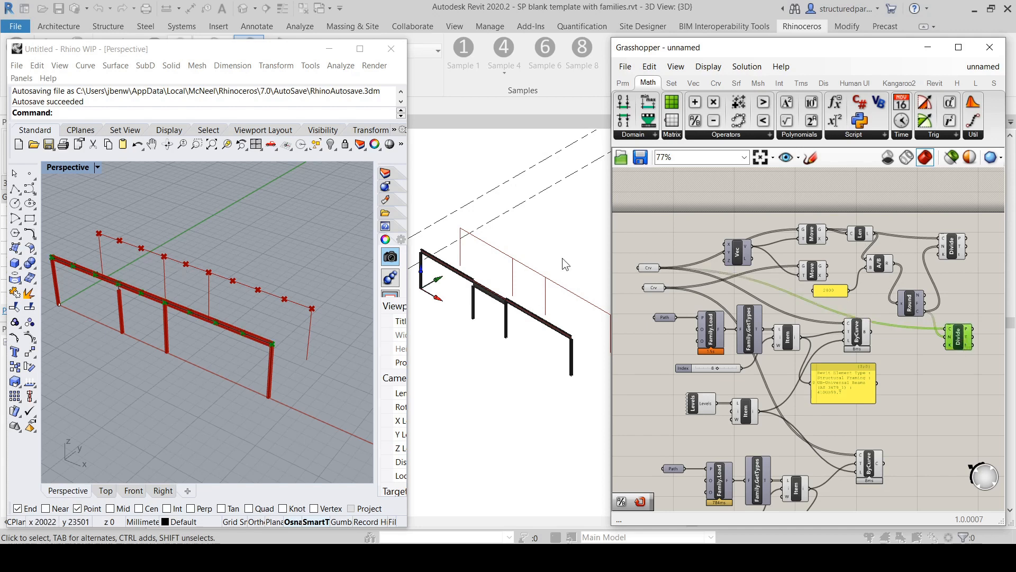
Add a Line component and connect the Points outputs of the two Divide Curve components to its A and B inputs.
double_click(982, 310)
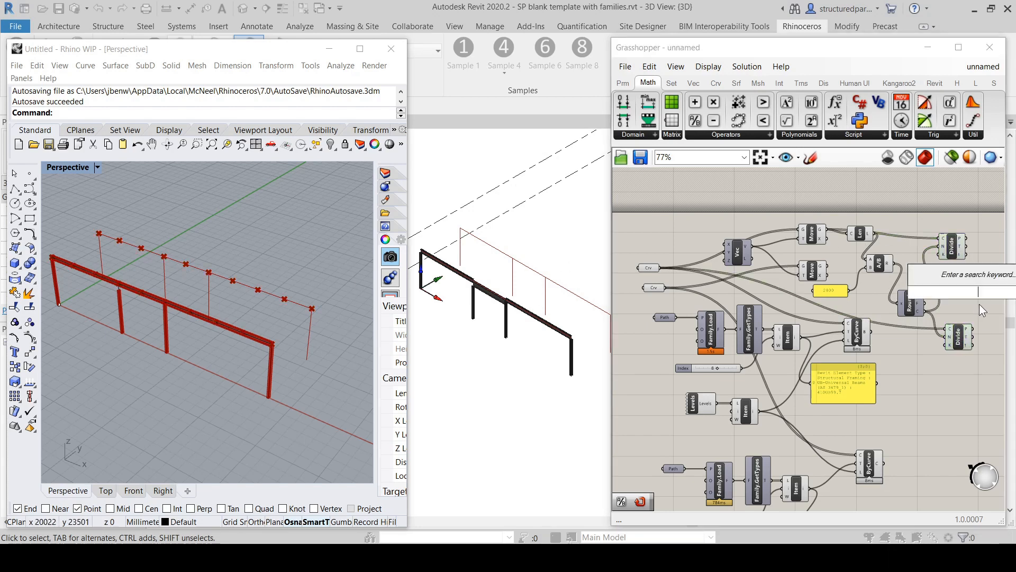
text(line)
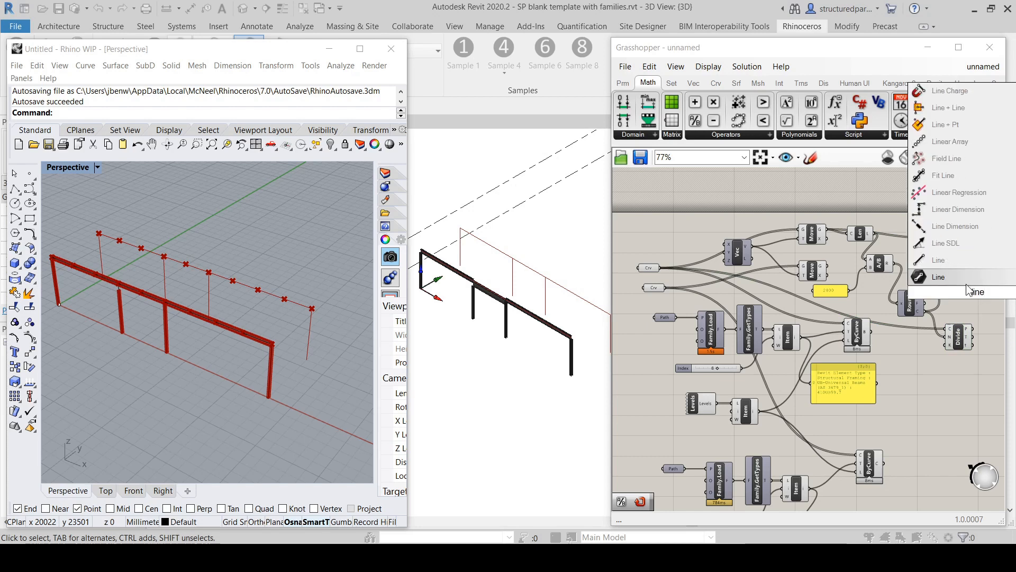
click(958, 280)
drag(979, 301, 985, 292)
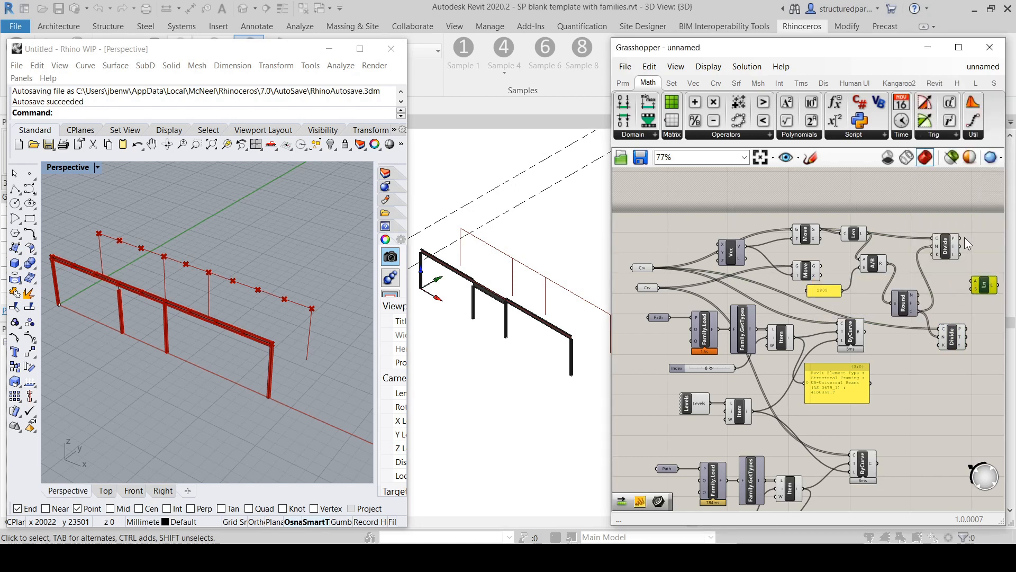
drag(963, 239, 973, 281)
drag(966, 329, 978, 293)
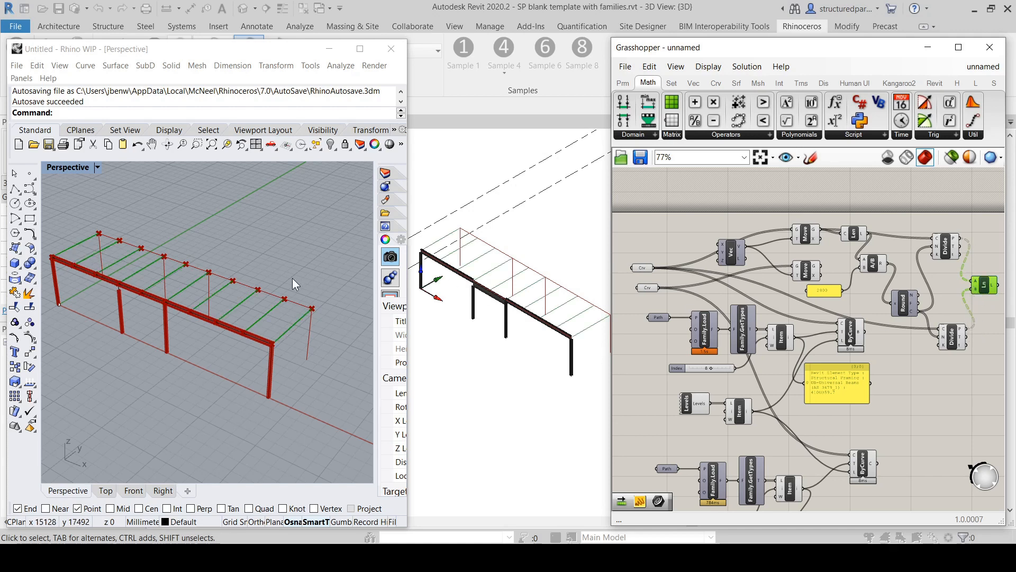
click(883, 357)
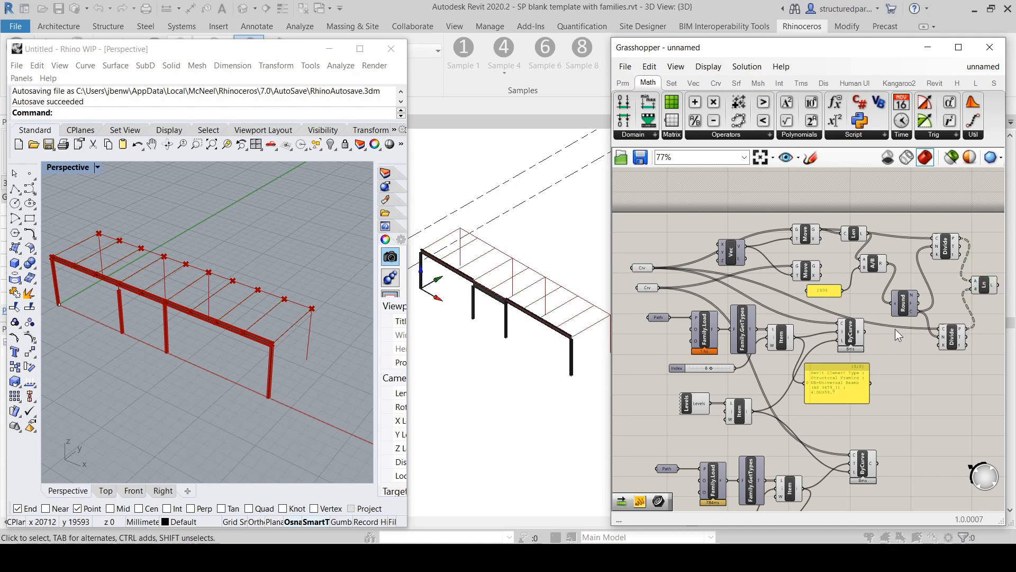
Duplicate the beam AddBeam.ByCurve component and place the copy below the second Divide Curve.
scroll(907, 354, down, 2)
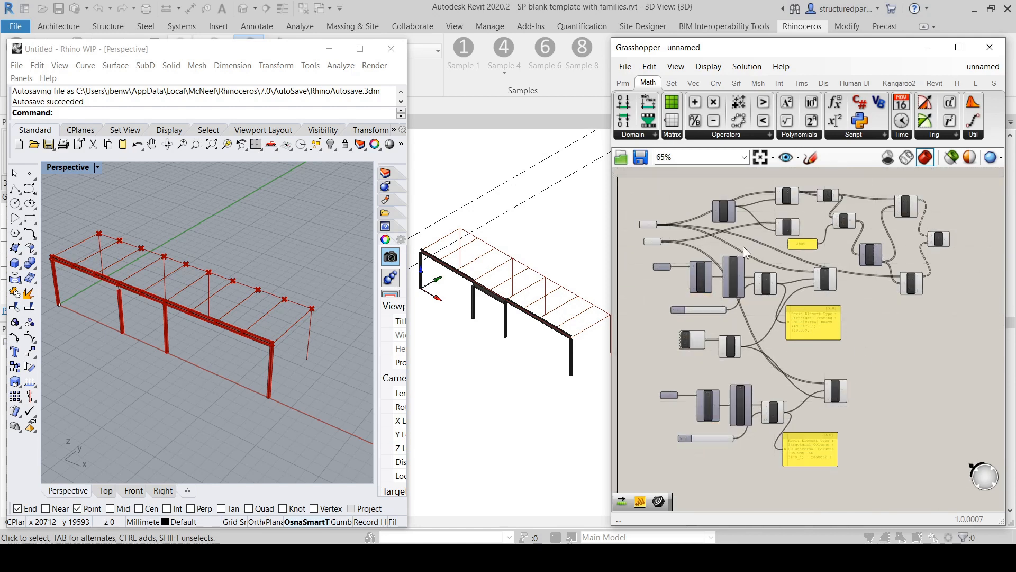
scroll(719, 258, up, 2)
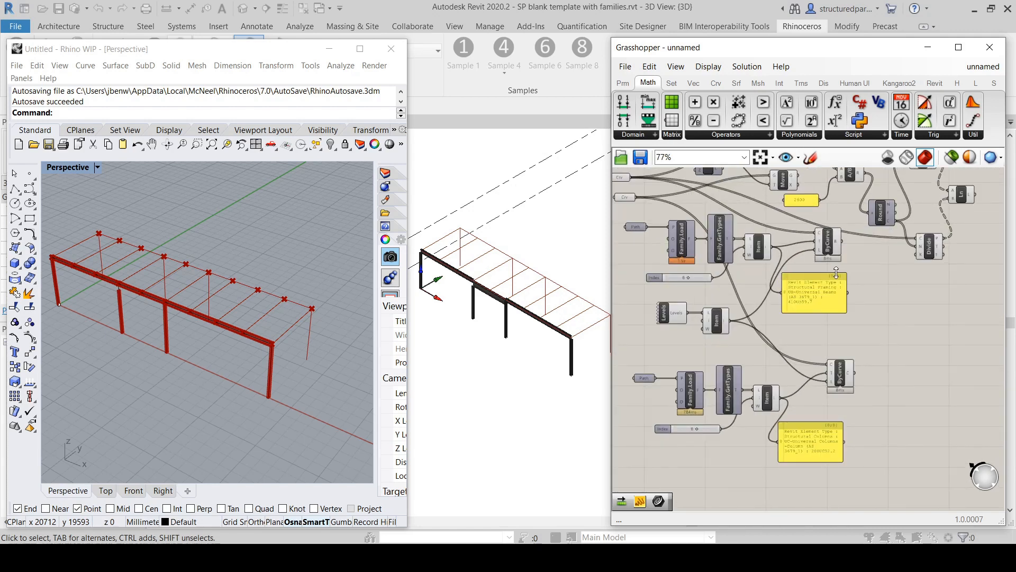
drag(860, 334, 679, 280)
drag(827, 247, 965, 324)
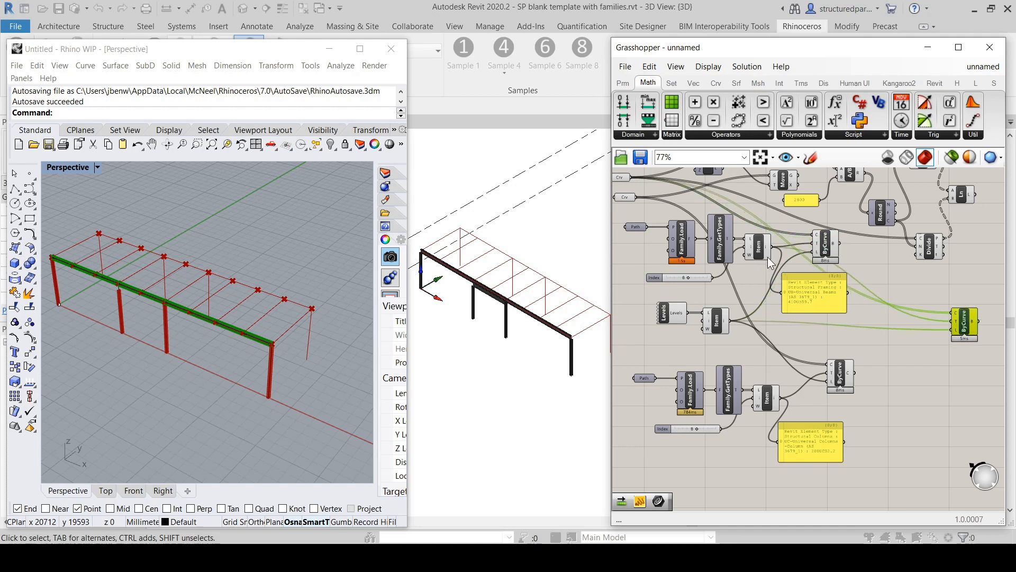
Duplicate the beam type List Item and connect the copy's output to the new AddBeam's T input.
click(760, 253)
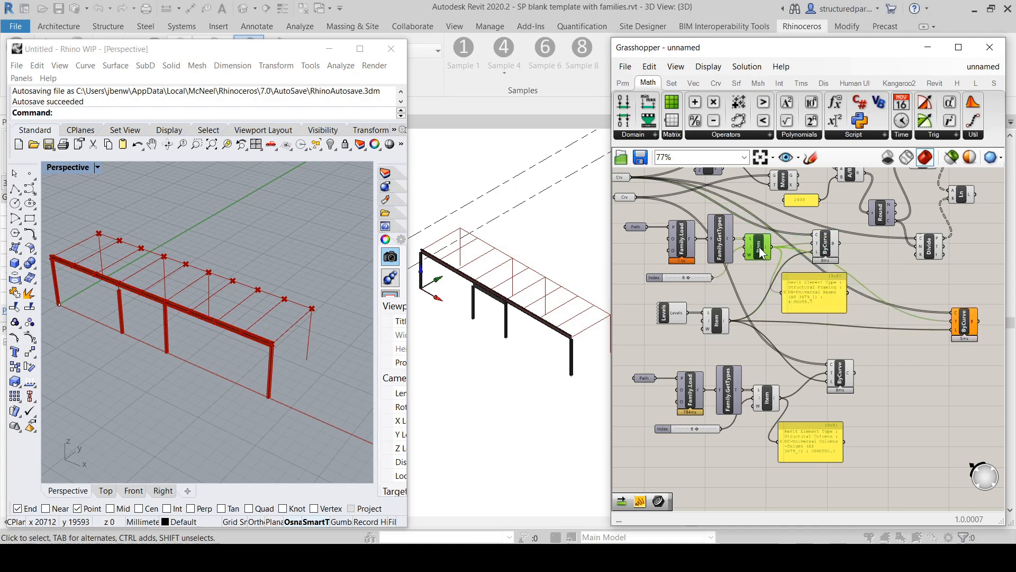
alt+drag(760, 253, 952, 321)
drag(897, 343, 900, 330)
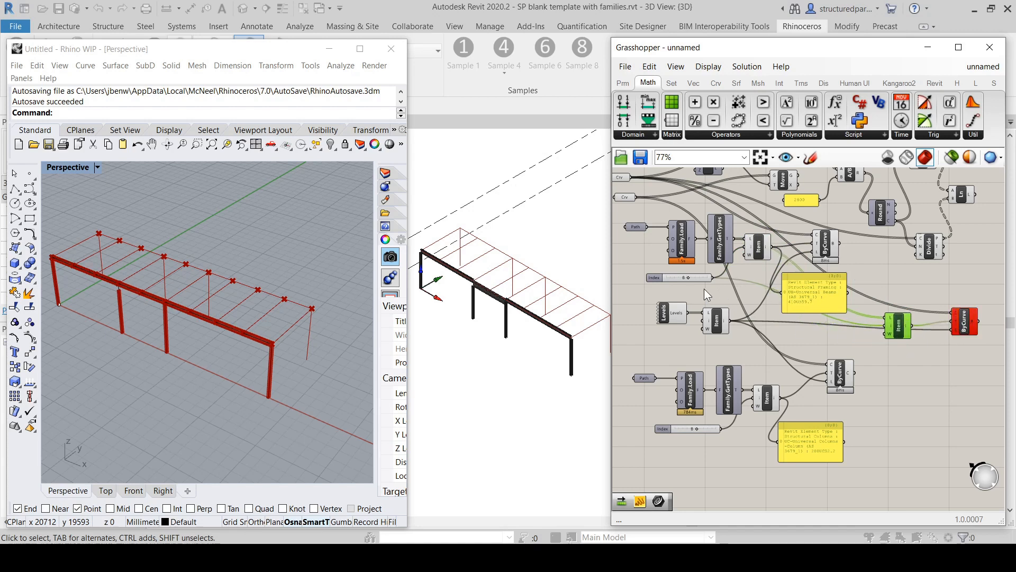
Duplicate the beam Index slider, connect the copy to the new List Item's index input, and set it to 12.
click(656, 279)
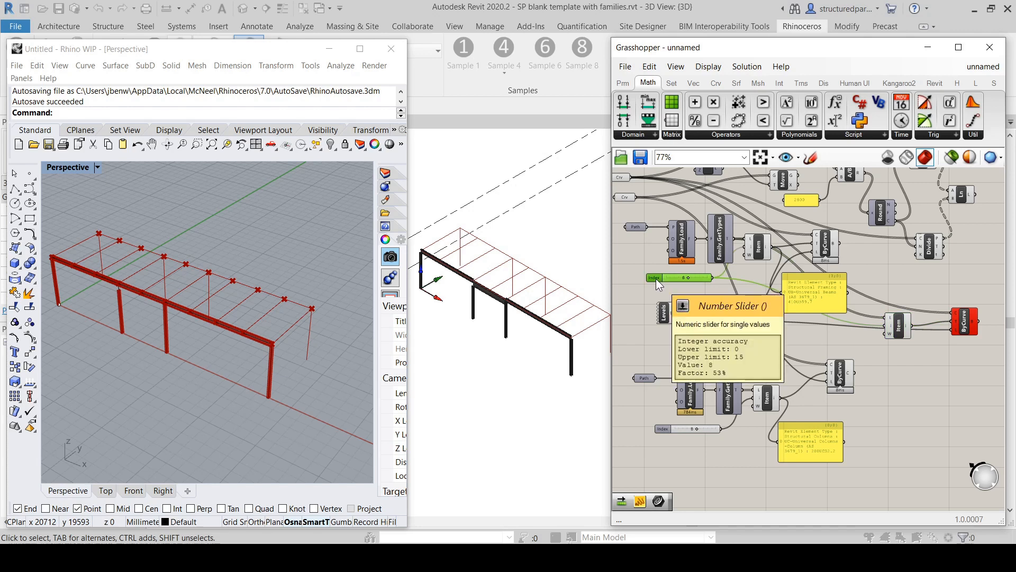
key(ctrl+c)
key(ctrl+v)
drag(868, 370, 911, 325)
drag(823, 344, 821, 334)
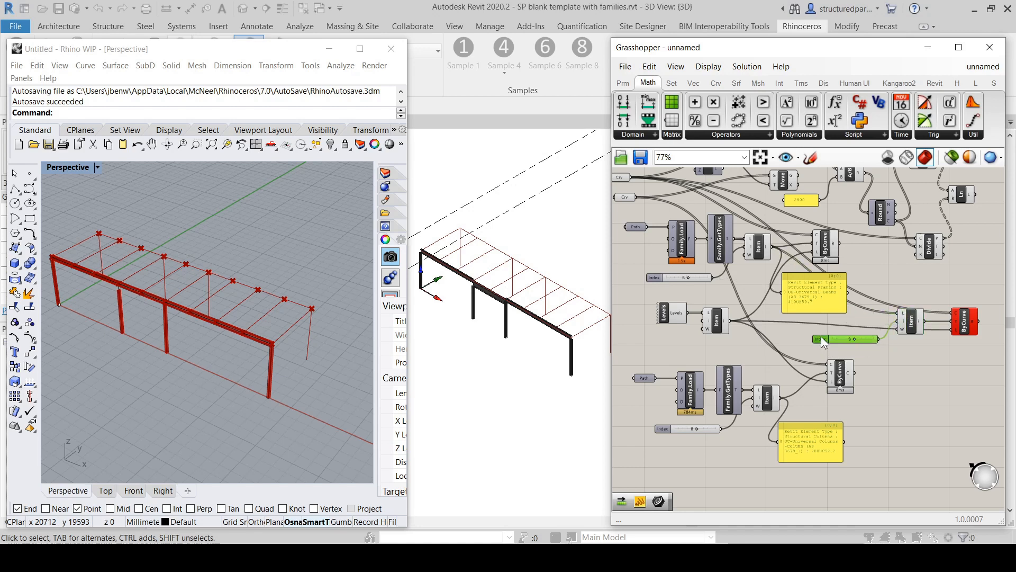
drag(849, 334, 862, 334)
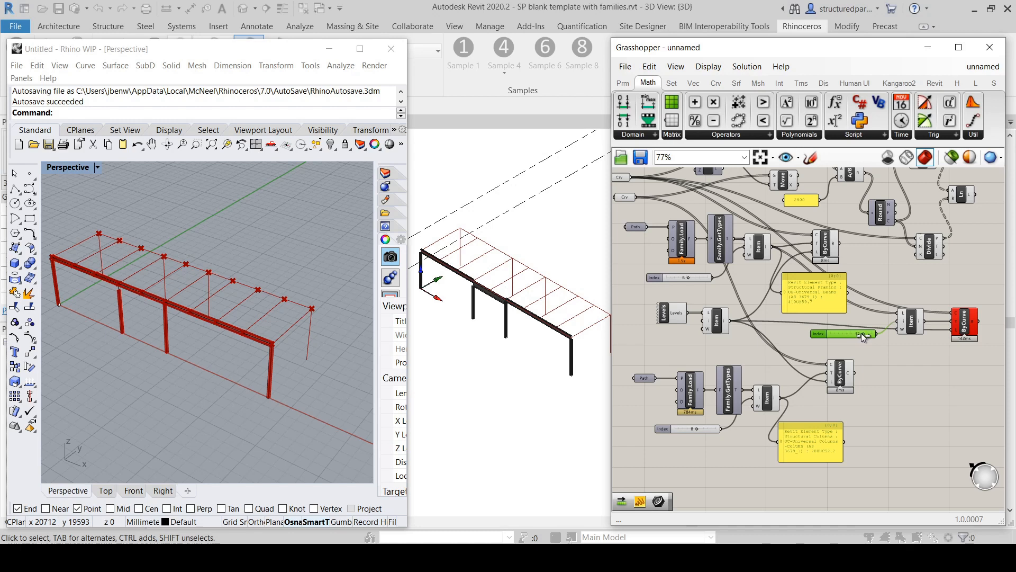
Flatten the Line component's output and connect it to the new AddBeam's C input.
click(971, 326)
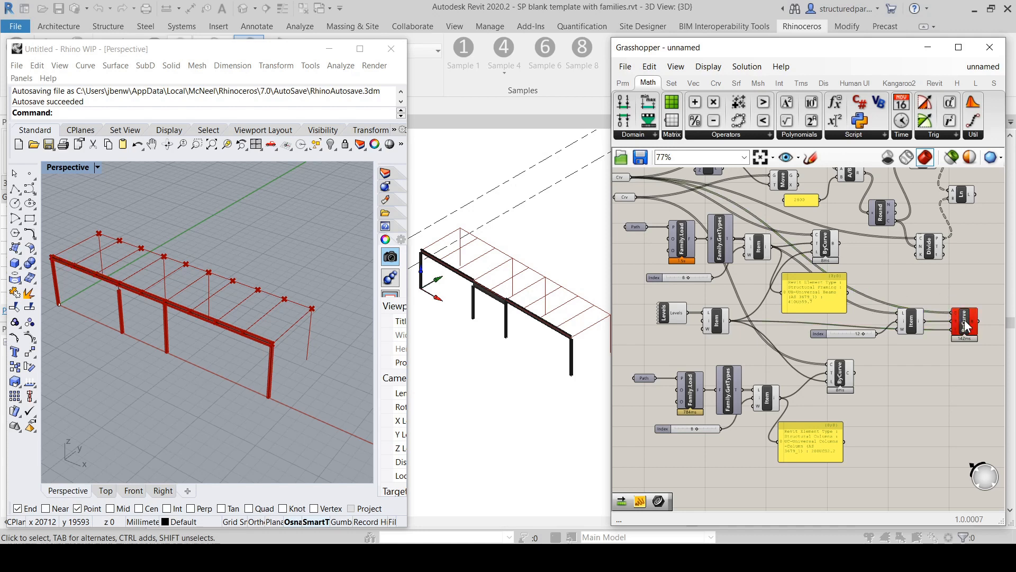
scroll(841, 353, down, 2)
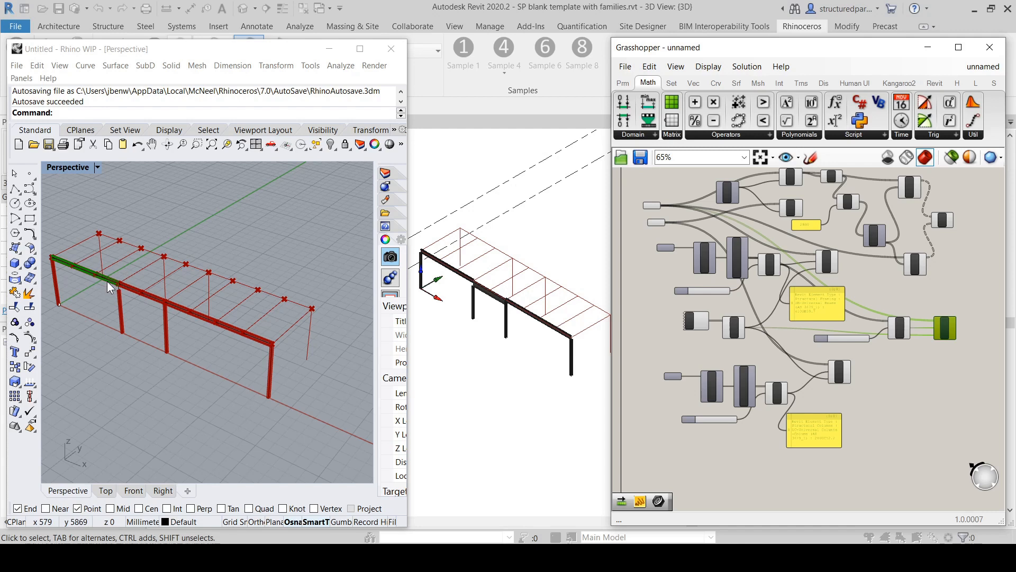
click(909, 294)
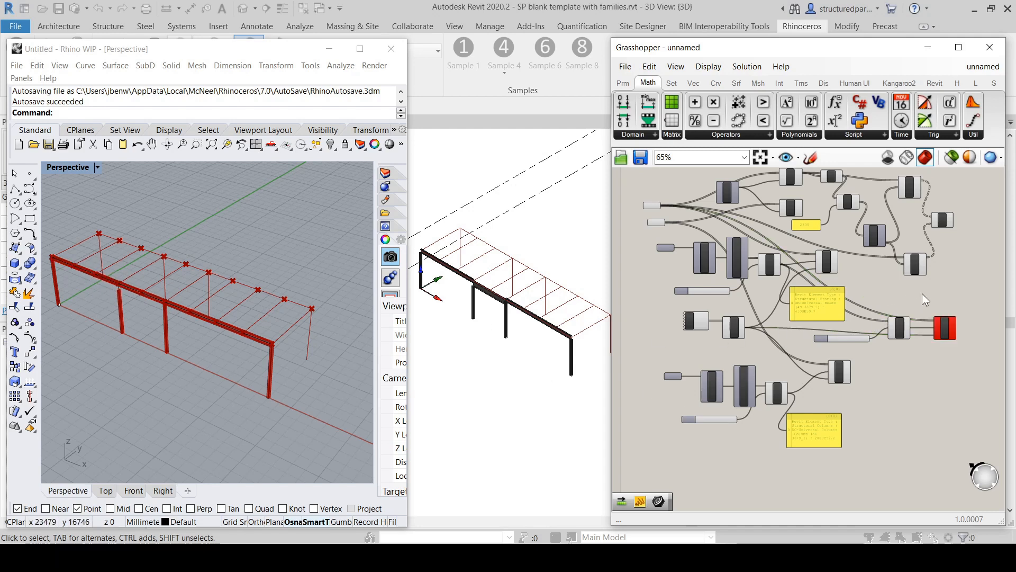
scroll(954, 312, up, 3)
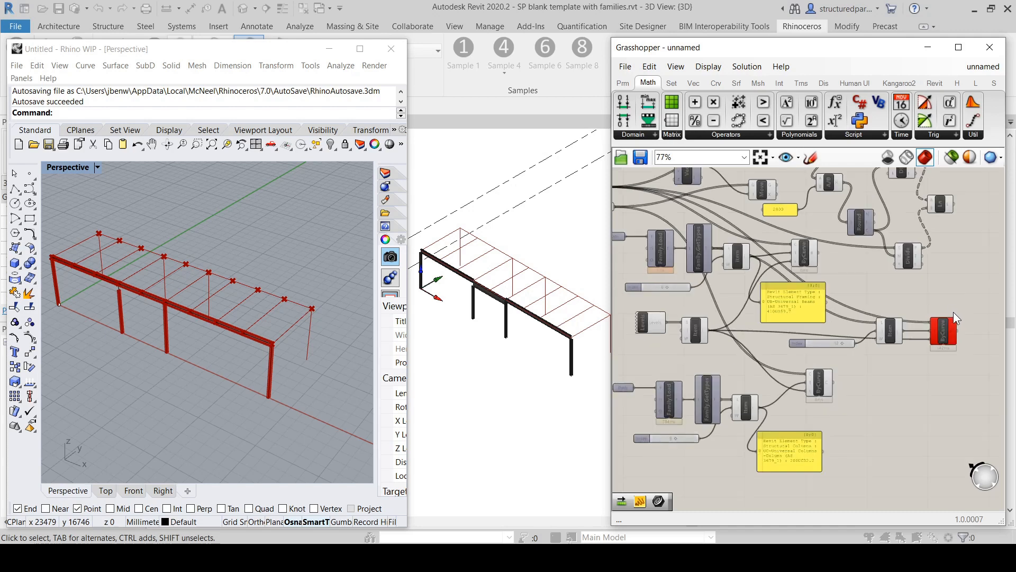
scroll(924, 285, down, 2)
click(929, 219)
scroll(938, 220, up, 8)
right_click(943, 218)
click(930, 267)
scroll(925, 224, down, 2)
drag(947, 217, 901, 410)
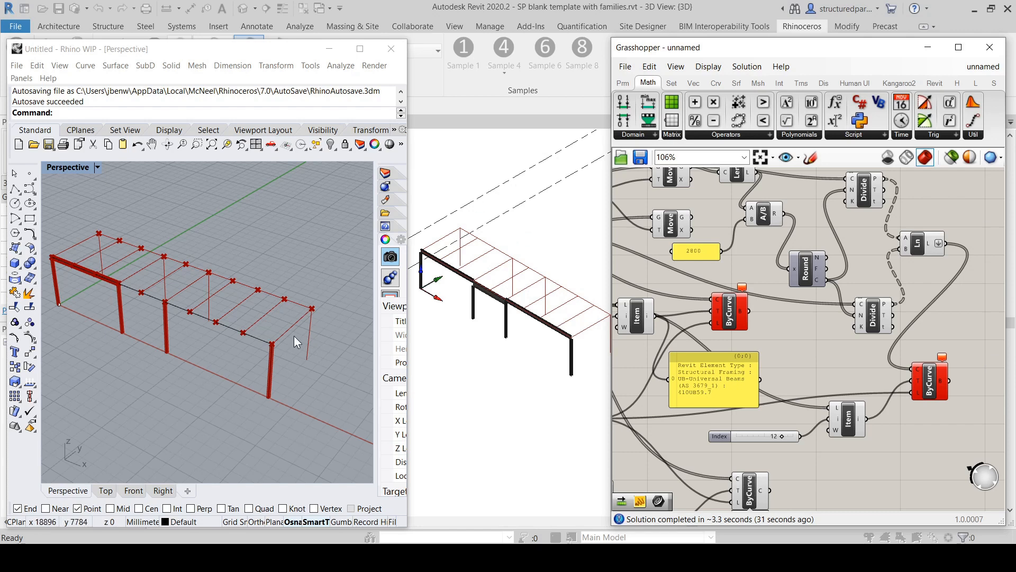
Switch to Revit, select all the generated beams and columns, unpin them, and delete them.
click(555, 227)
drag(388, 193, 603, 408)
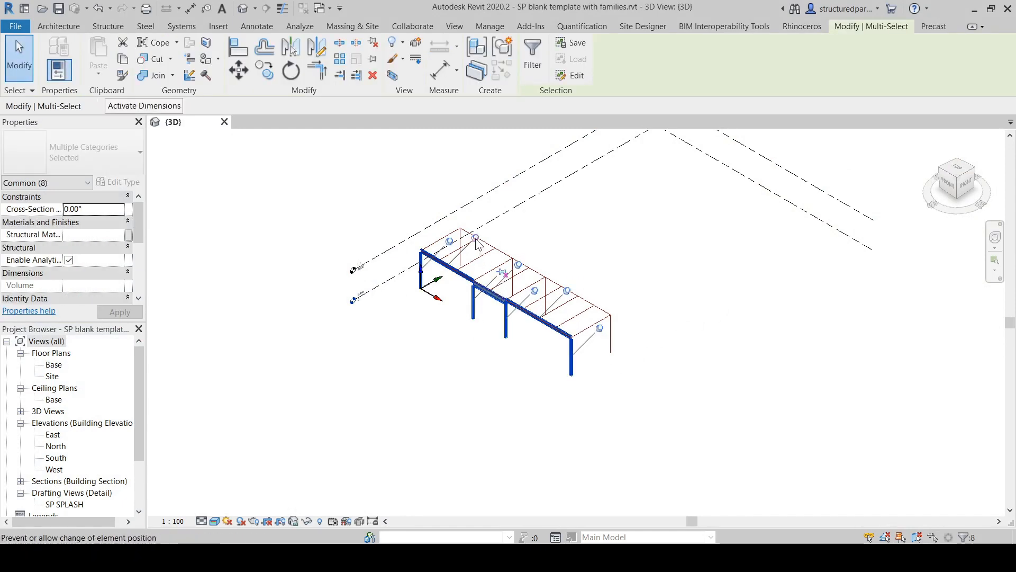
click(449, 242)
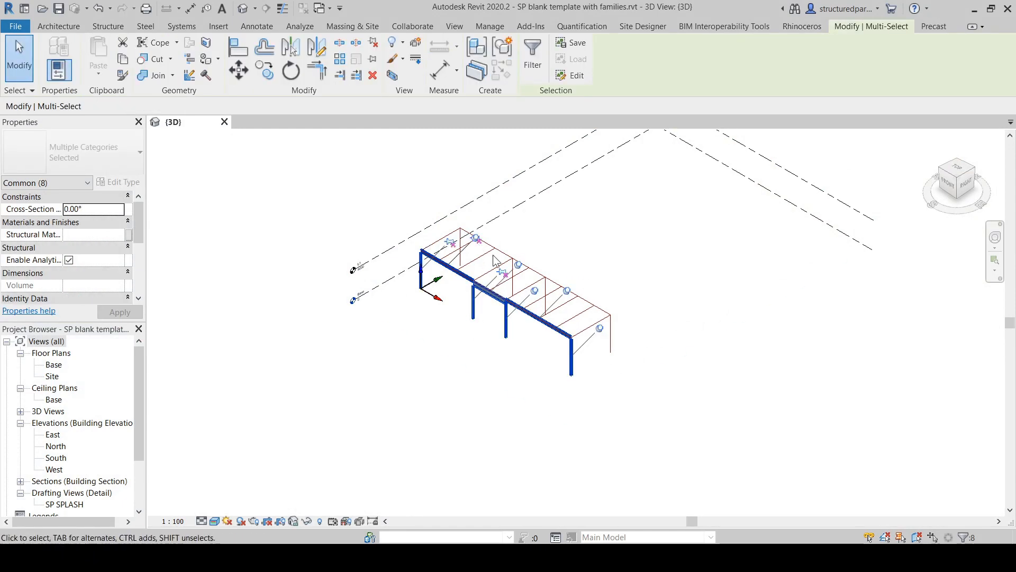
click(519, 265)
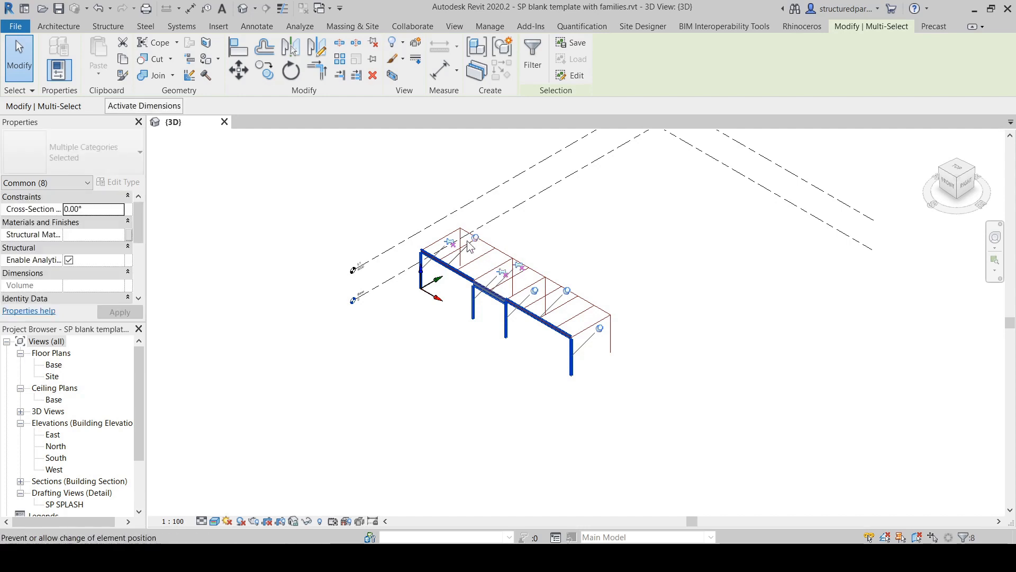
click(476, 239)
click(566, 292)
click(535, 291)
click(600, 329)
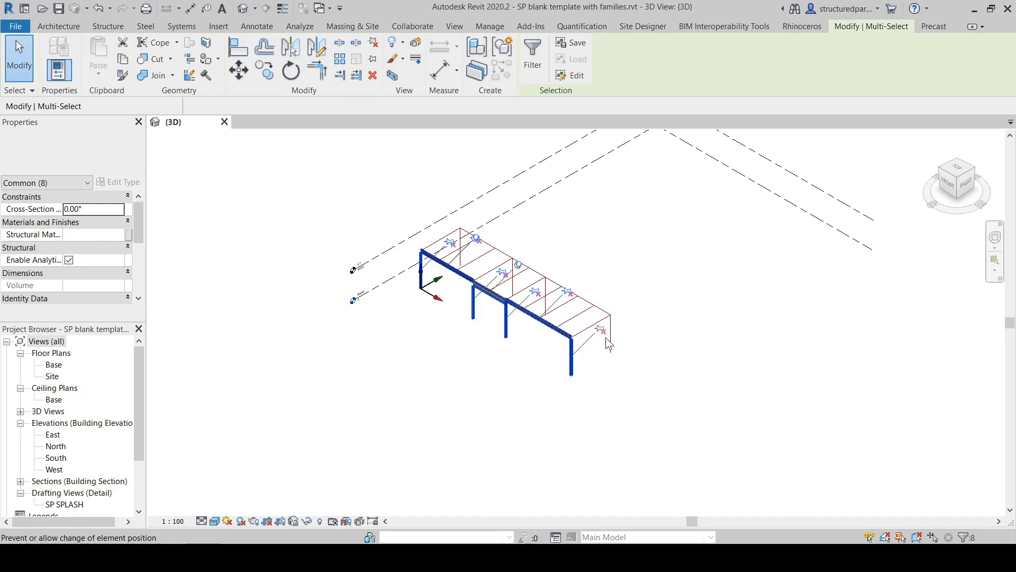
key(Delete)
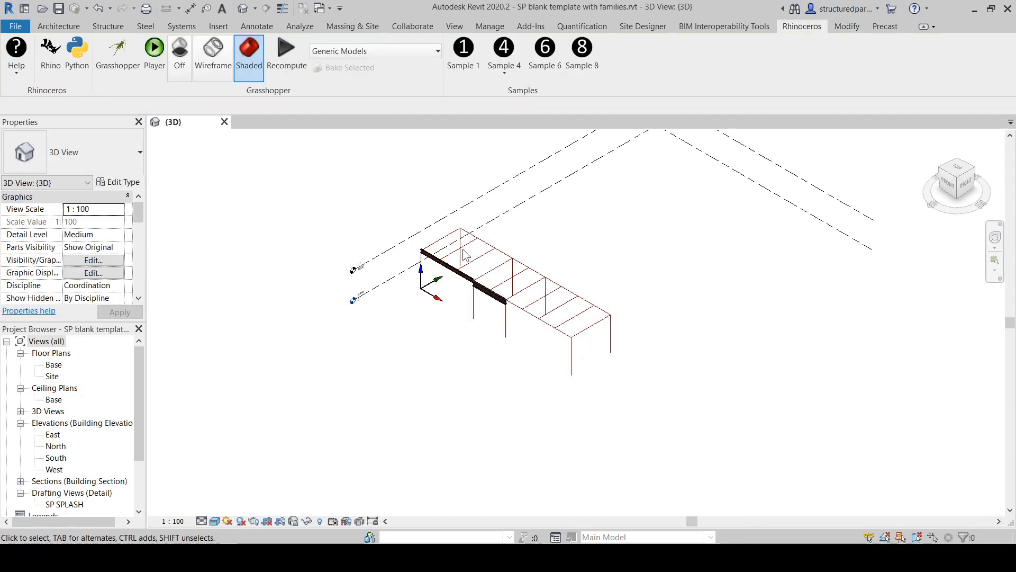
Unpin and delete the two remaining beams in the Revit 3D view.
drag(396, 201, 520, 326)
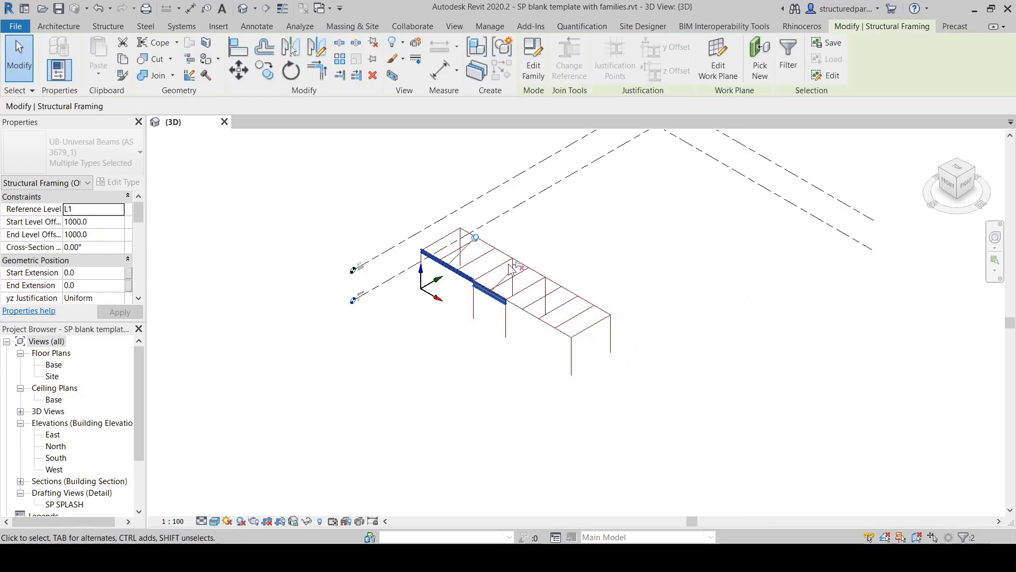
click(476, 238)
key(Delete)
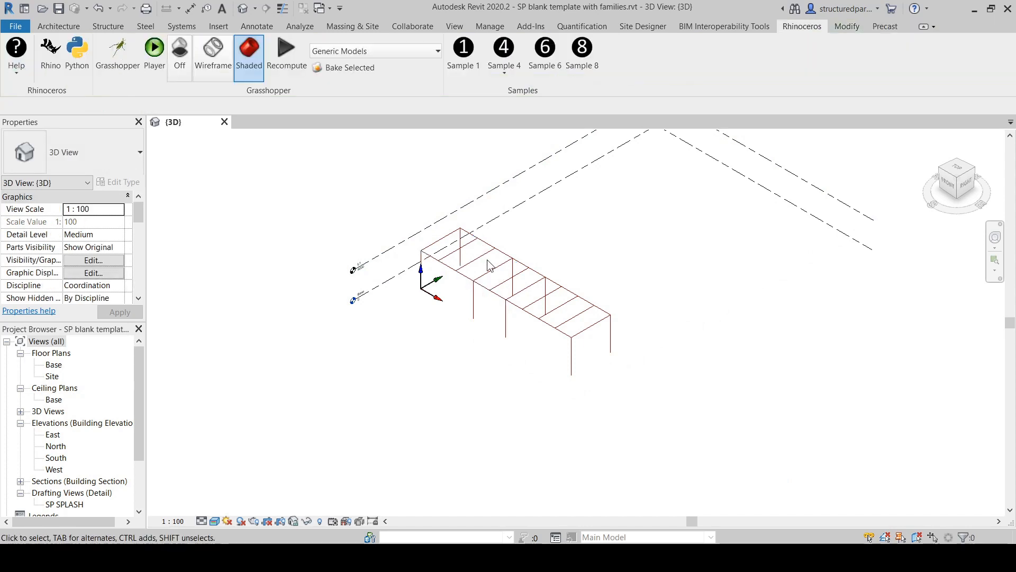
Check the Grasshopper definition, then force a complete recompute from Revit to regenerate the frame elements.
click(62, 59)
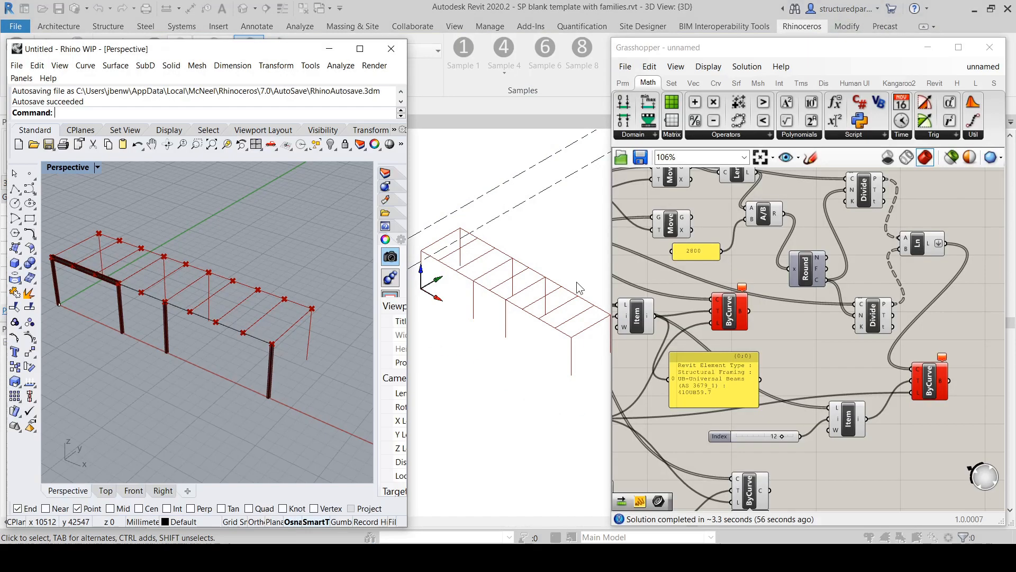
click(510, 5)
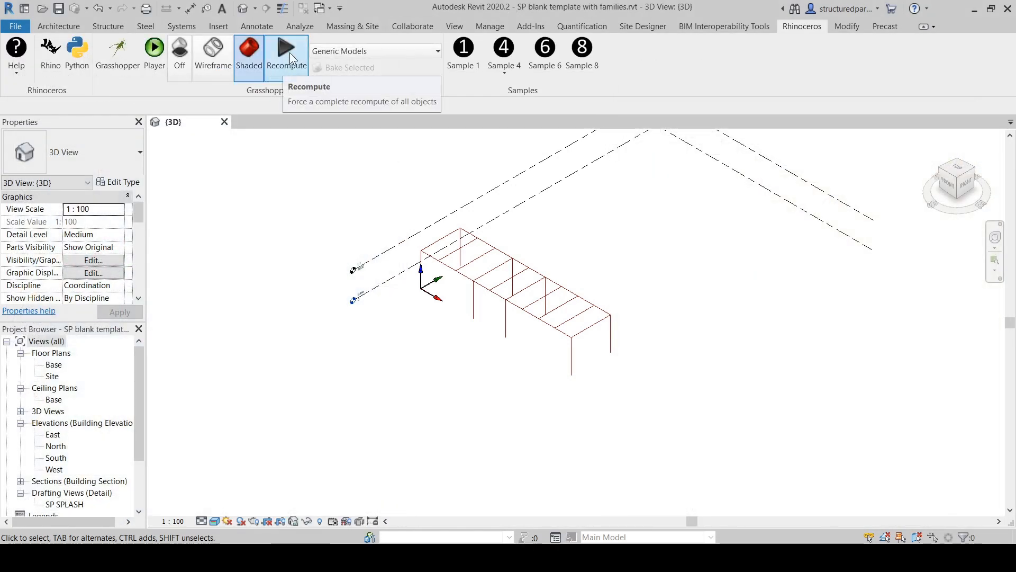
click(287, 46)
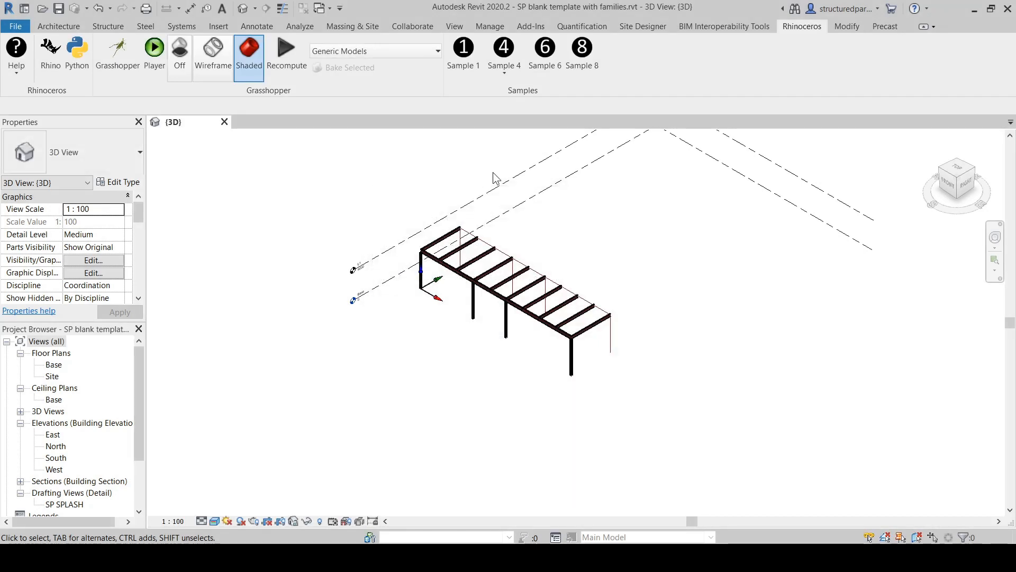
Return to the Rhino and Grasshopper windows, highlight the new cross beams, and move their AddBeam component slightly away from its List Item.
click(50, 53)
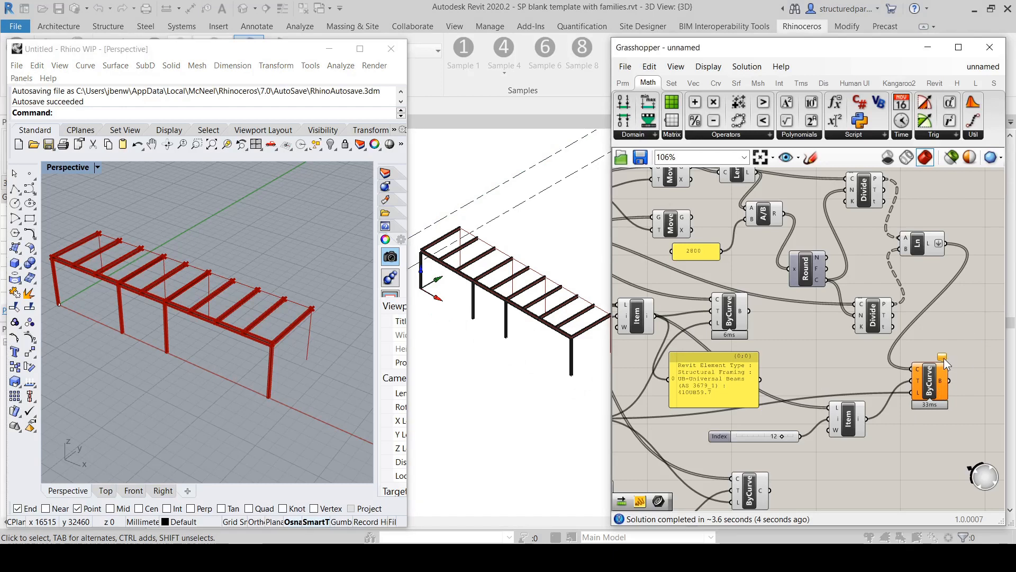
mouse_move(944, 362)
click(935, 391)
drag(930, 384, 932, 382)
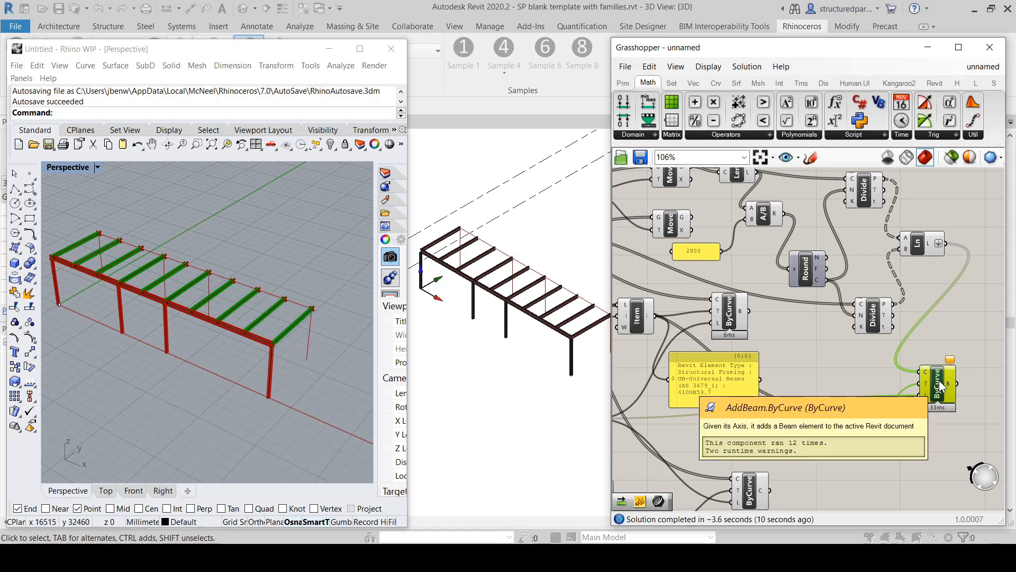
drag(940, 382, 951, 385)
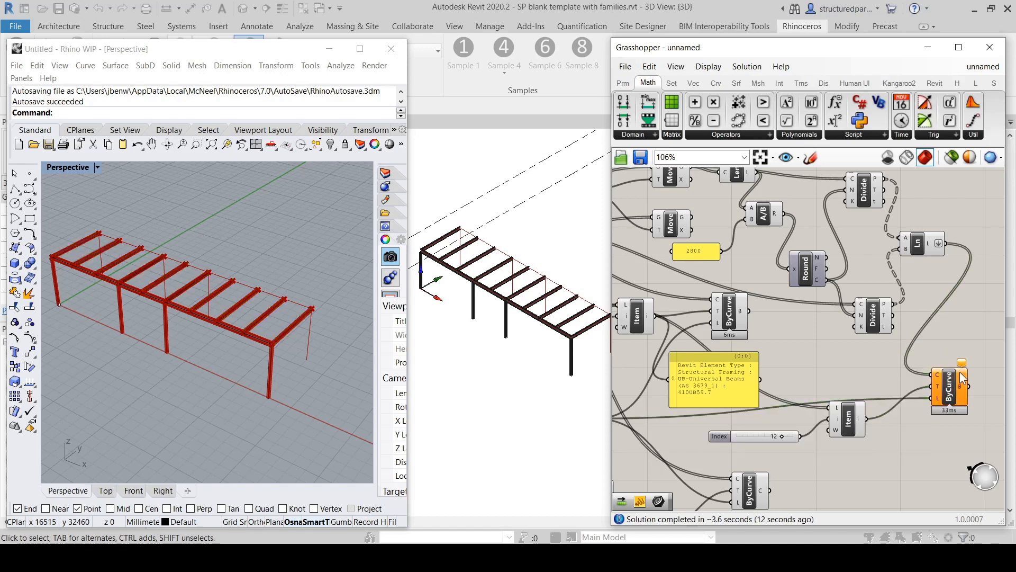
Add a Cull Duplicates point component to the Grasshopper definition and feed it the division points of the upper Divide Curve.
mouse_move(962, 369)
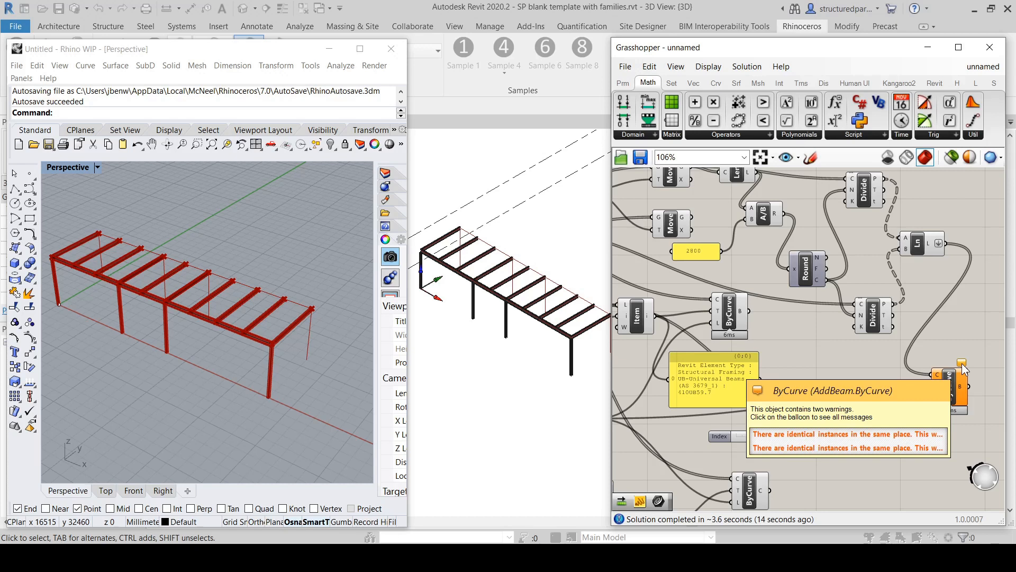
scroll(847, 305, down, 3)
scroll(894, 223, up, 4)
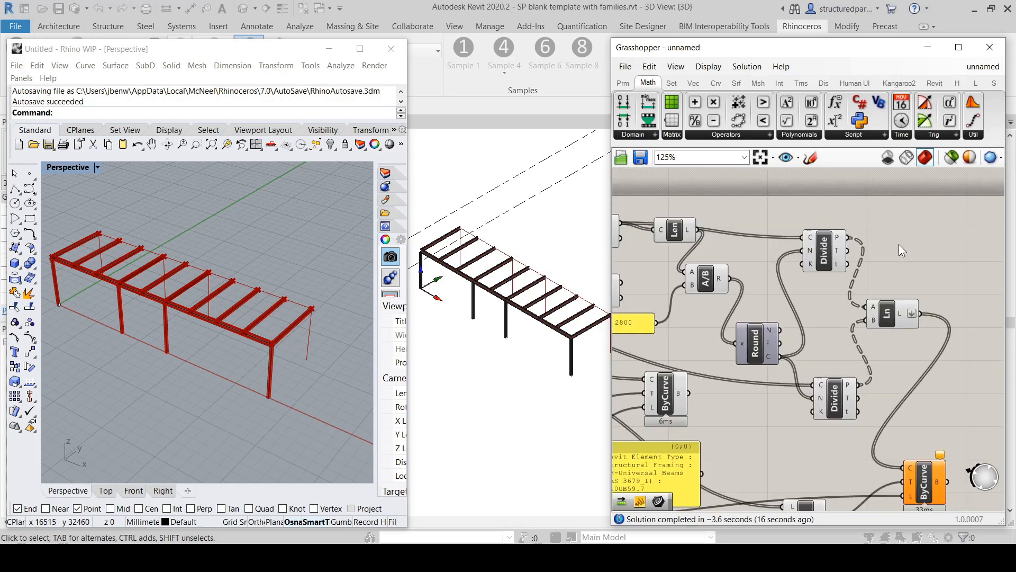
double_click(888, 232)
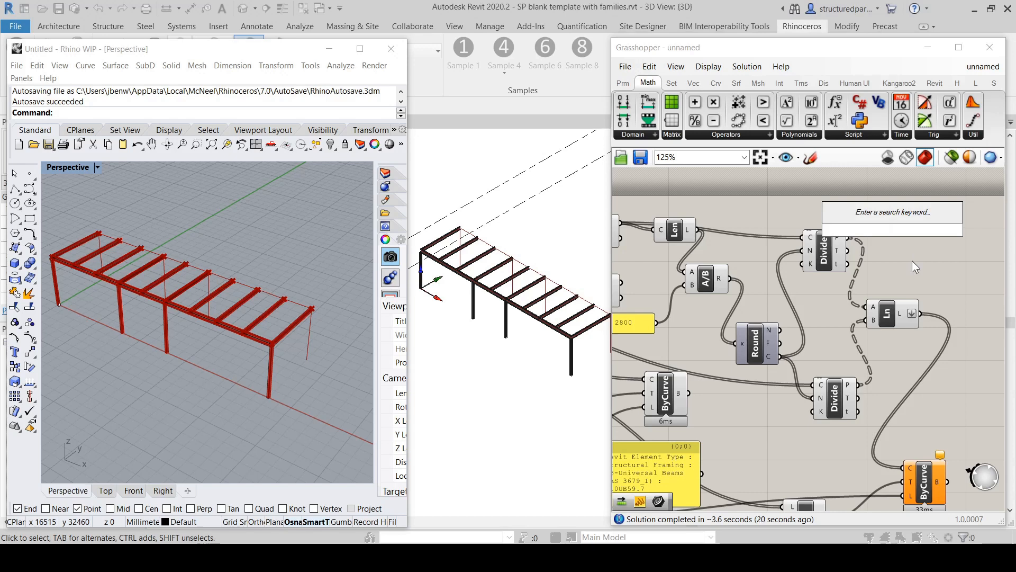
text(cull)
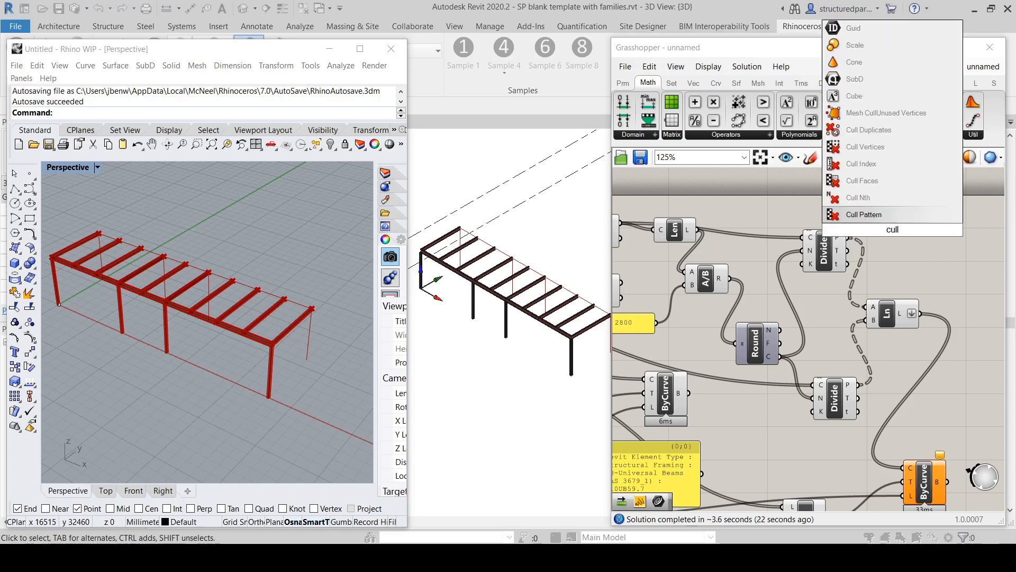
click(871, 131)
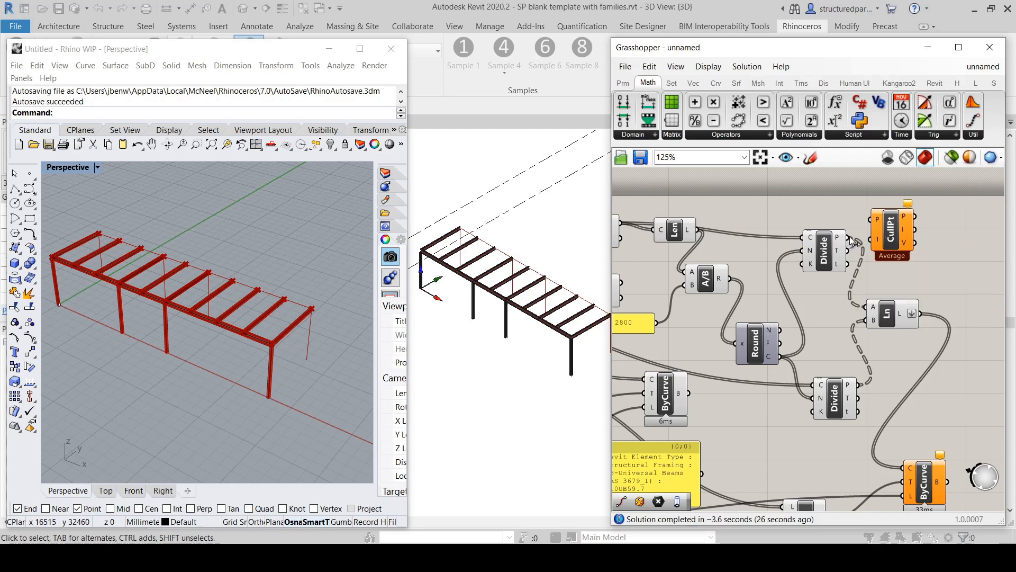
drag(849, 237, 872, 219)
Flatten the points output of the upper Divide Curve and move that component slightly away from Cull Duplicates.
right_click(908, 222)
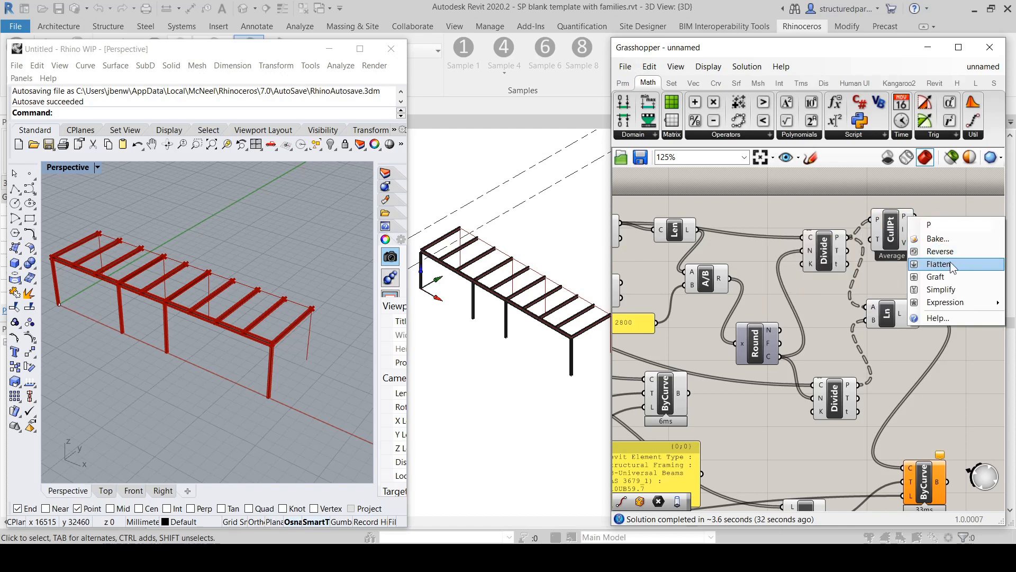
right_click(839, 238)
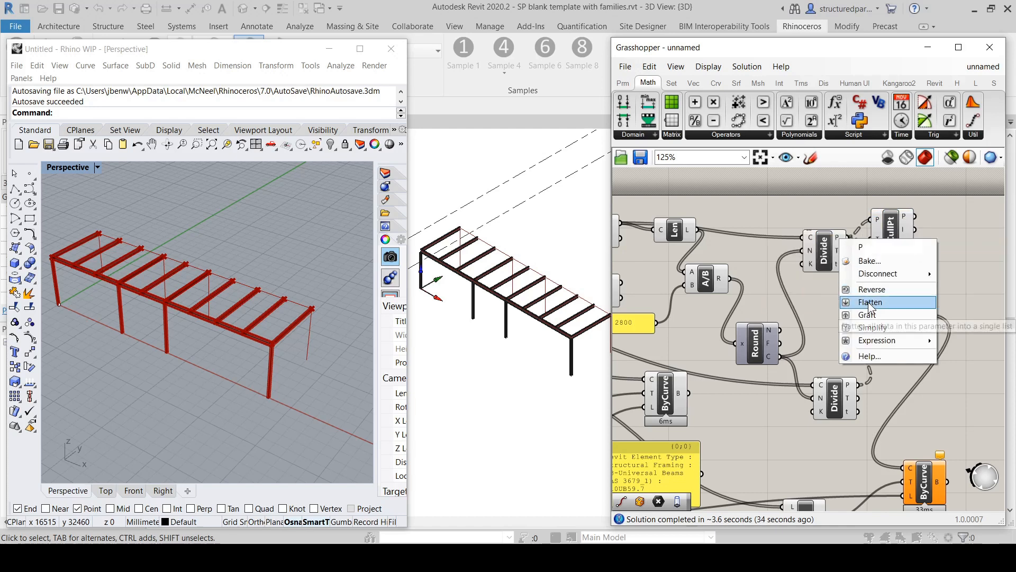
click(868, 300)
drag(836, 247, 814, 236)
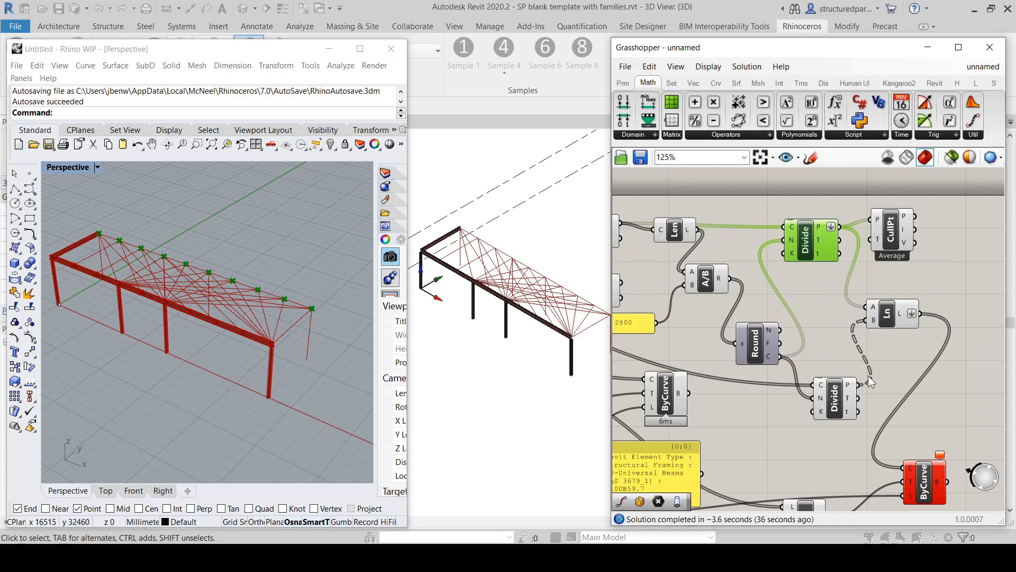
Copy Cull Duplicates beside the lower Divide Curve, feed it that component's points, and flatten the lower Divide Curve's points output.
click(926, 478)
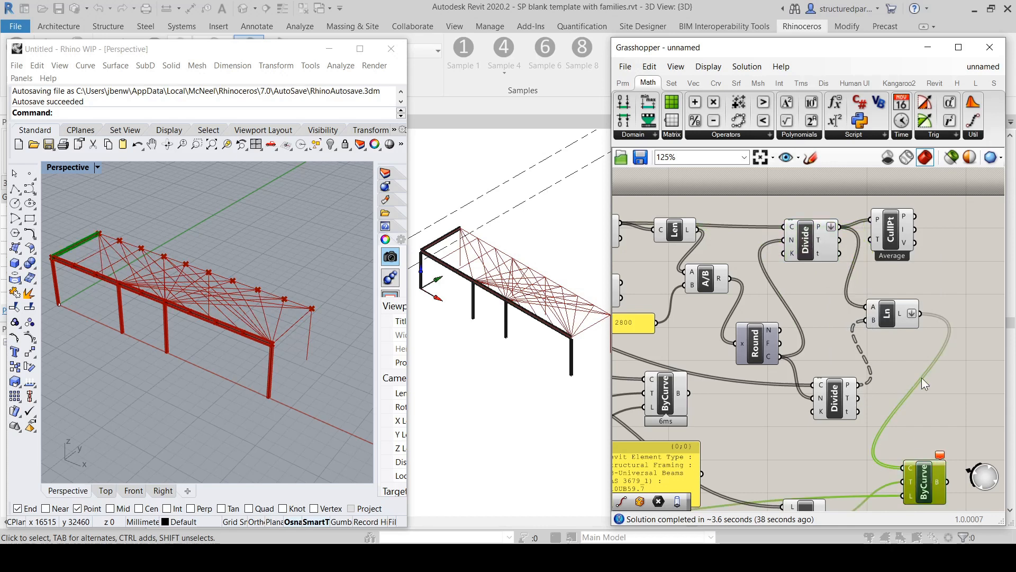
click(904, 334)
click(894, 240)
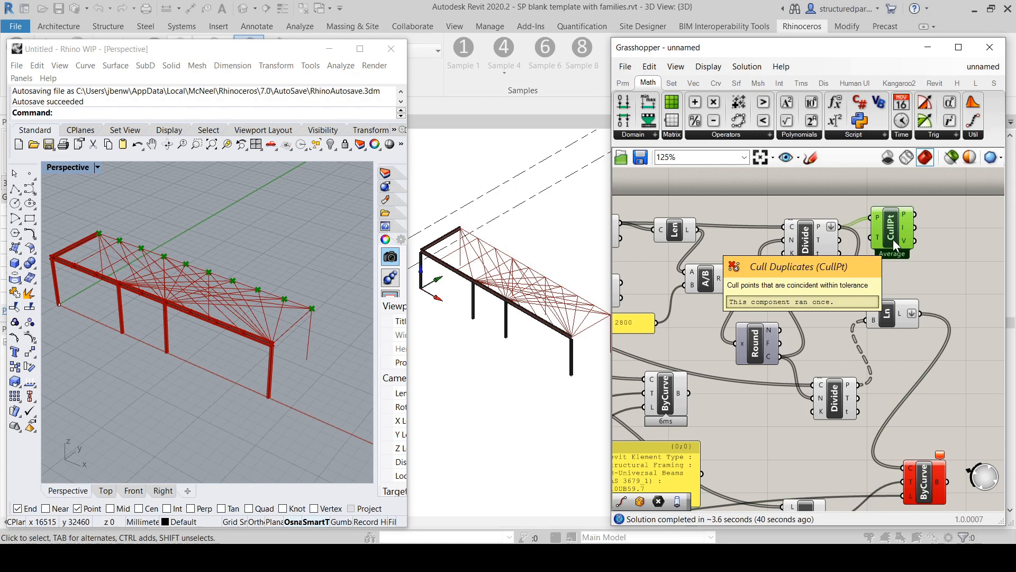
alt+drag(894, 239, 883, 351)
right_click(851, 385)
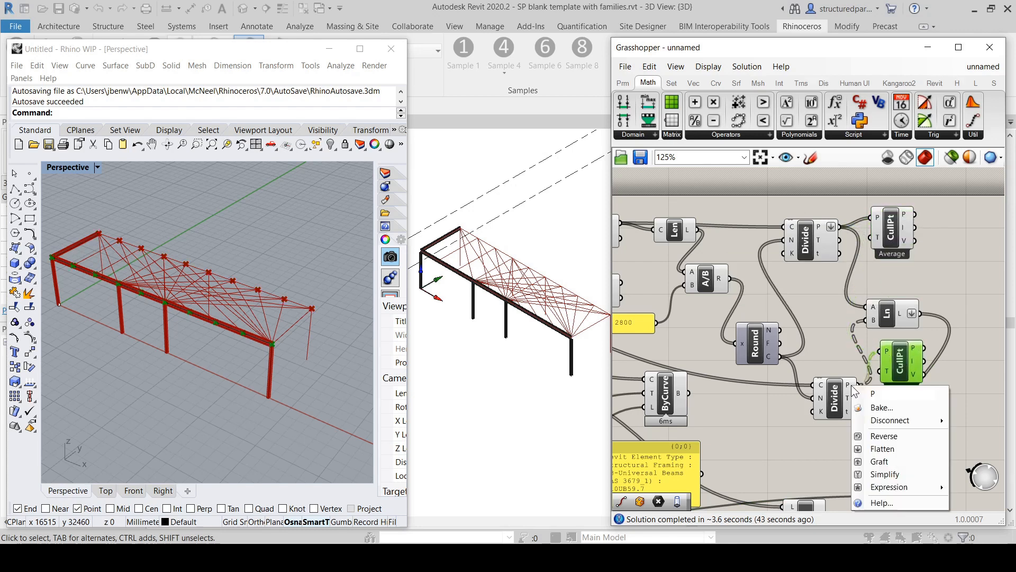
click(889, 448)
Connect the culled points of the two Cull Duplicates components to the Line's A and B inputs, and reposition the Line component.
drag(915, 214, 868, 307)
drag(914, 347, 936, 313)
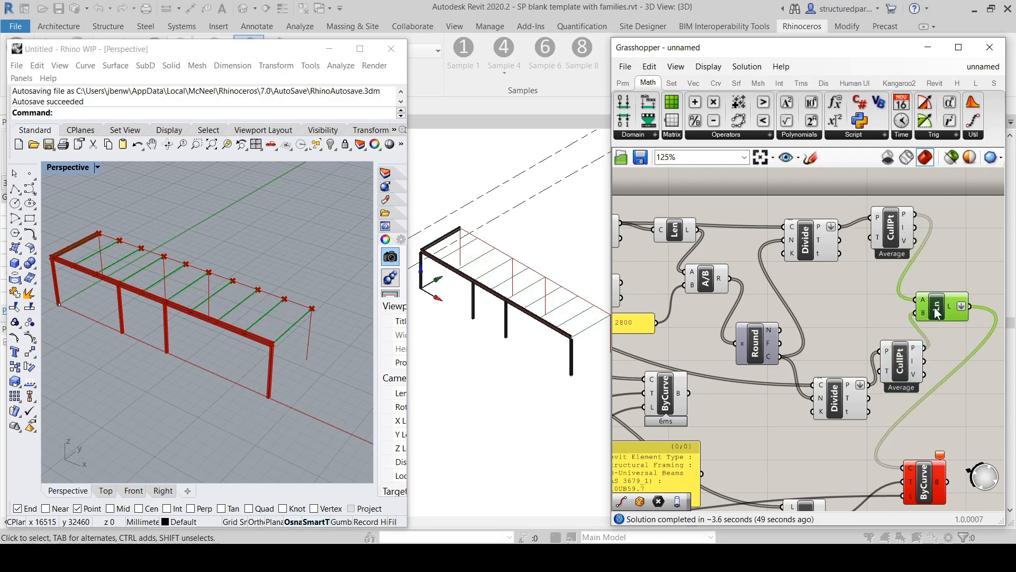
click(869, 299)
scroll(851, 294, down, 4)
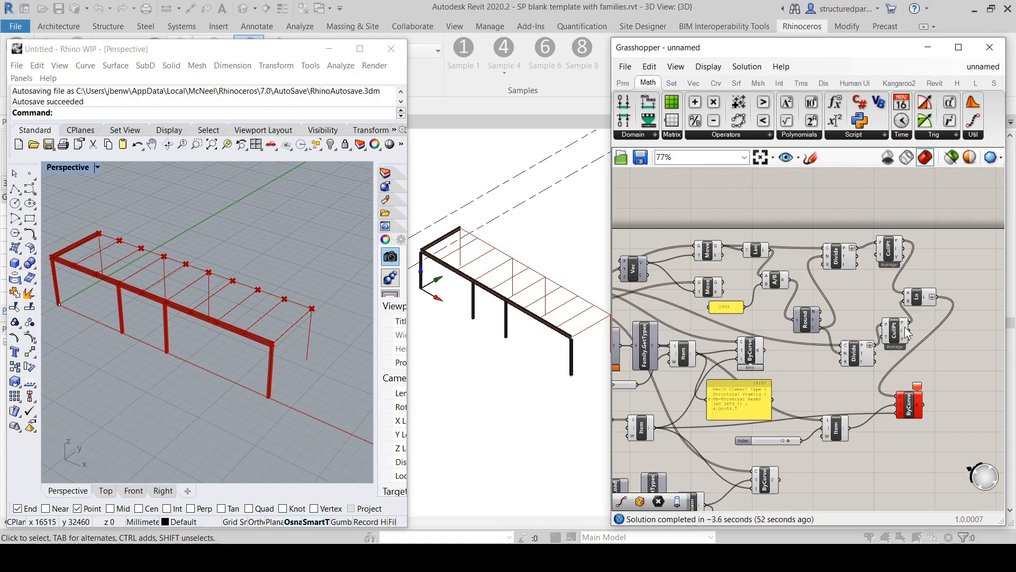
scroll(902, 380, up, 4)
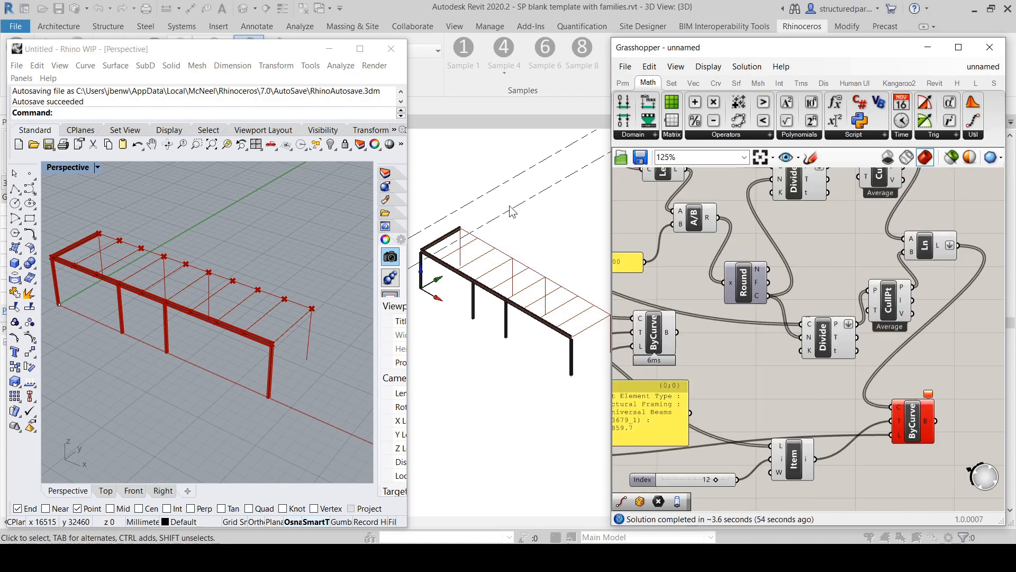
Switch to Revit and delete the 360UB44.7 beam at the end of the frame.
click(530, 160)
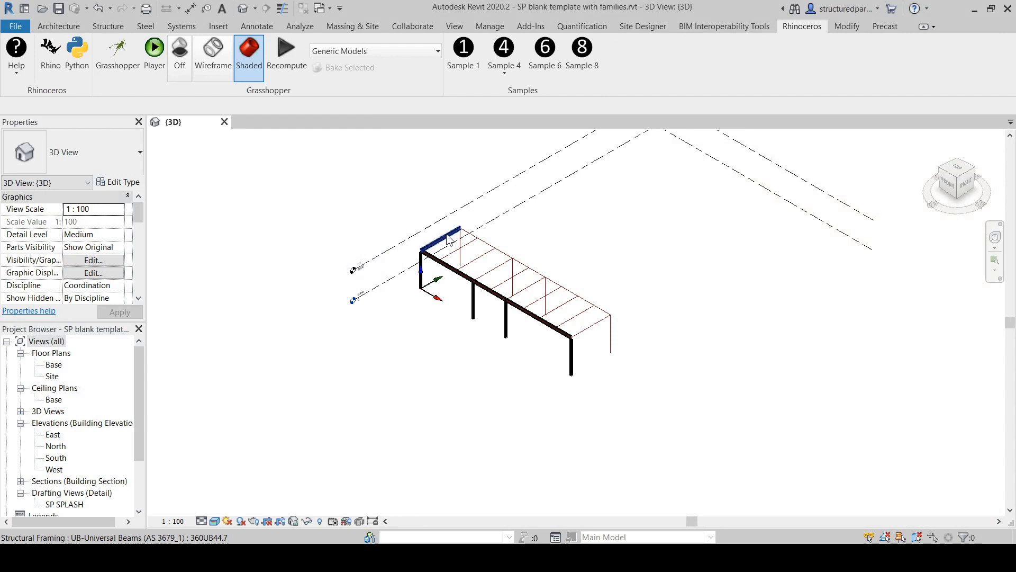
click(453, 232)
click(467, 218)
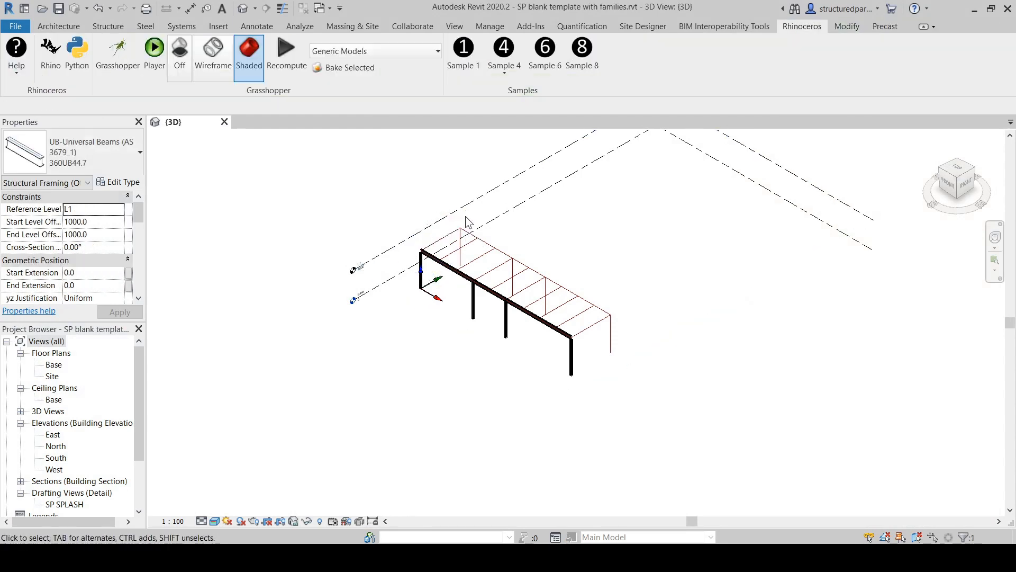
Check the Grasshopper definition again, then recompute it from Revit to generate the cross beams from the culled points.
click(51, 53)
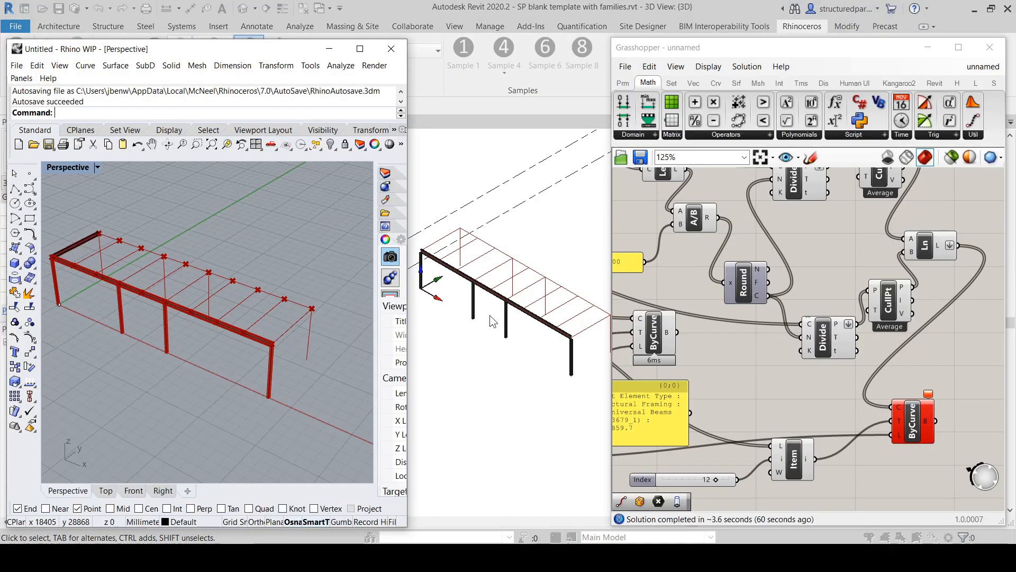
click(840, 395)
click(424, 29)
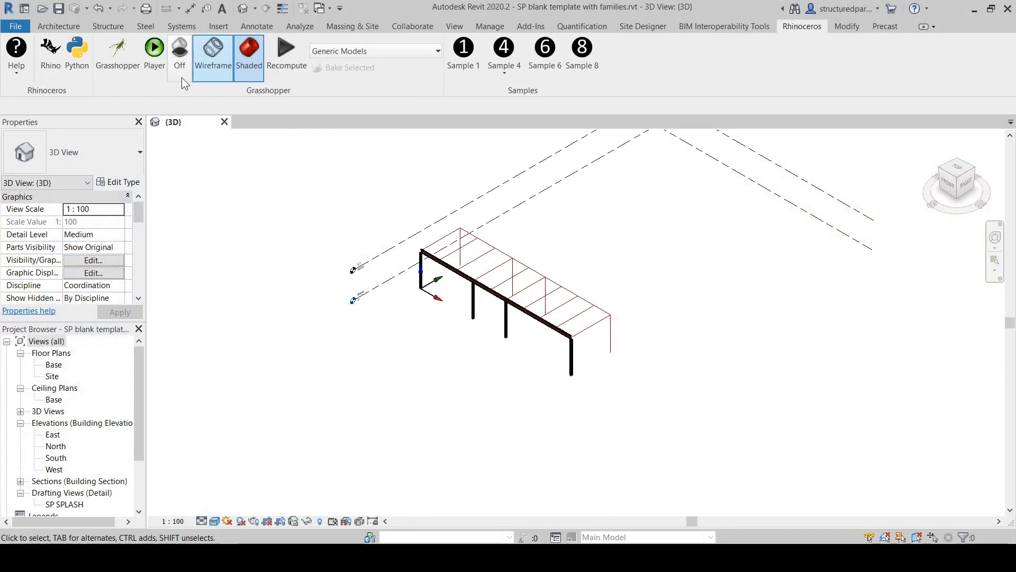
click(276, 67)
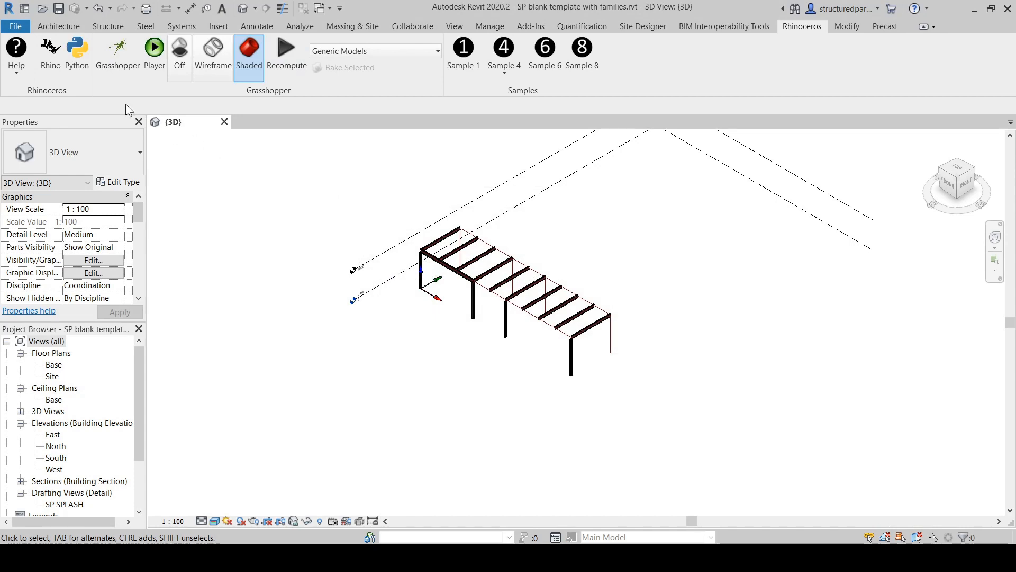
Return to the Rhino and Grasshopper windows and examine the AddBeam components for the main and cross beams.
click(50, 52)
scroll(863, 370, down, 1)
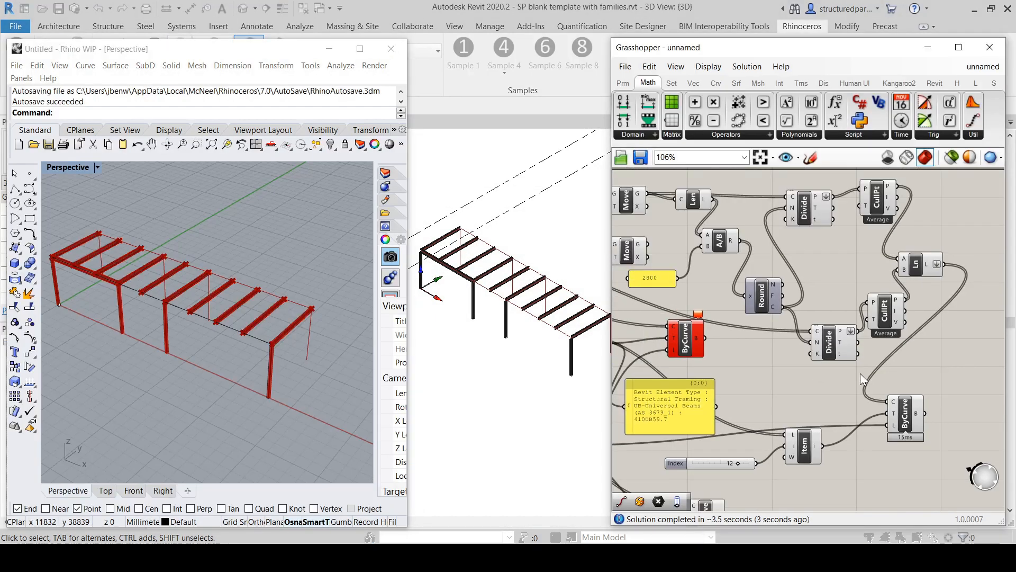
scroll(927, 368, down, 1)
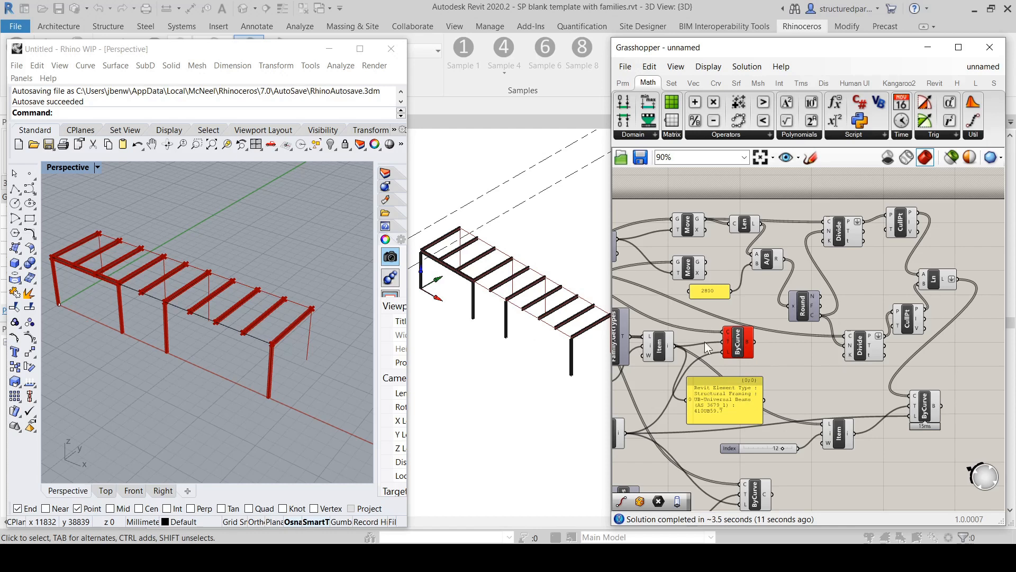
Switch to Revit, select the whole generated frame, unpin every beam and column, and delete them all.
click(454, 170)
scroll(451, 254, up, 3)
scroll(421, 269, down, 2)
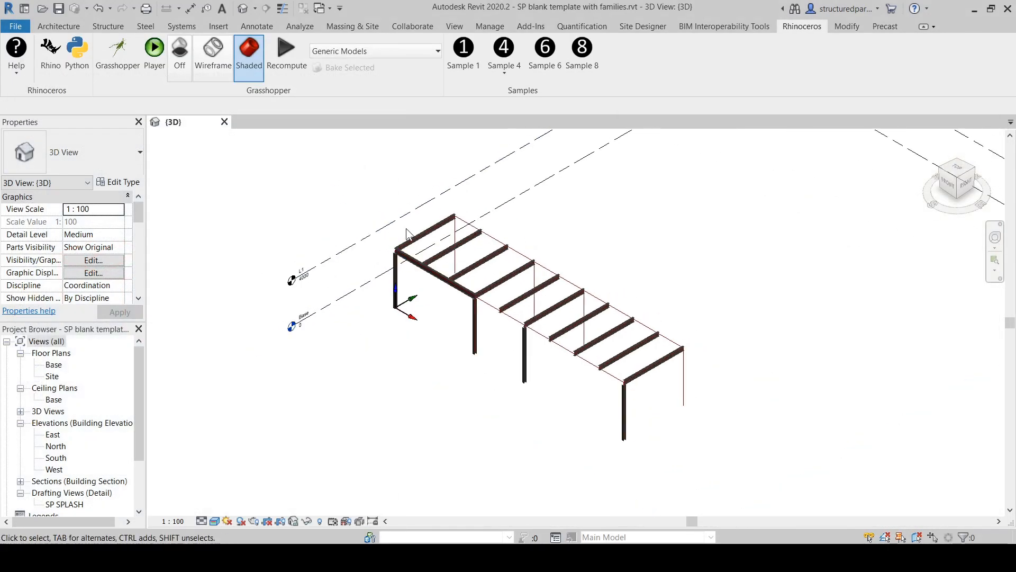
drag(346, 166, 725, 476)
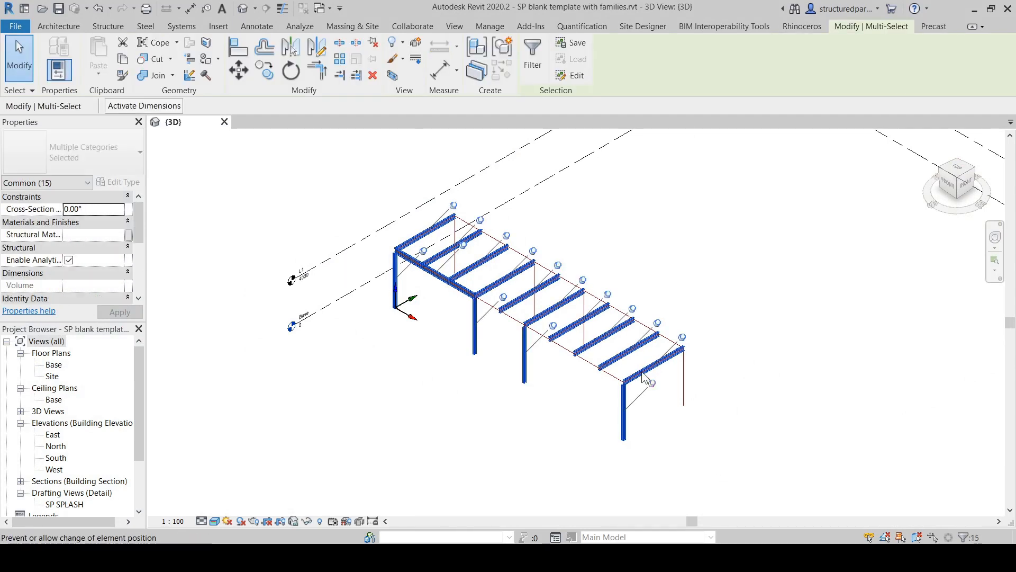
click(425, 253)
click(463, 246)
click(453, 205)
click(480, 219)
click(507, 236)
click(504, 298)
click(533, 251)
click(557, 265)
click(553, 325)
click(583, 280)
click(608, 294)
click(633, 308)
click(657, 324)
click(682, 337)
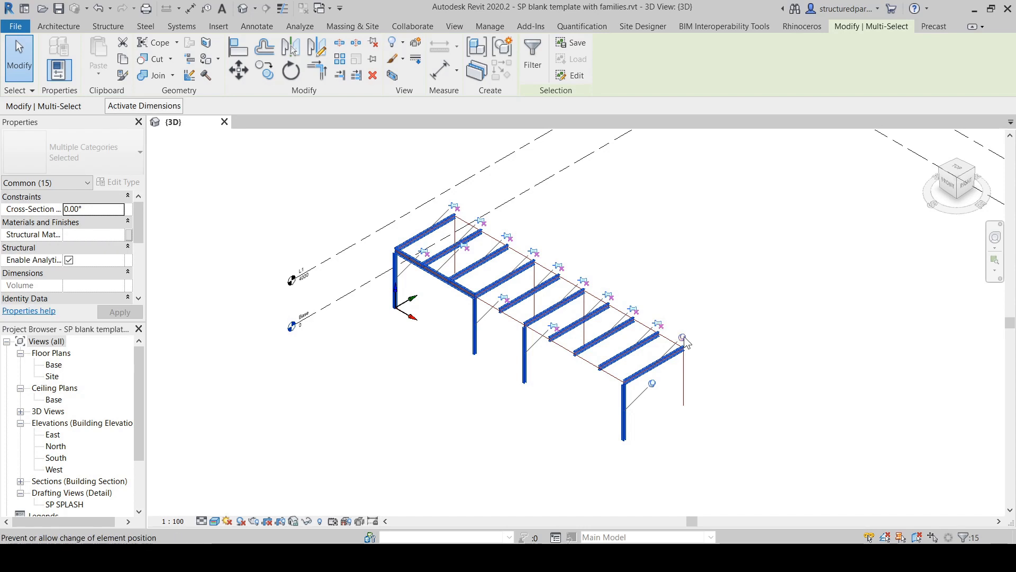
click(652, 383)
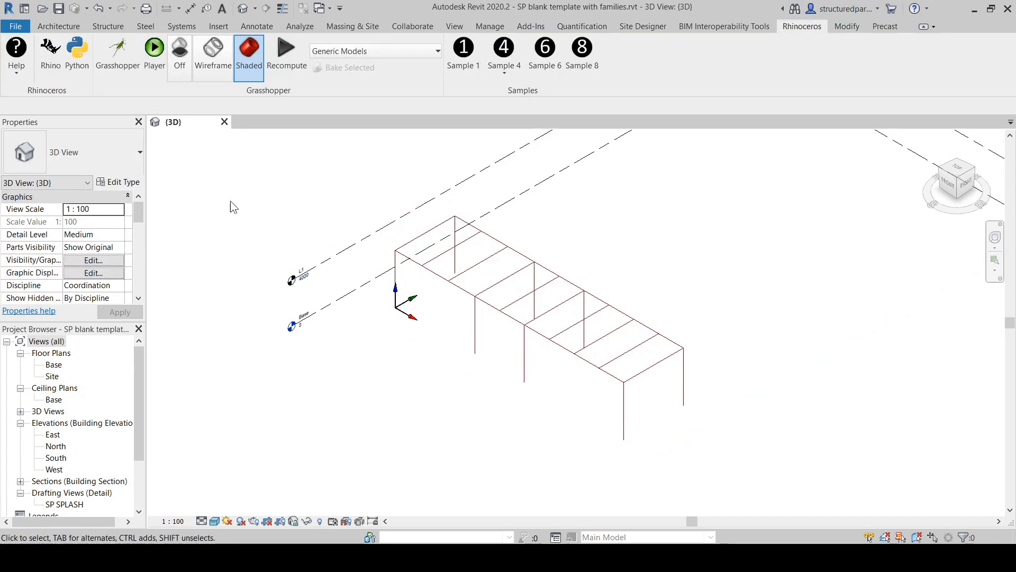
Recompute the Grasshopper definition from Revit, then compare the regenerated frame in the Revit and Rhino views.
click(286, 56)
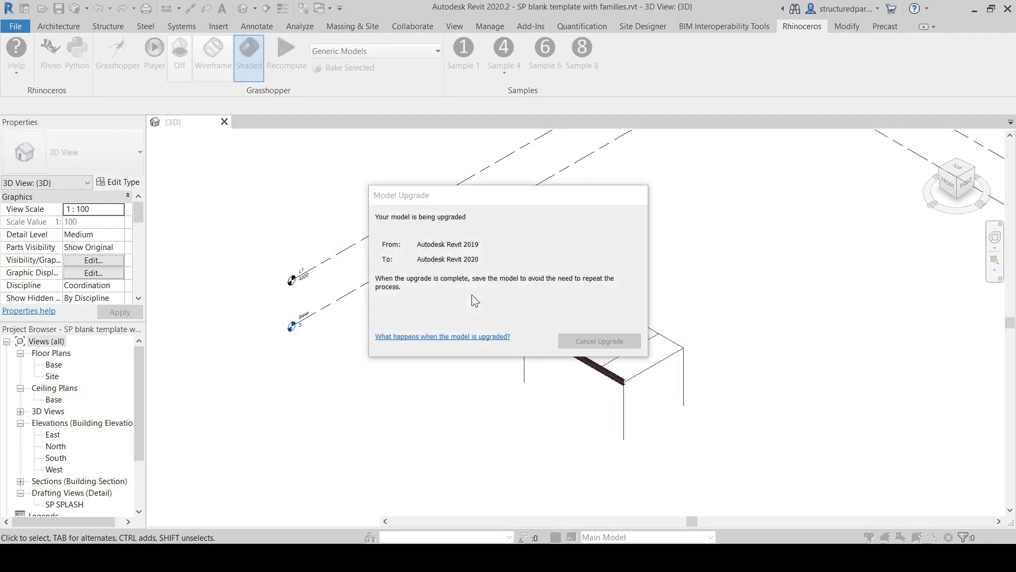
click(50, 51)
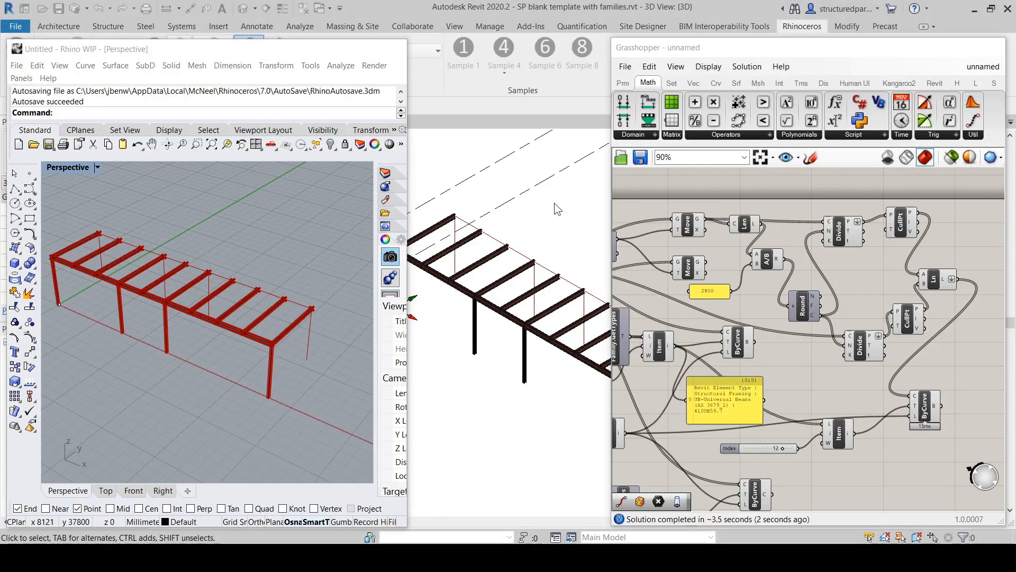
click(554, 203)
scroll(507, 259, down, 1)
click(53, 56)
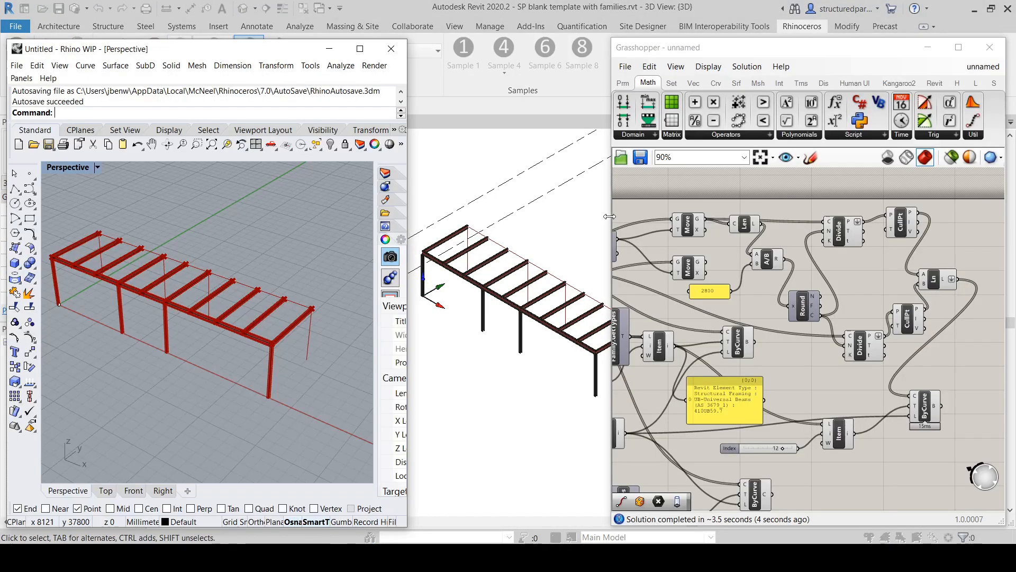
click(786, 351)
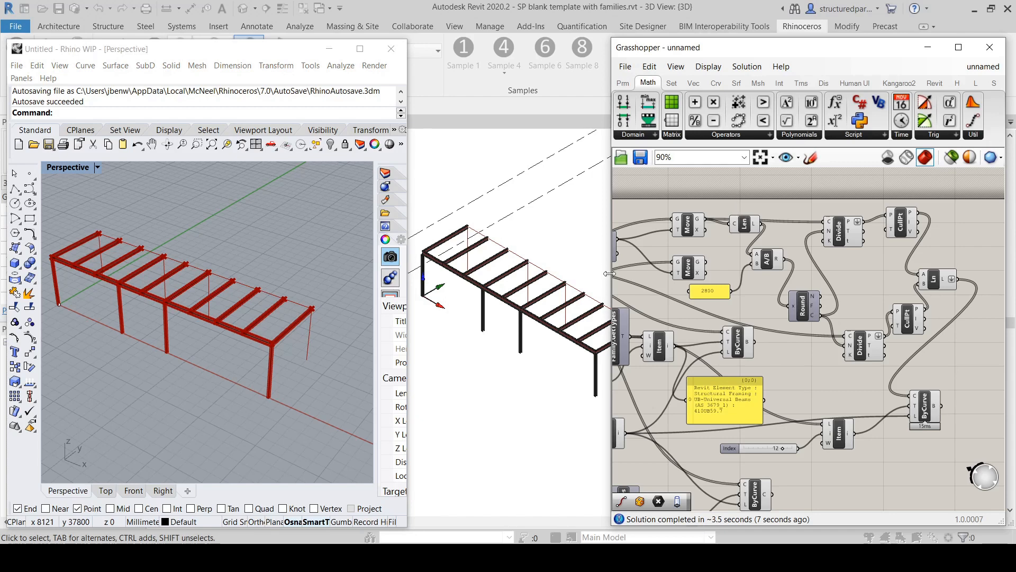
click(454, 189)
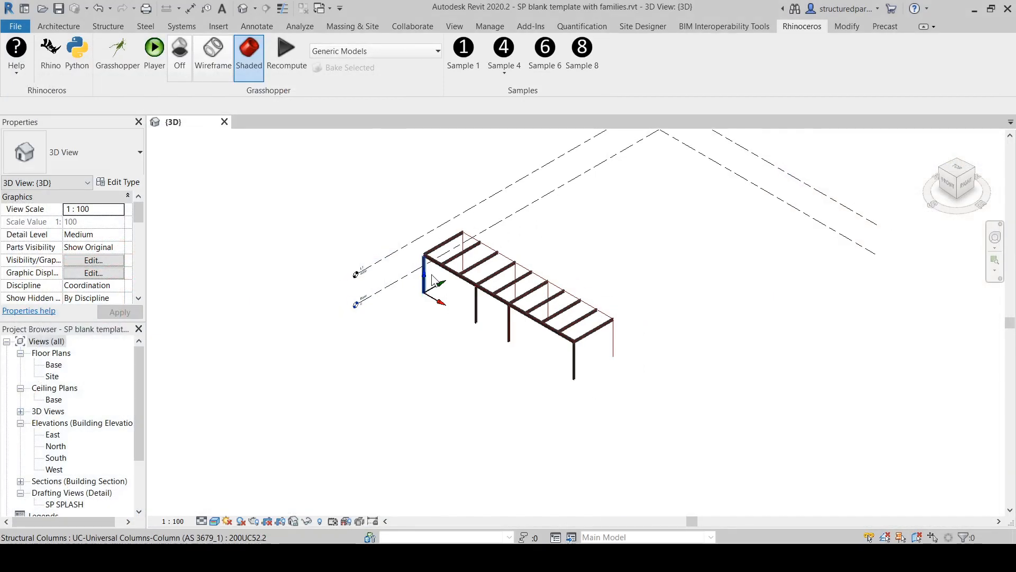
click(51, 52)
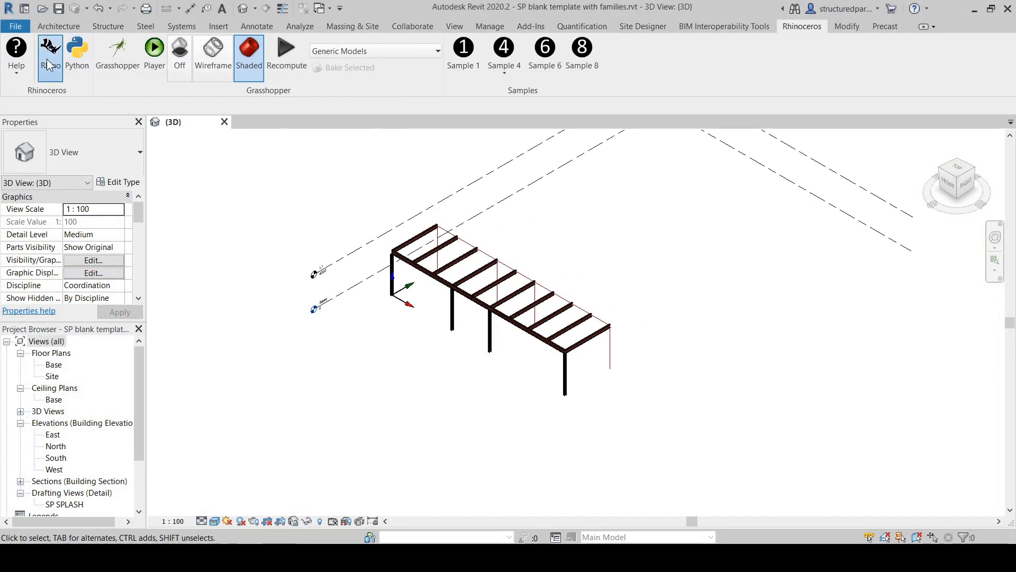
click(837, 379)
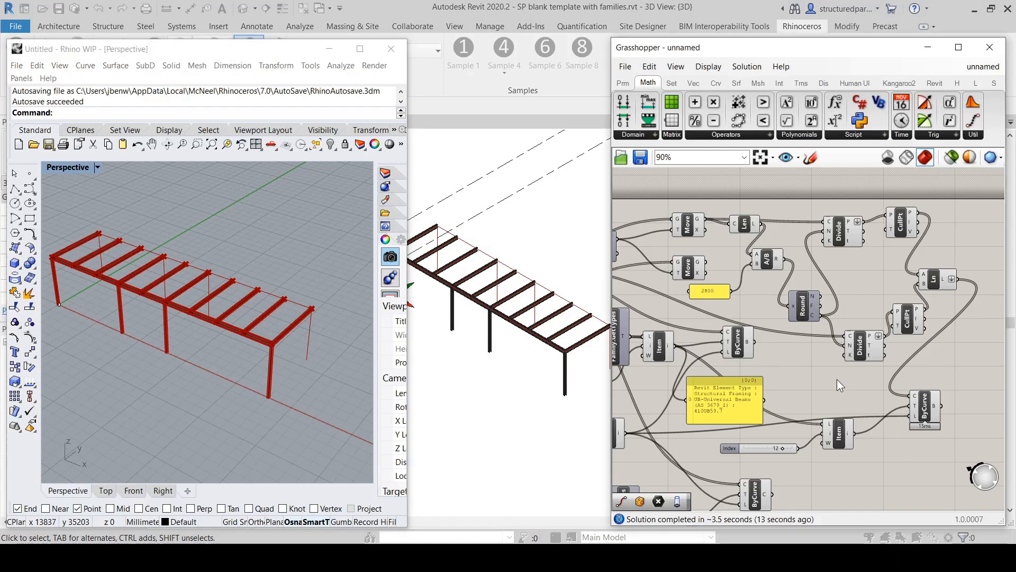
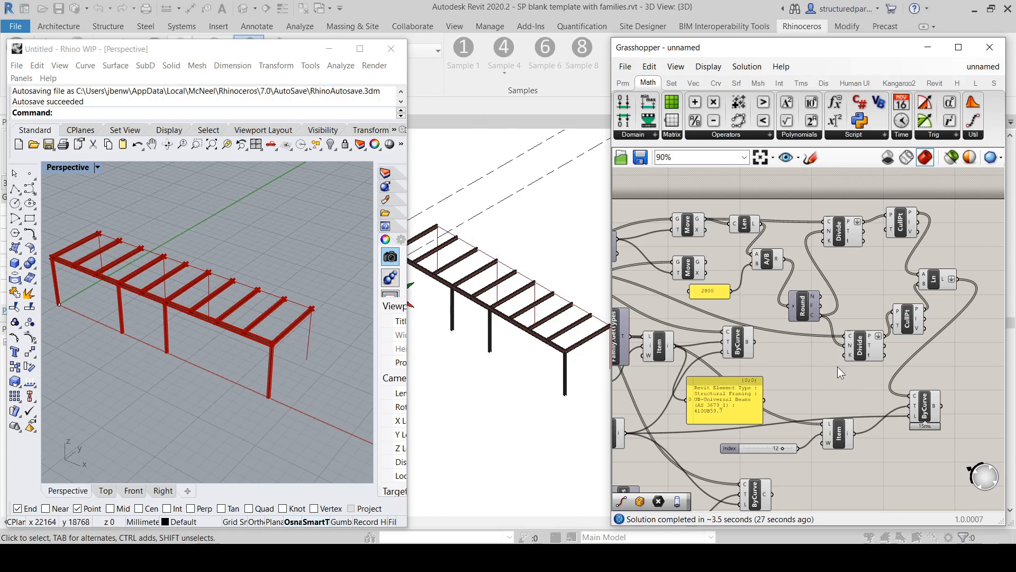
Add the Move component's shifted beam curves as a second source for the main-beam ByCurve component's curve input.
scroll(838, 370, down, 2)
scroll(789, 243, up, 1)
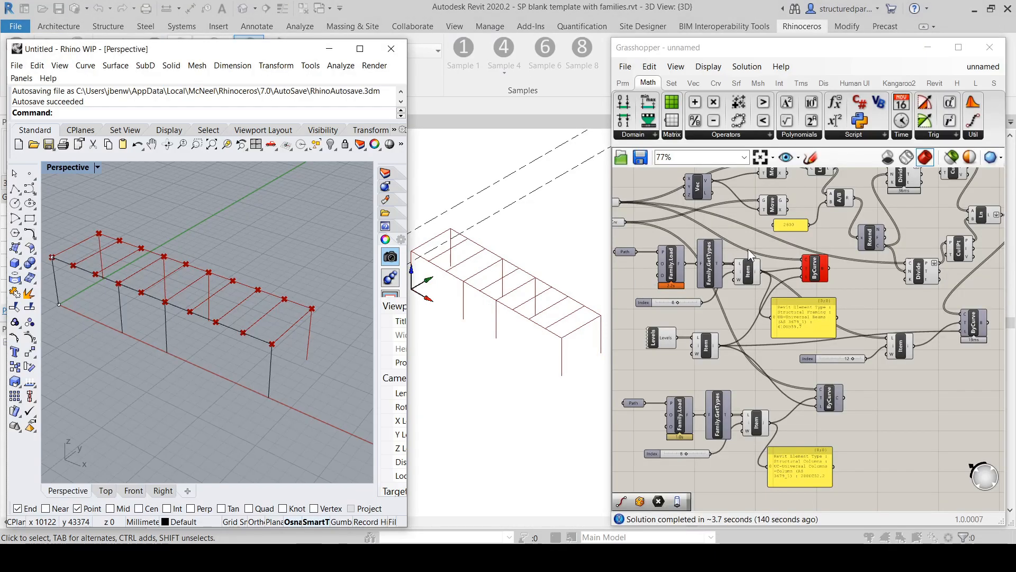
click(751, 244)
click(819, 271)
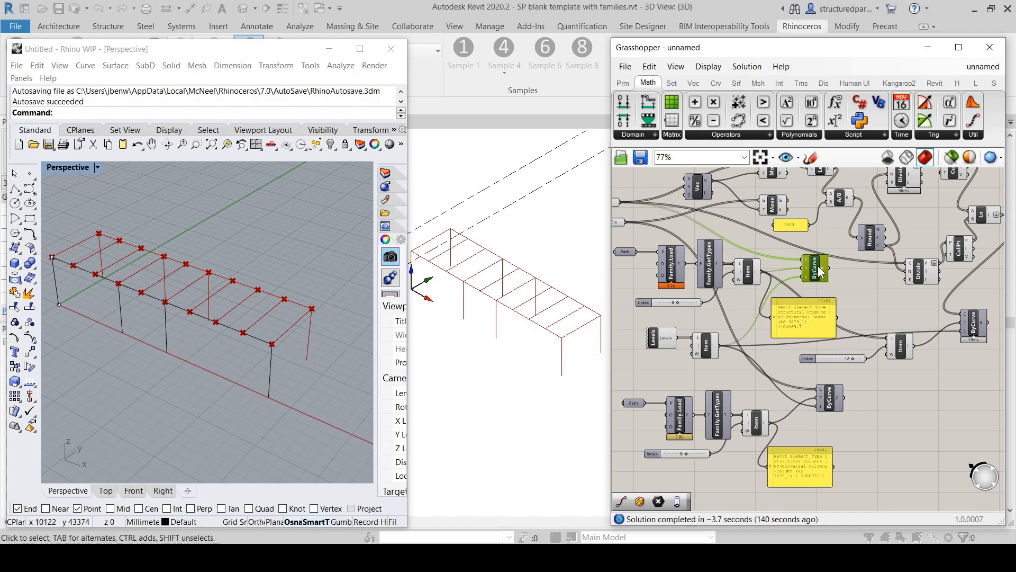
click(772, 174)
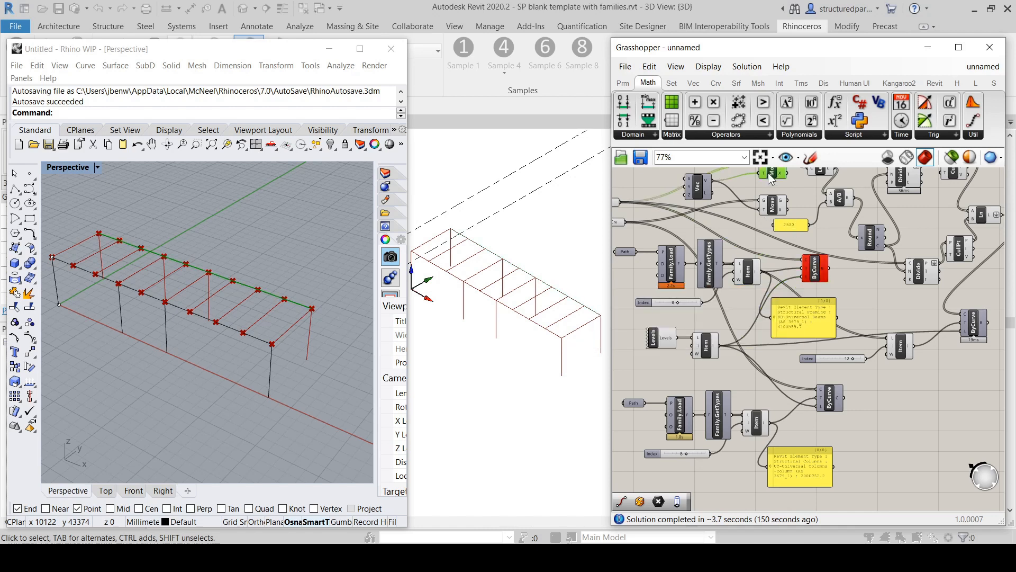
scroll(787, 303, down, 2)
scroll(769, 187, up, 2)
click(620, 247)
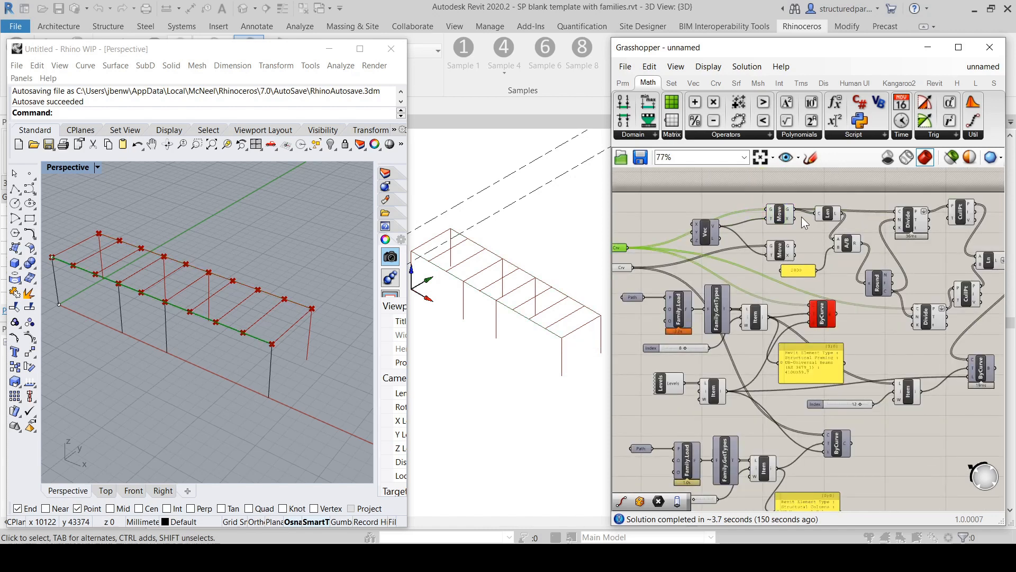
drag(796, 211, 815, 312)
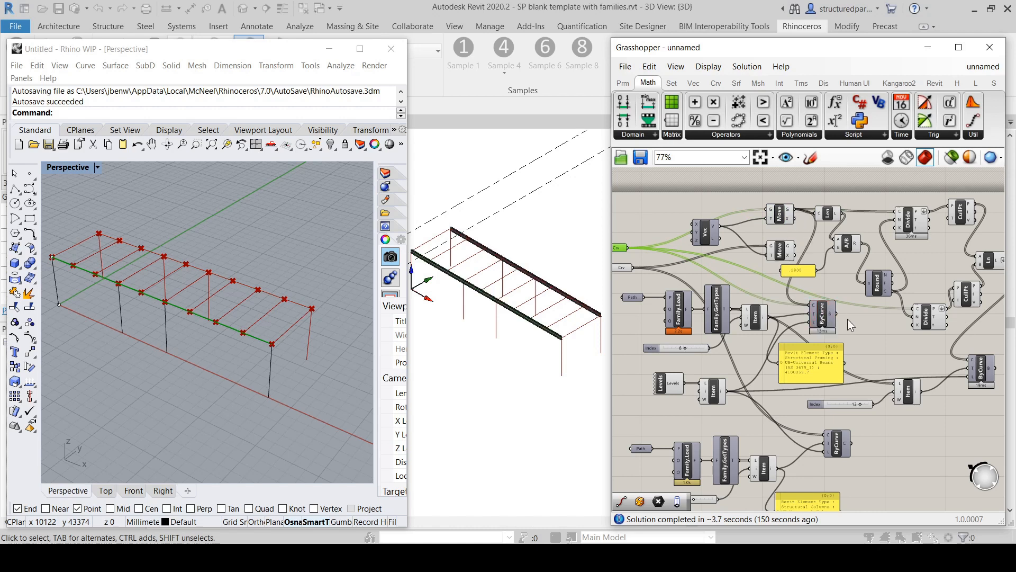
click(845, 289)
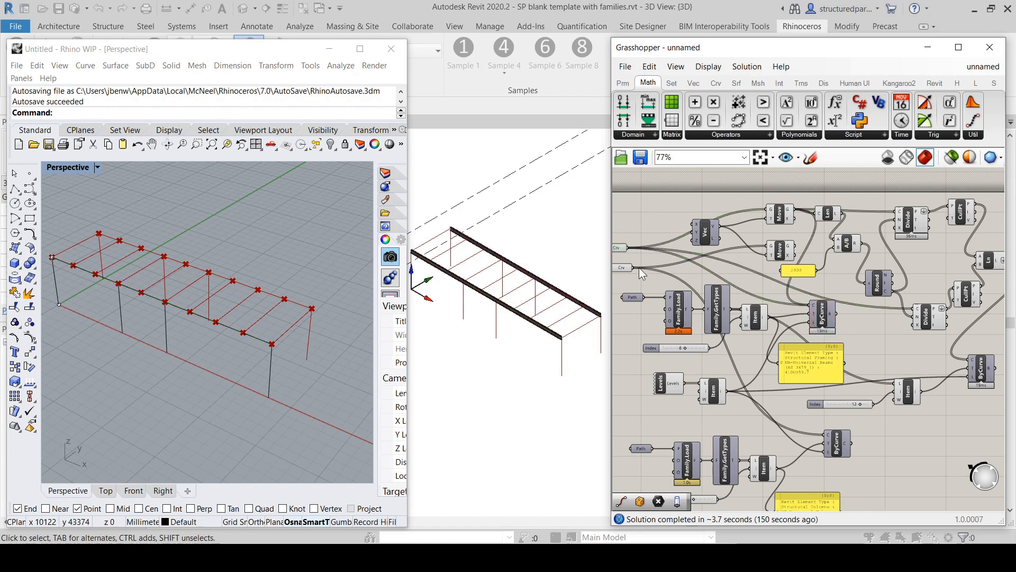
Add the second Move component's shifted column curves to the curve input of the column ByCurve component.
click(780, 253)
drag(797, 251, 829, 429)
click(870, 332)
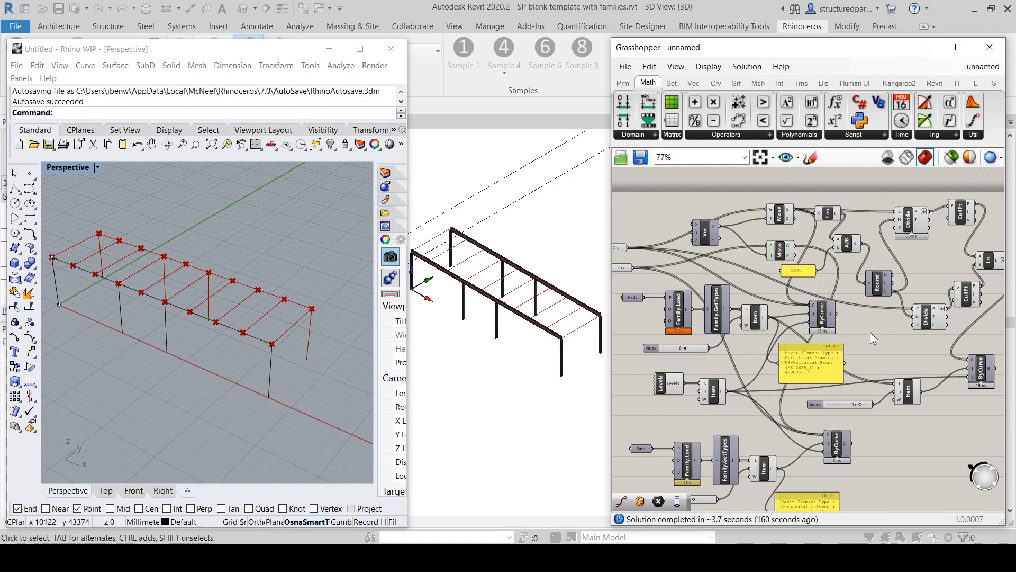
Disconnect the Line component from the cross-beam ByCurve component's curve input, and wire its output back in to regenerate the cross beams.
right_click(973, 362)
mouse_move(944, 357)
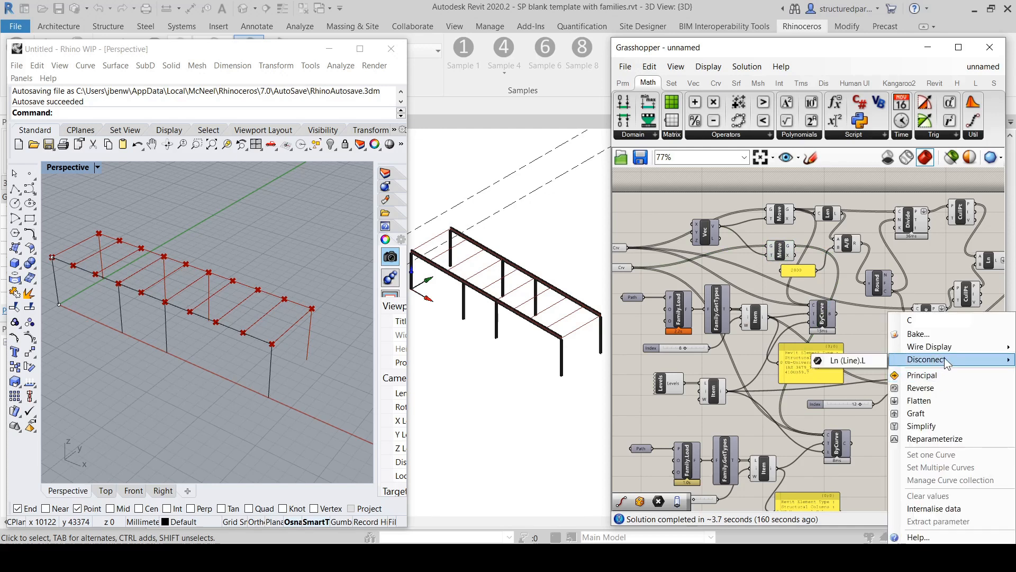
click(868, 360)
drag(983, 272, 942, 370)
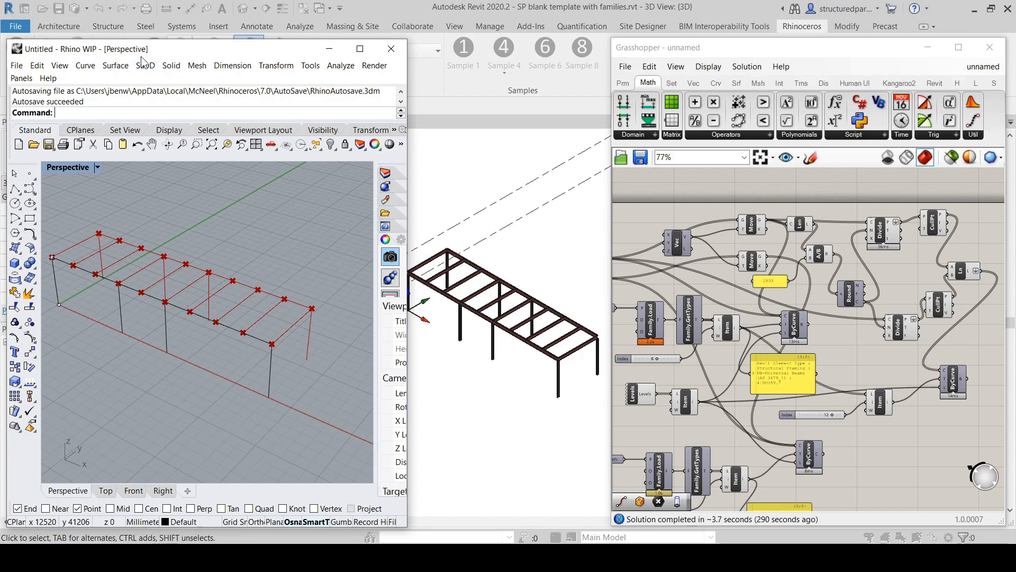
Switch to Revit and examine the regenerated frame in 3D, checking the beam-to-beam and beam-to-column connections up close and the overall layout.
click(568, 256)
scroll(487, 295, up, 4)
shift+middle_drag(474, 390, 480, 355)
scroll(268, 324, down, 2)
scroll(268, 324, up, 3)
shift+middle_drag(358, 356, 502, 328)
scroll(501, 324, down, 3)
scroll(423, 302, up, 4)
scroll(511, 312, up, 2)
scroll(528, 319, down, 3)
shift+middle_drag(572, 312, 541, 327)
scroll(554, 401, up, 3)
scroll(491, 390, down, 5)
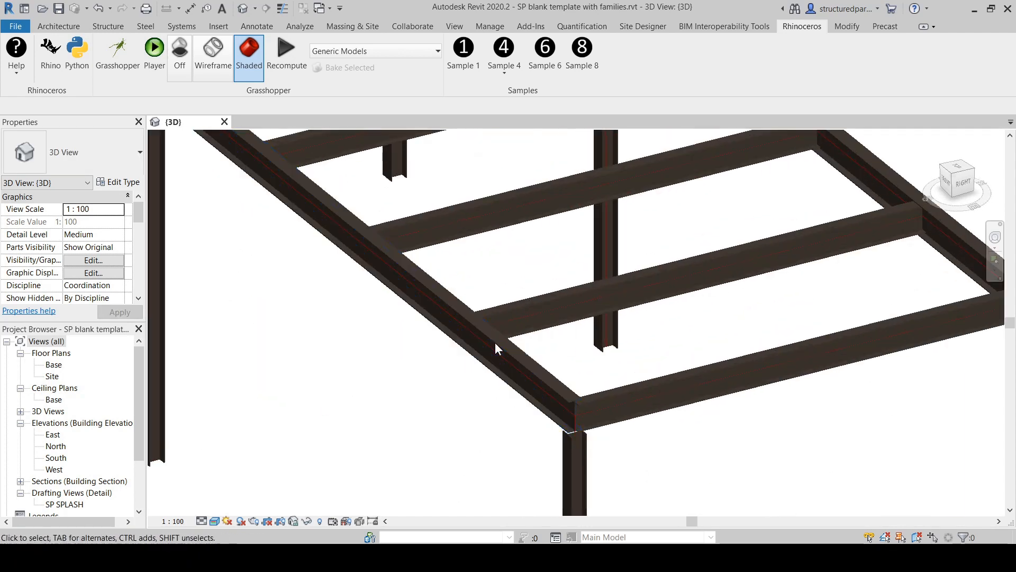
shift+middle_drag(361, 346, 396, 354)
middle_drag(532, 262, 596, 239)
middle_drag(476, 266, 458, 259)
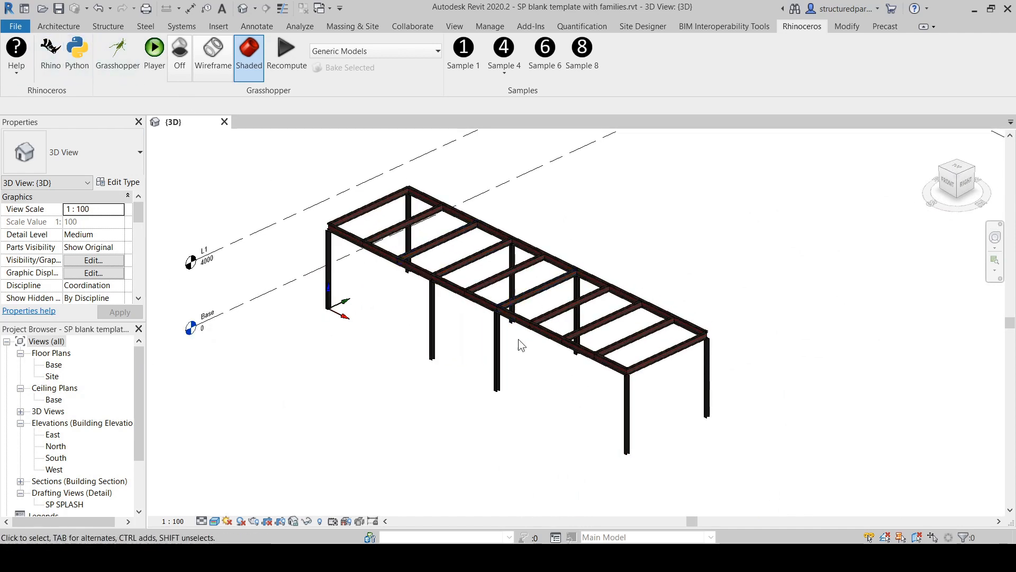
scroll(519, 339, down, 2)
Bring the Rhino and Grasshopper windows back in front of Revit and return to the Grasshopper definition.
click(51, 53)
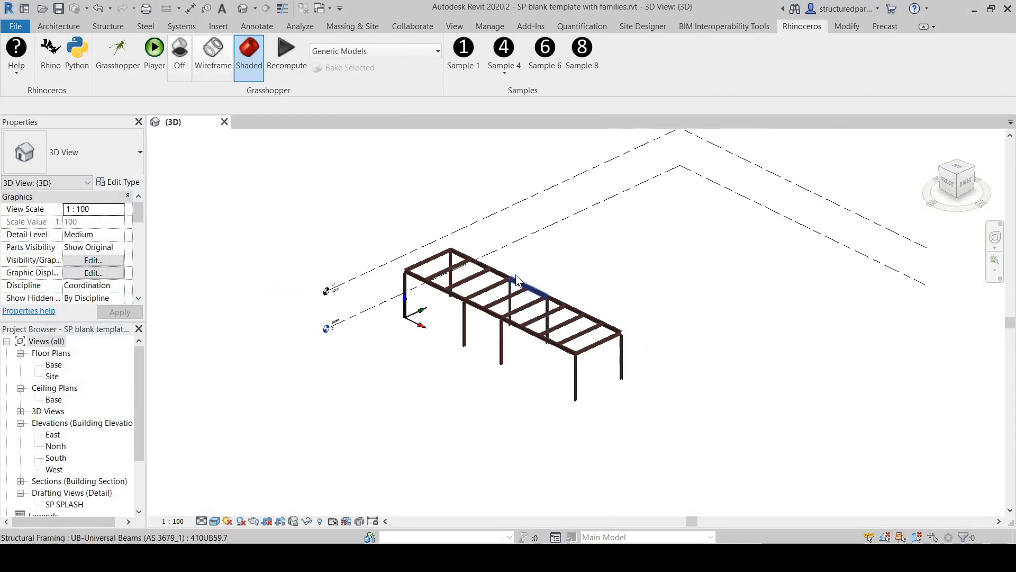
click(50, 53)
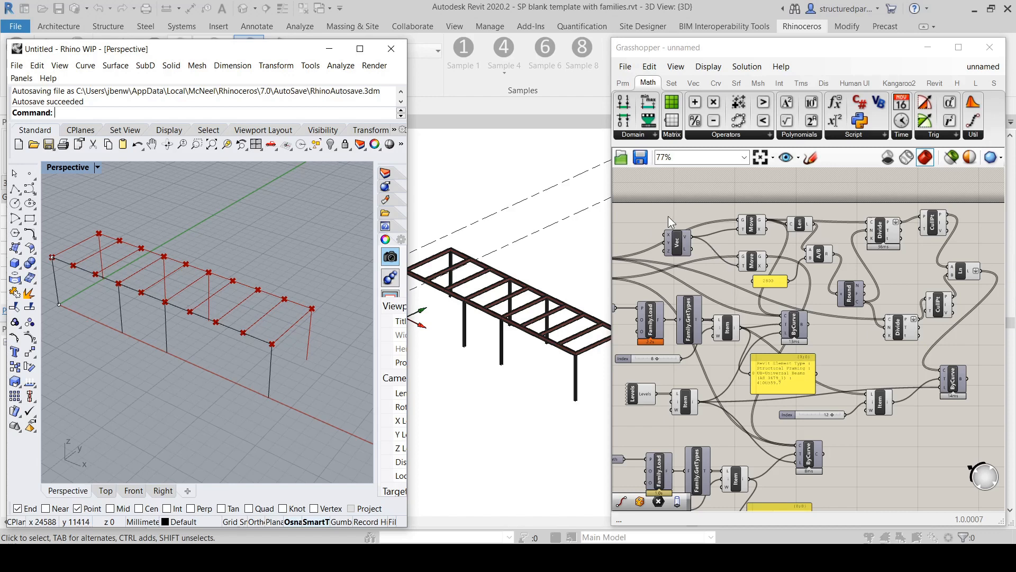
click(655, 211)
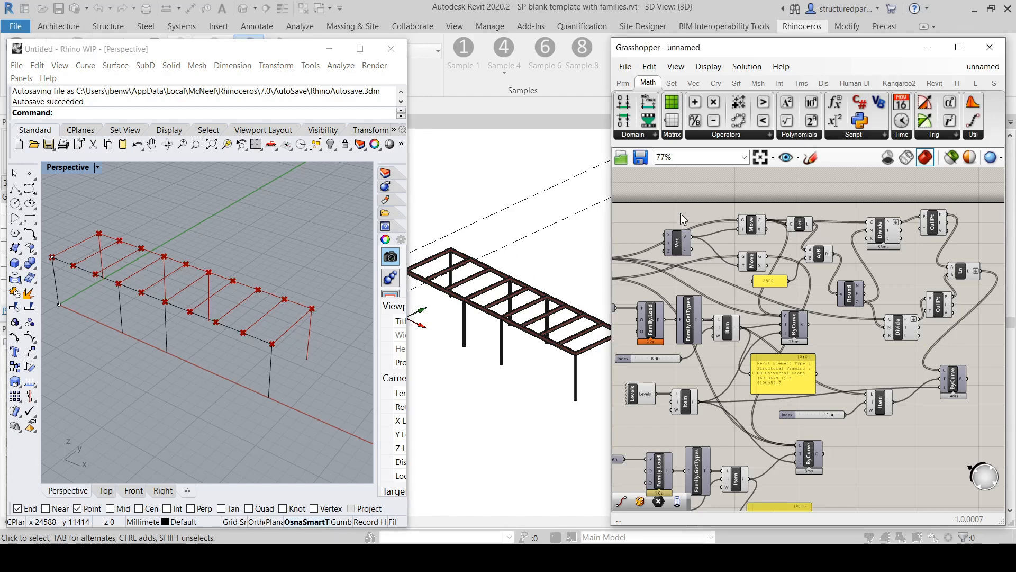